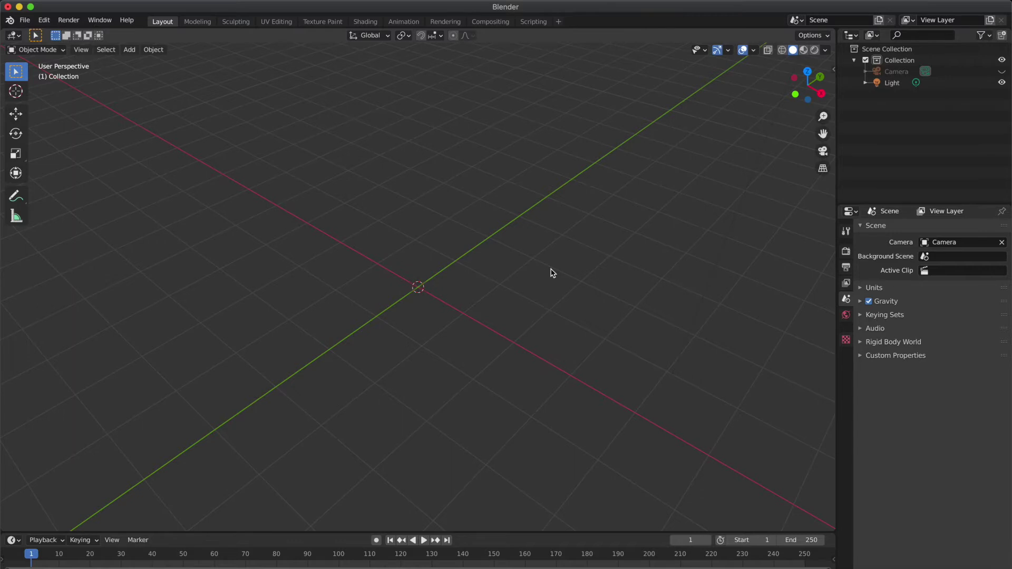
Add a default cube mesh at the origin and switch it into Edit Mode
scroll(551, 273, "right", 3)
key("shift+a")
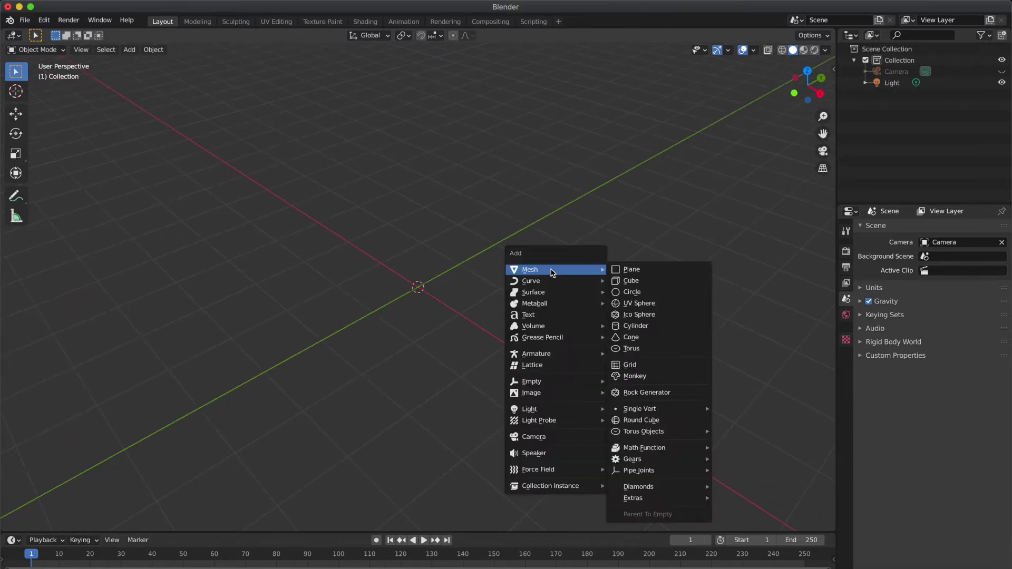
left_click(618, 282)
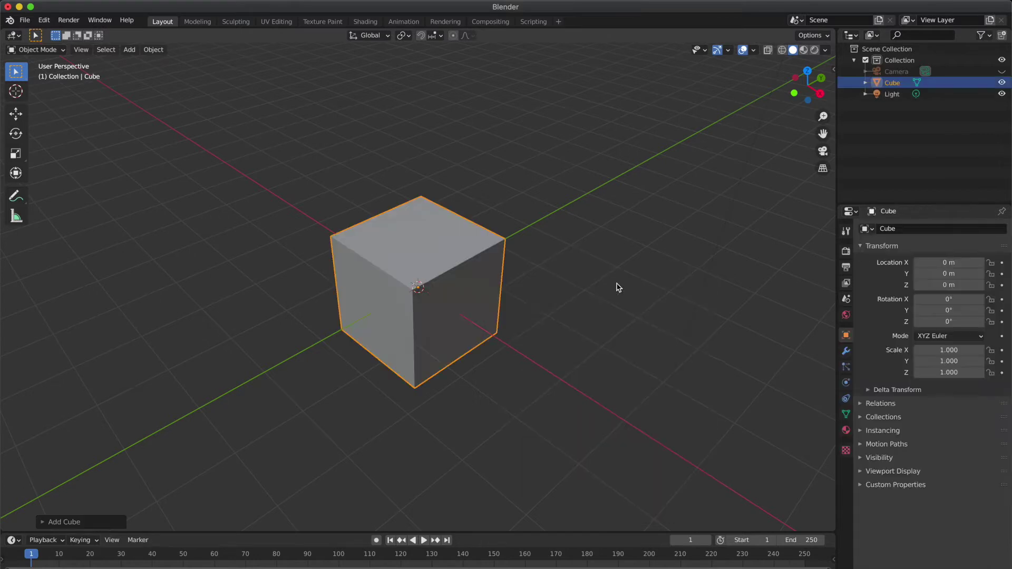
scroll(618, 287, "left", 3)
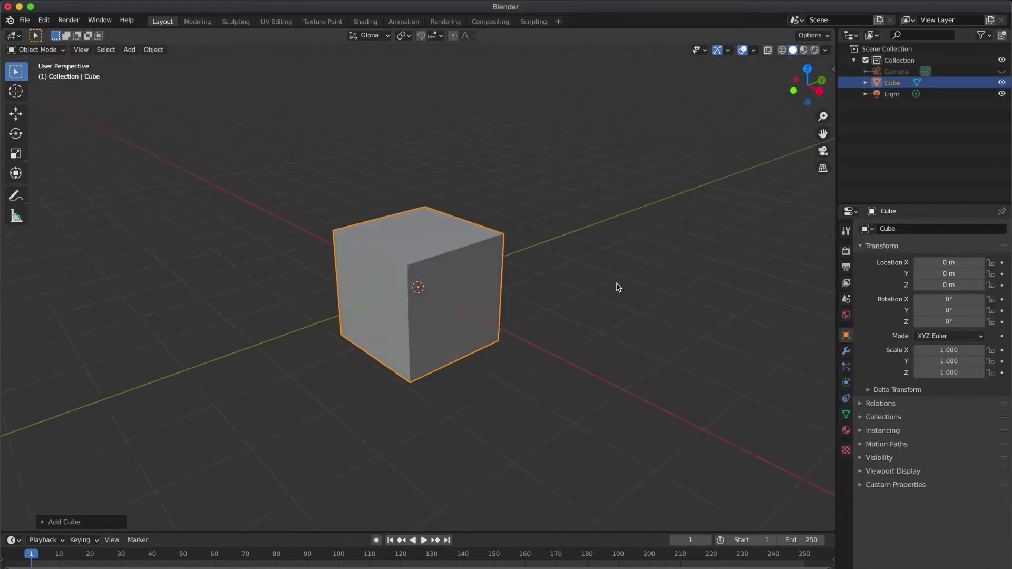
key("Tab")
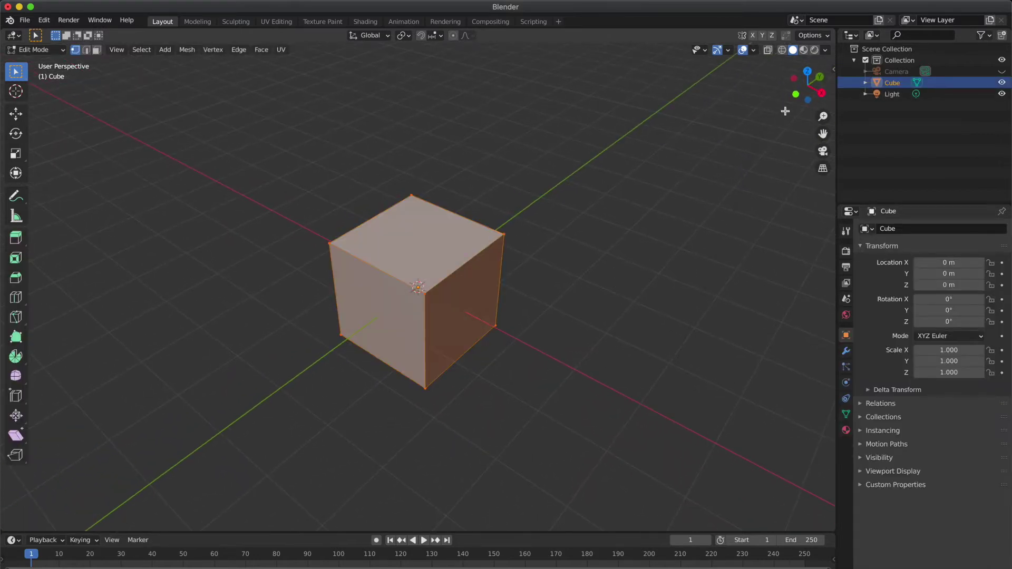
From front view, flatten the cube along Z to about 0.2 of its height
left_click(796, 94)
key("s")
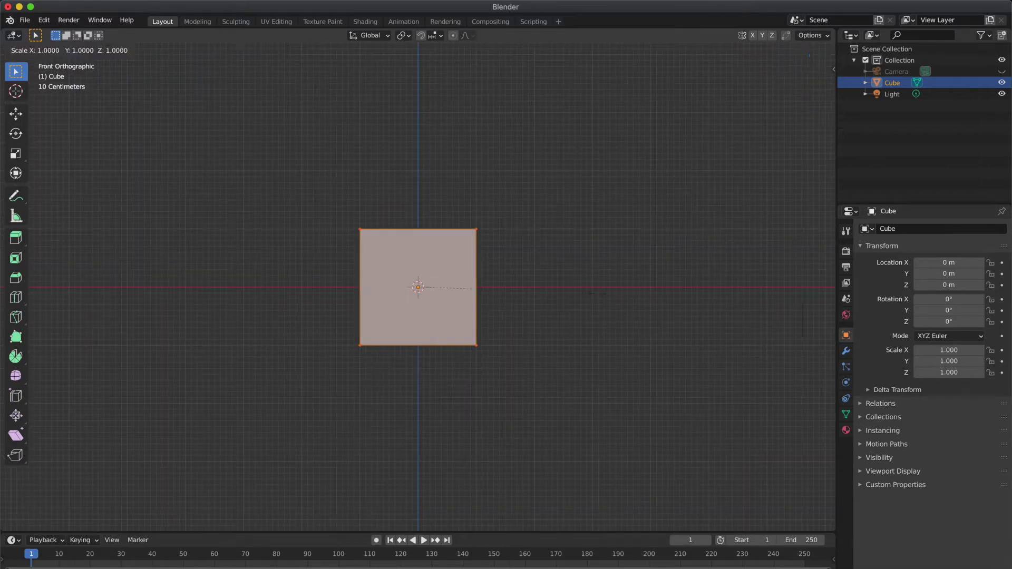
key("z")
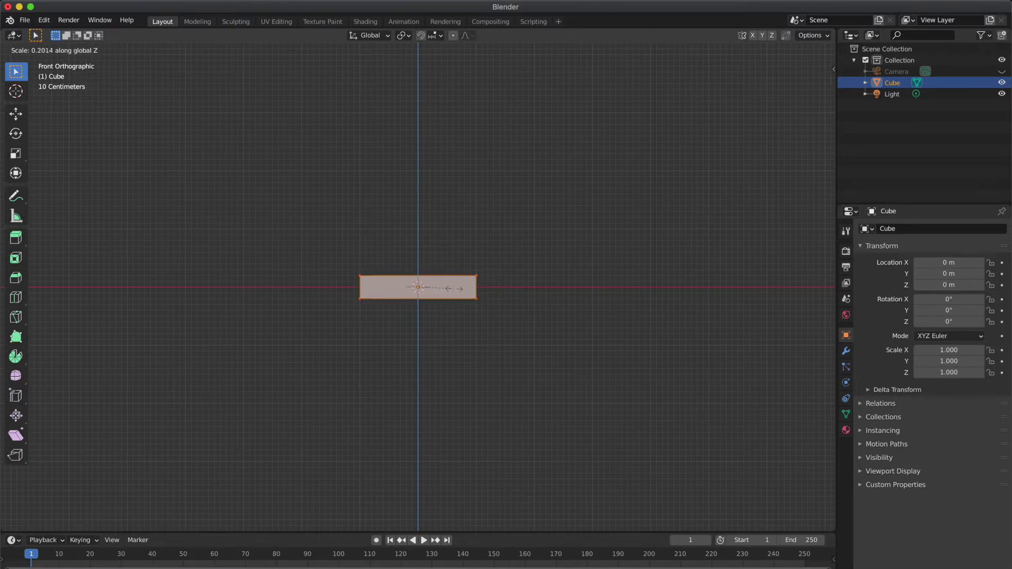
left_click(454, 288)
left_click(513, 293)
From top view, shorten the whole slab along Y to about 0.75
scroll(512, 292, "up", 10)
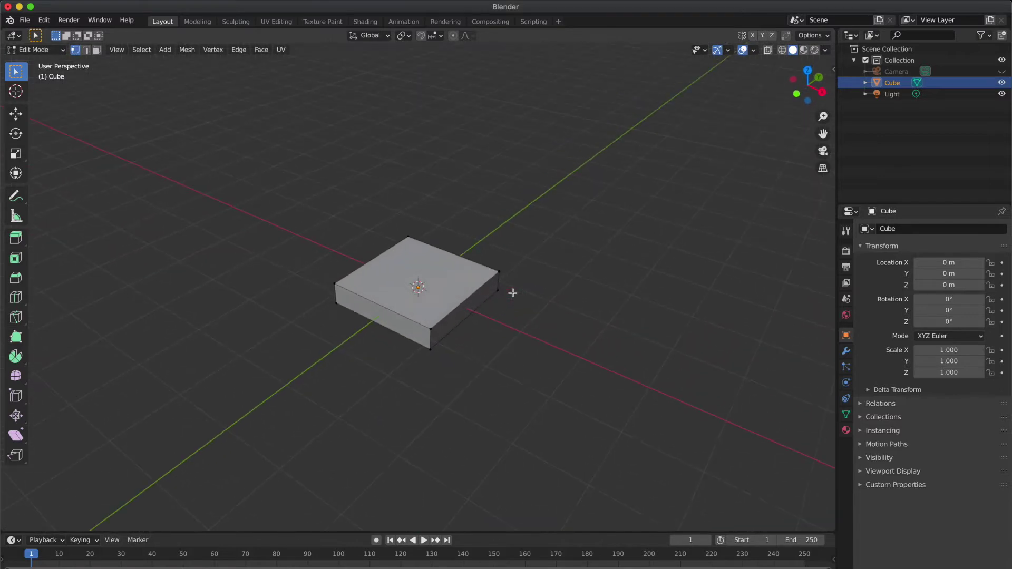
key("a")
left_click(808, 70)
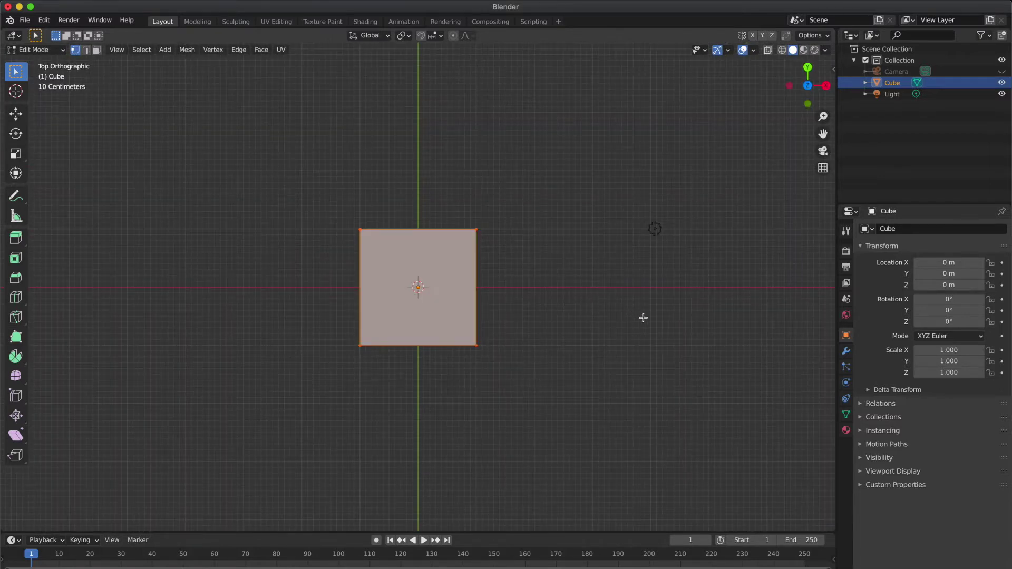
key("s")
key("y")
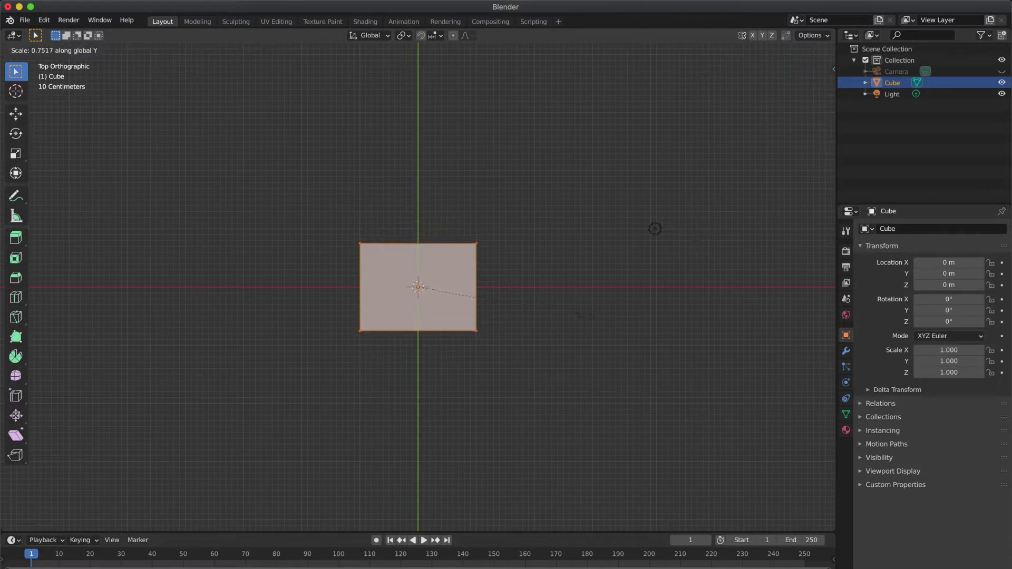
left_click(587, 319)
left_click(587, 319)
scroll(587, 319, "down", 10)
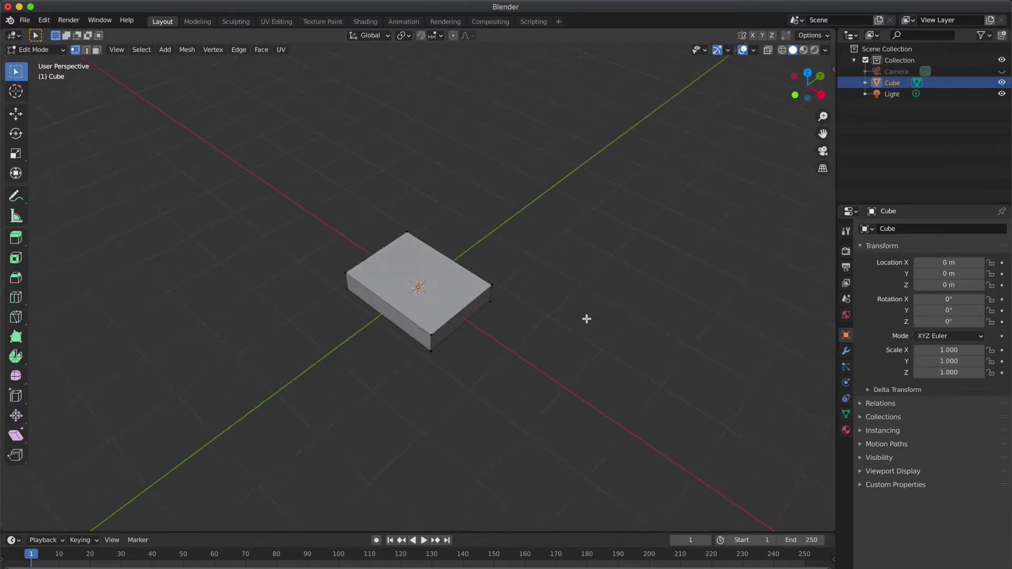
scroll(587, 319, "down", 4)
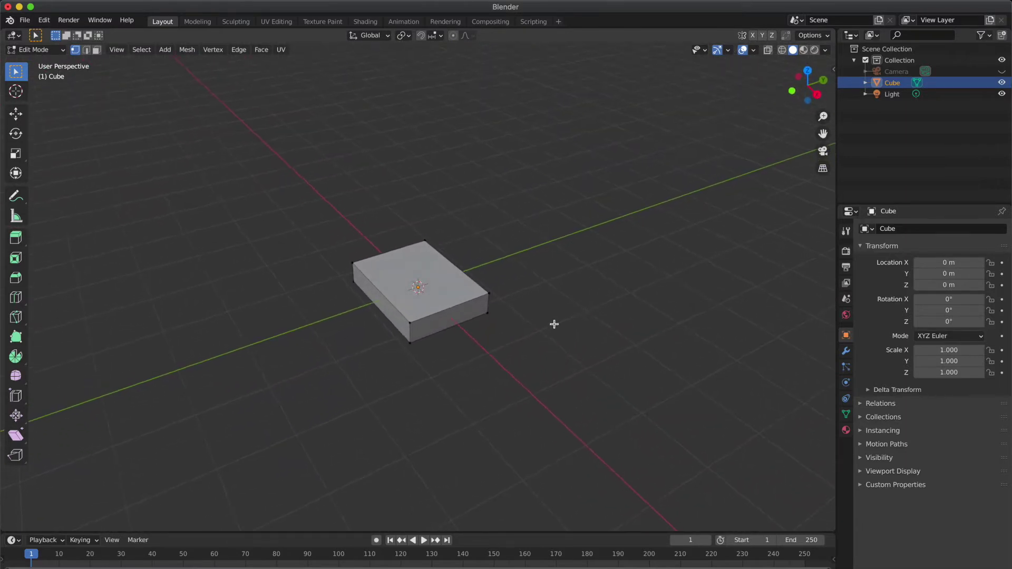
Bevel the slab's four vertical corner edges into smooth multi-segment curves
key("2")
scroll(488, 308, "right", 10)
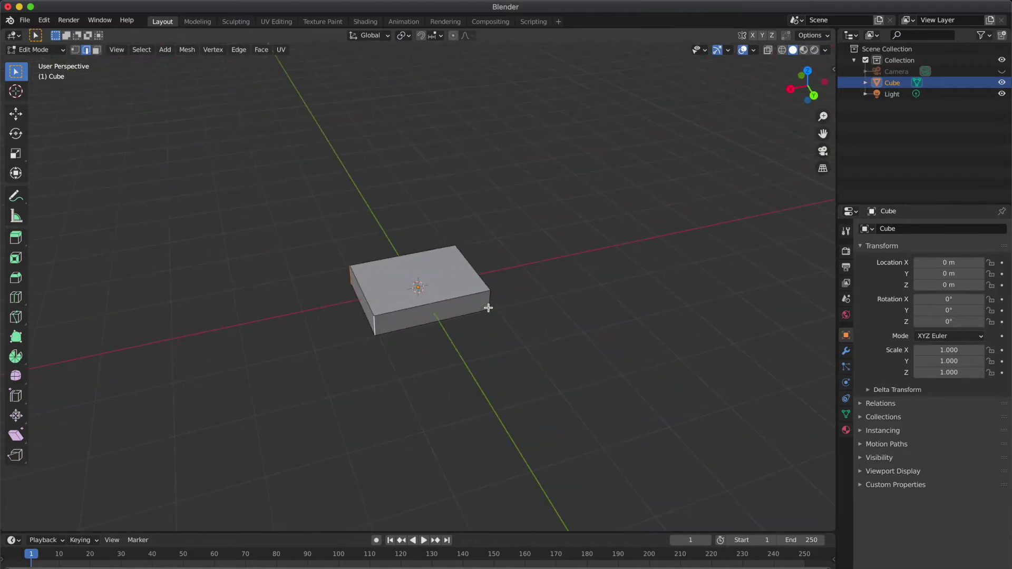
scroll(488, 301, "right", 8)
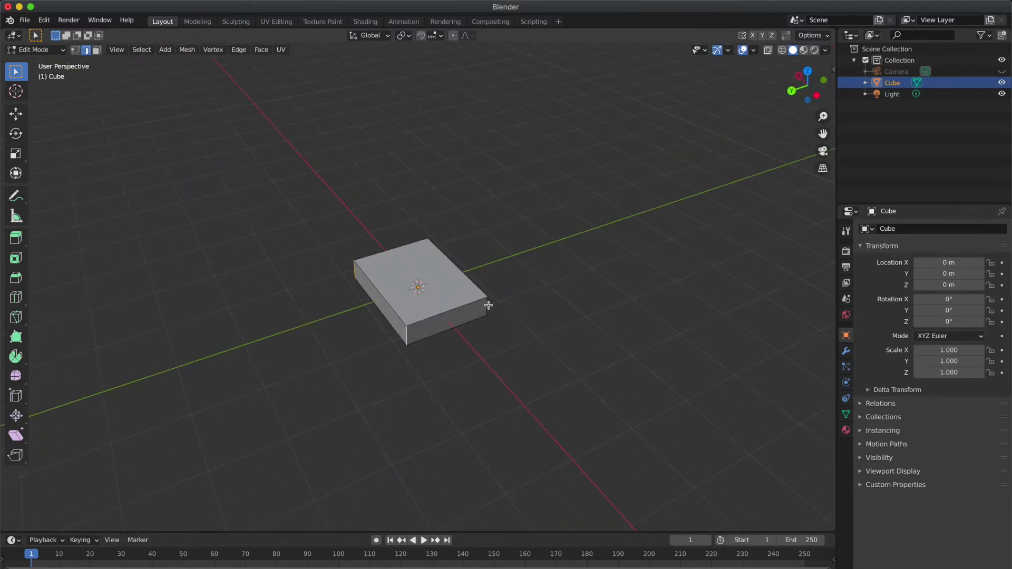
scroll(488, 306, "right", 10)
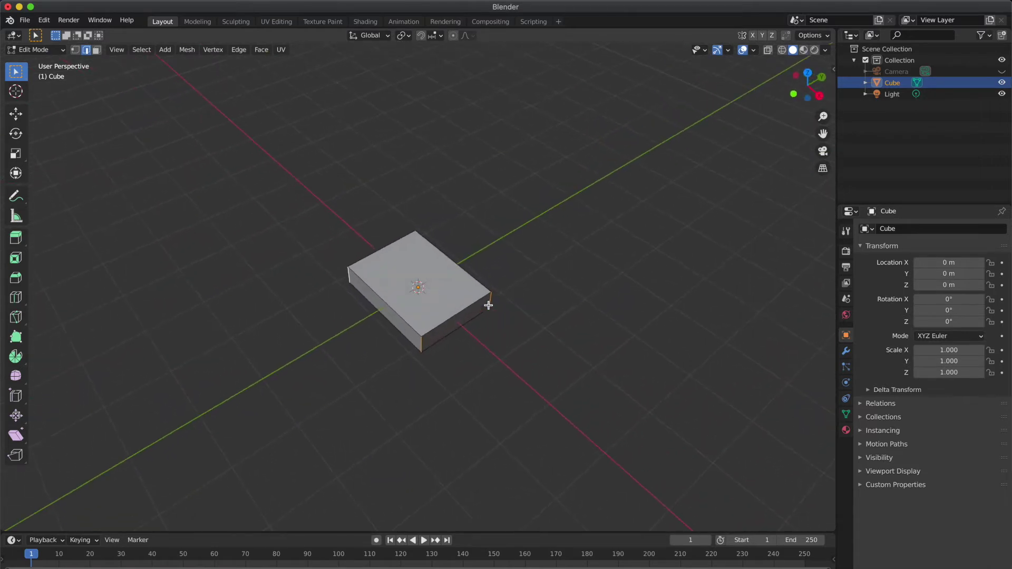
left_click(808, 72)
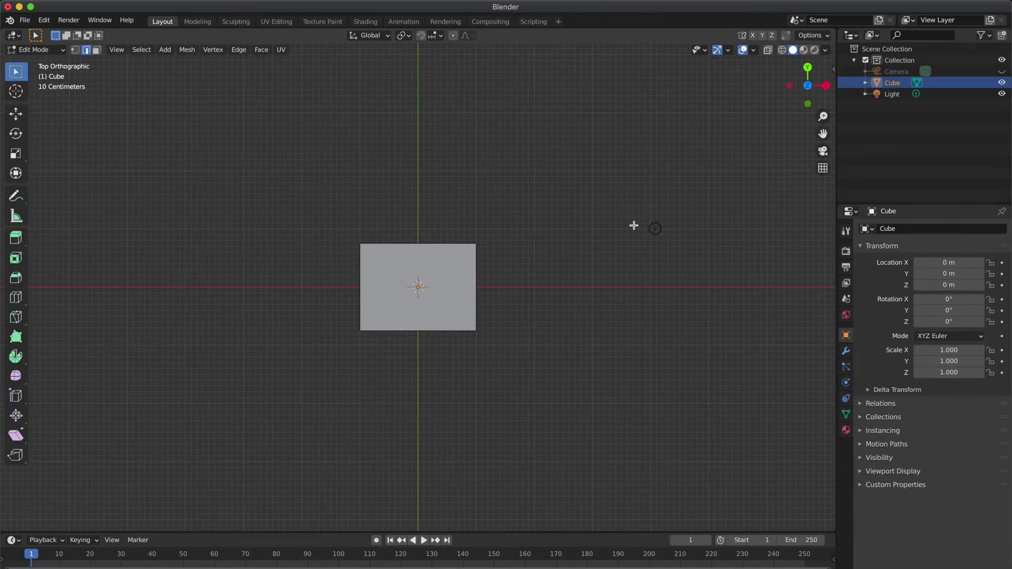
key("ctrl+b")
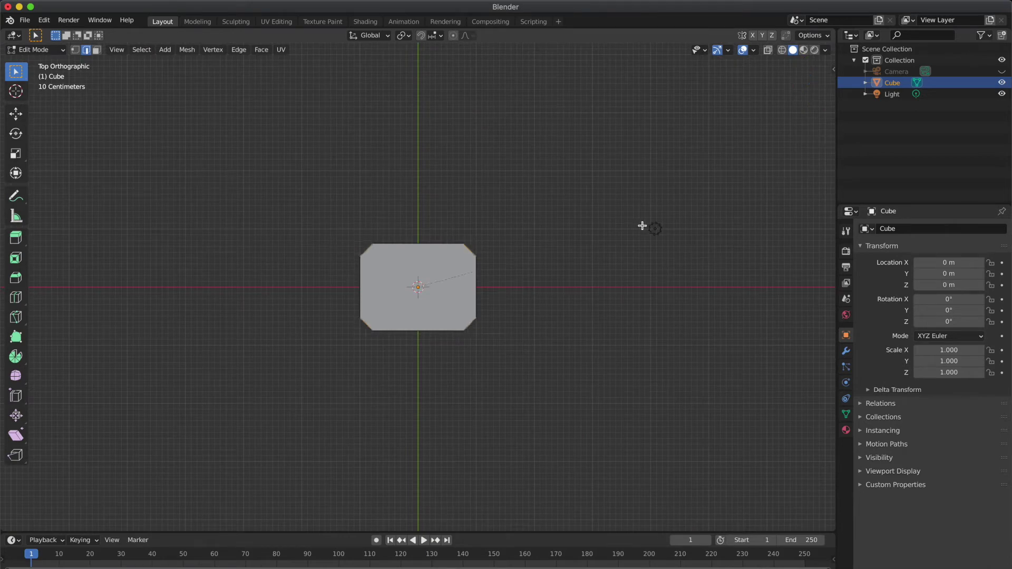
scroll(644, 226, "up", 4)
scroll(645, 227, "up", 3)
scroll(648, 228, "up", 2)
left_click(648, 228)
left_click(648, 228)
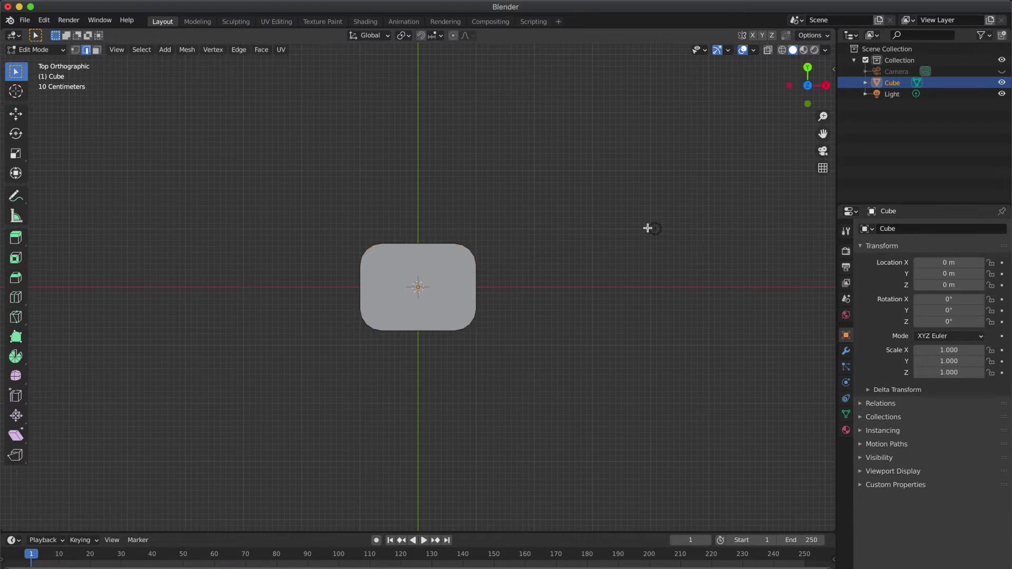
scroll(648, 228, "right", 2)
middle_click_drag(648, 228, 507, 292)
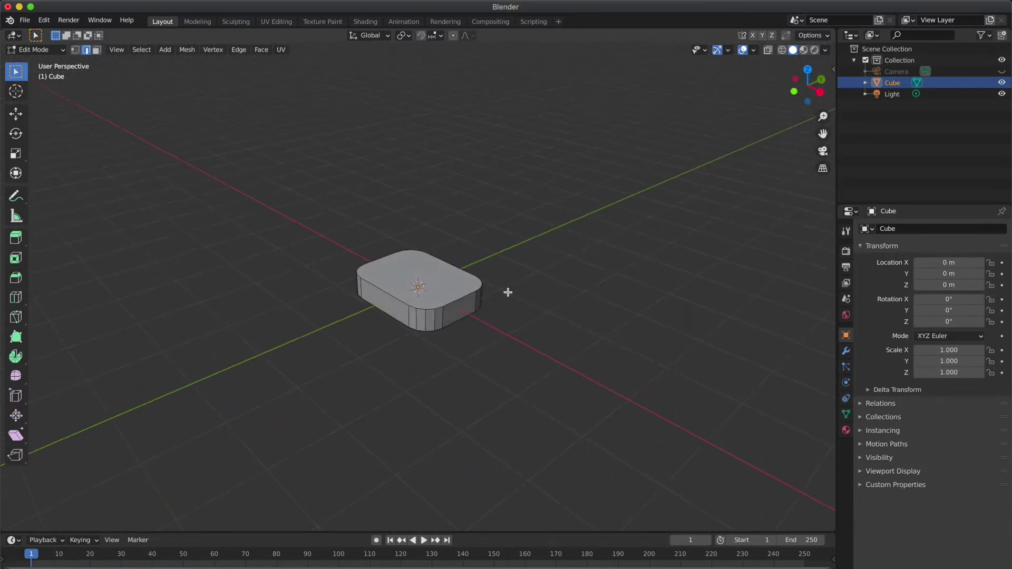
Bevel the top and bottom rim edge loops with several segments for rounded edges
left_click(454, 303, "alt")
left_click(462, 320, "alt+shift")
key("ctrl+b")
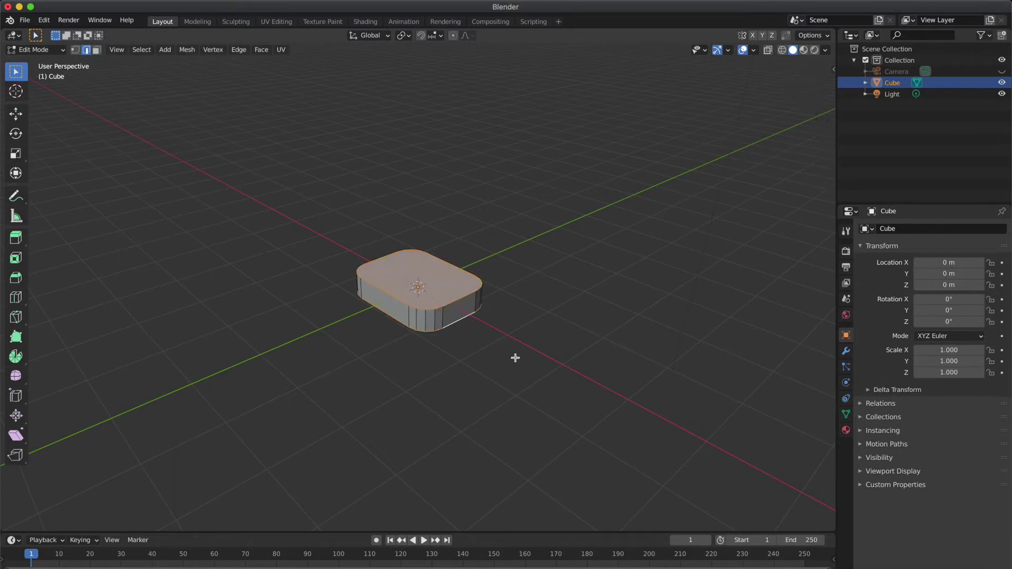
key("ctrl+b")
scroll(519, 360, "up", 3)
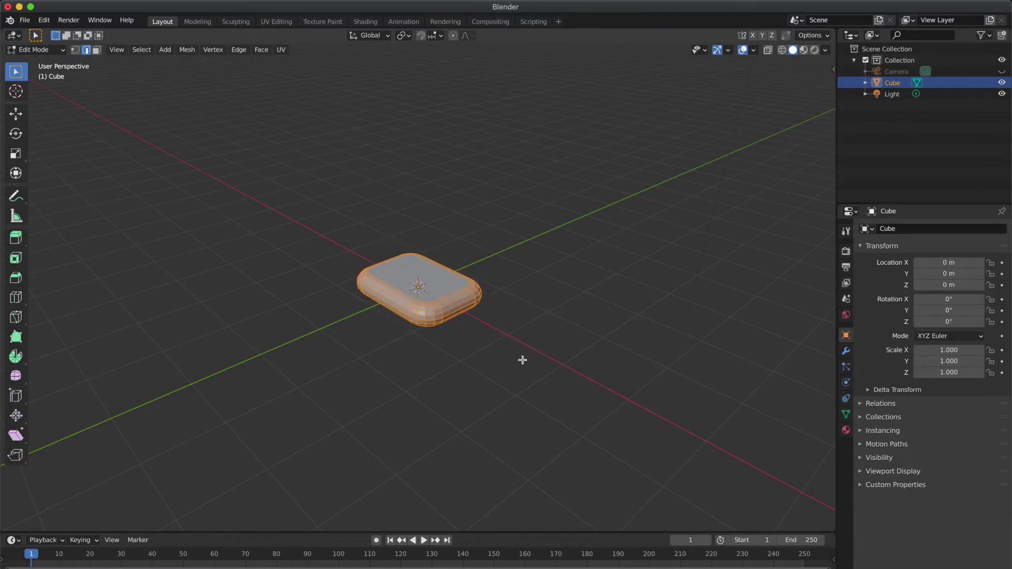
left_click(522, 360)
left_click(522, 360)
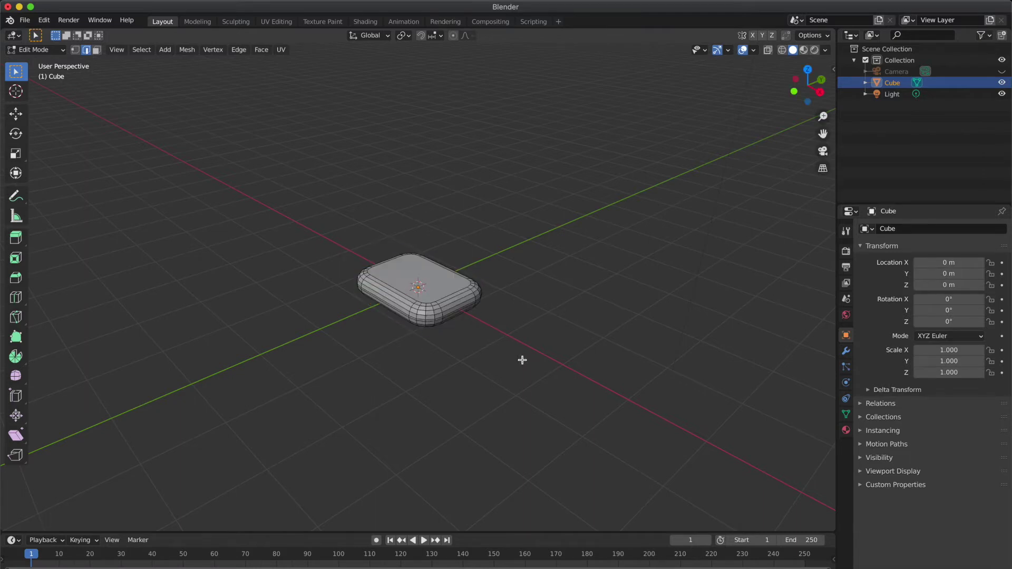
middle_click_drag(522, 360, 522, 360)
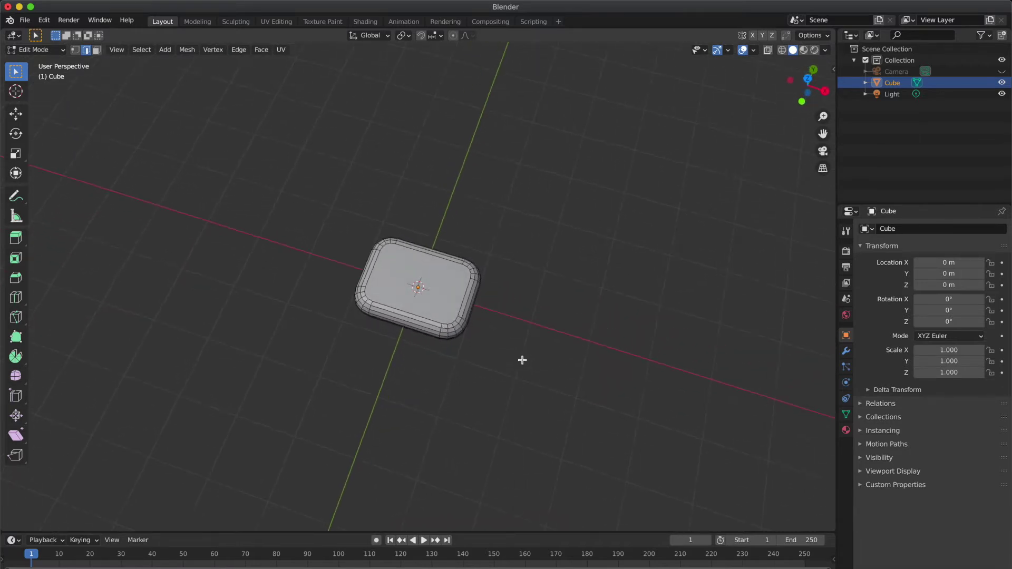
scroll(534, 352, "left", 10)
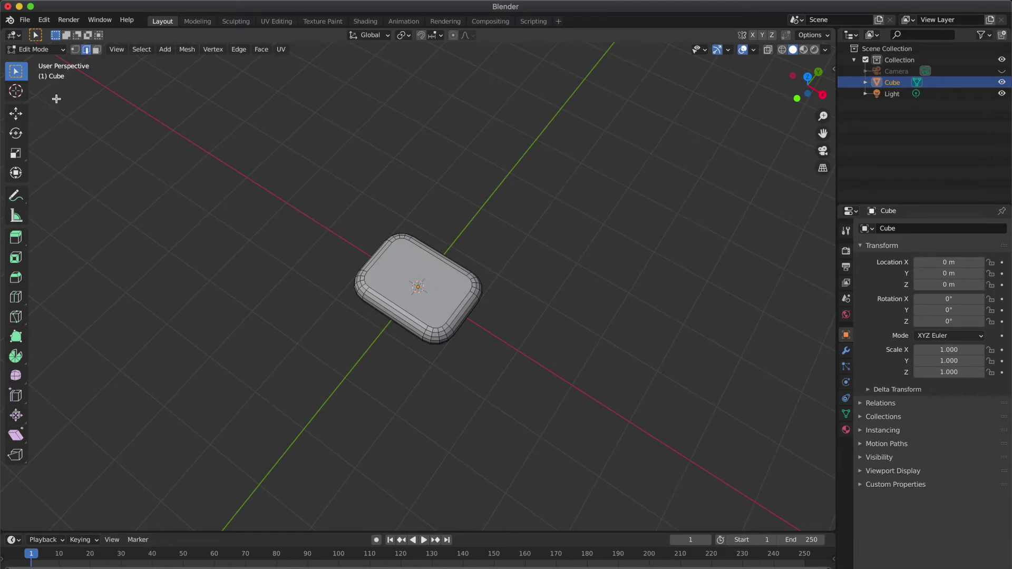
Switch to circle-style selection for picking faces
key("w")
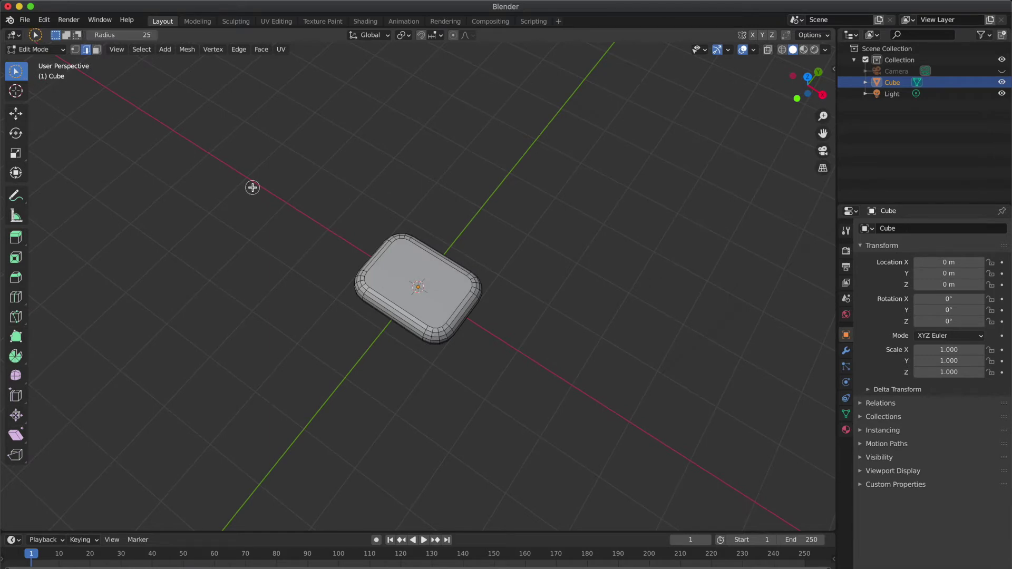
scroll(252, 188, "left", 5)
scroll(253, 187, "right", 5)
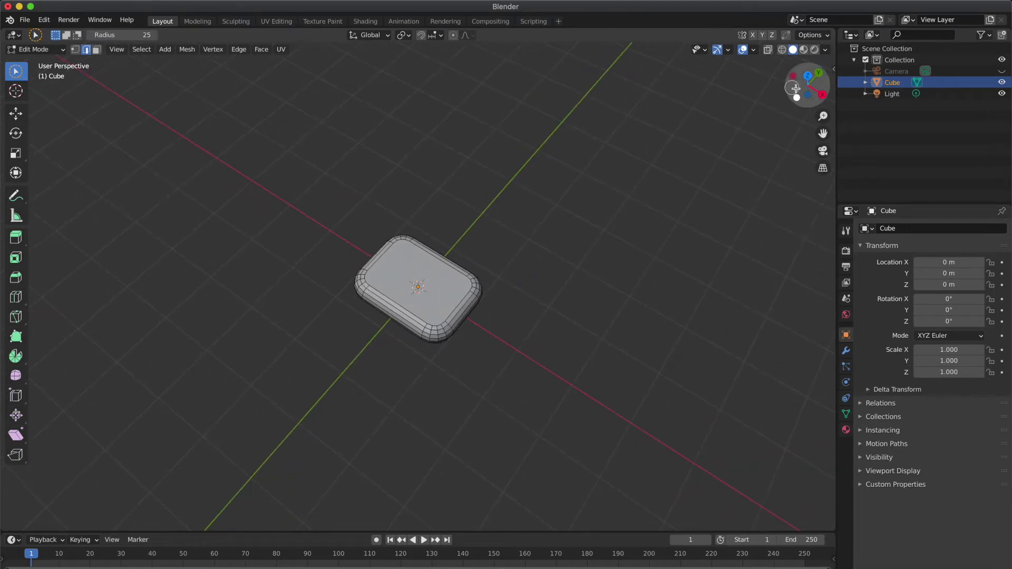
From top view in face mode, select the top face plus bottom and right border strips
left_click(807, 75)
scroll(423, 275, "up", 5)
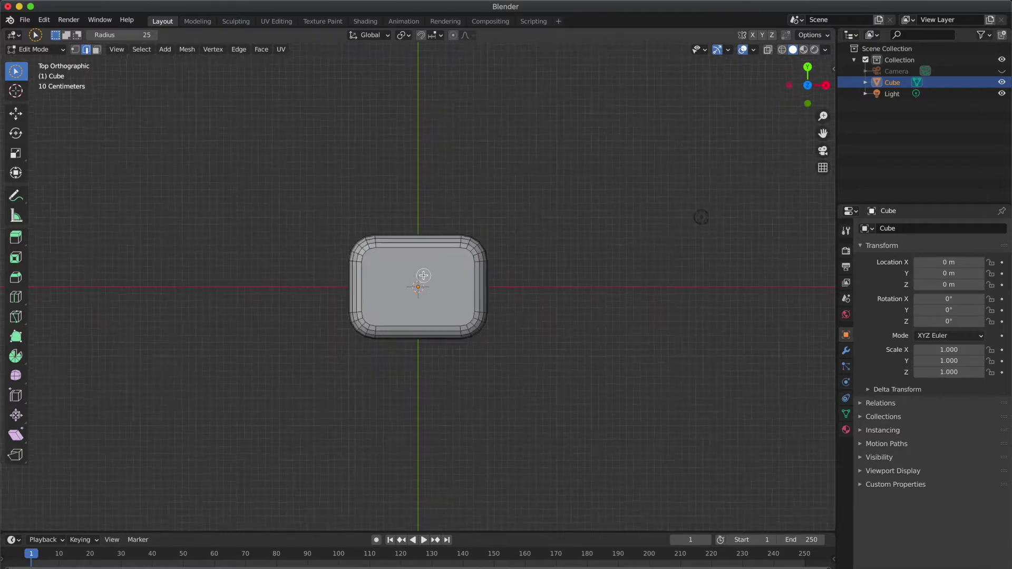
key("3")
left_click(467, 328)
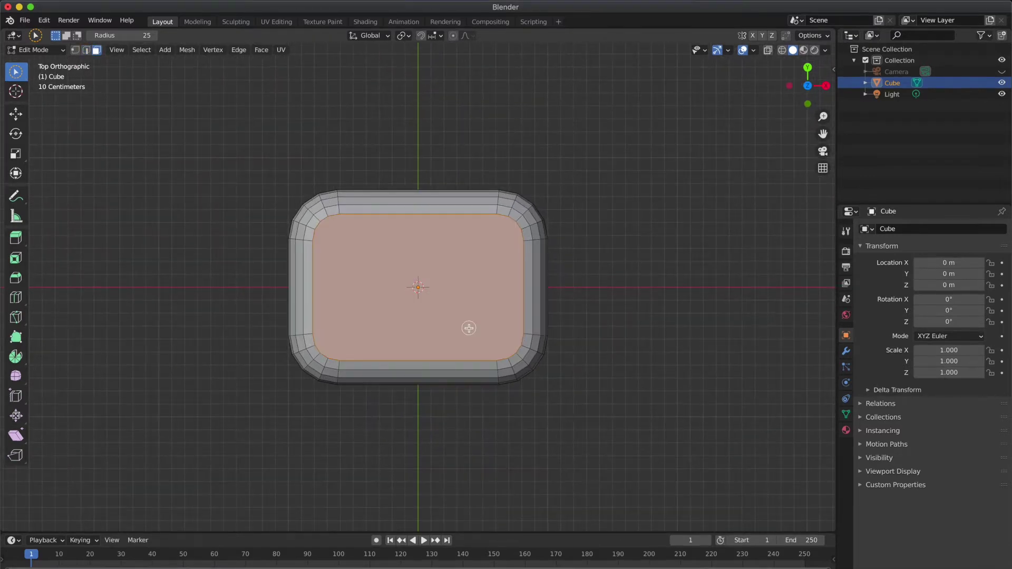
left_click(496, 356, "shift")
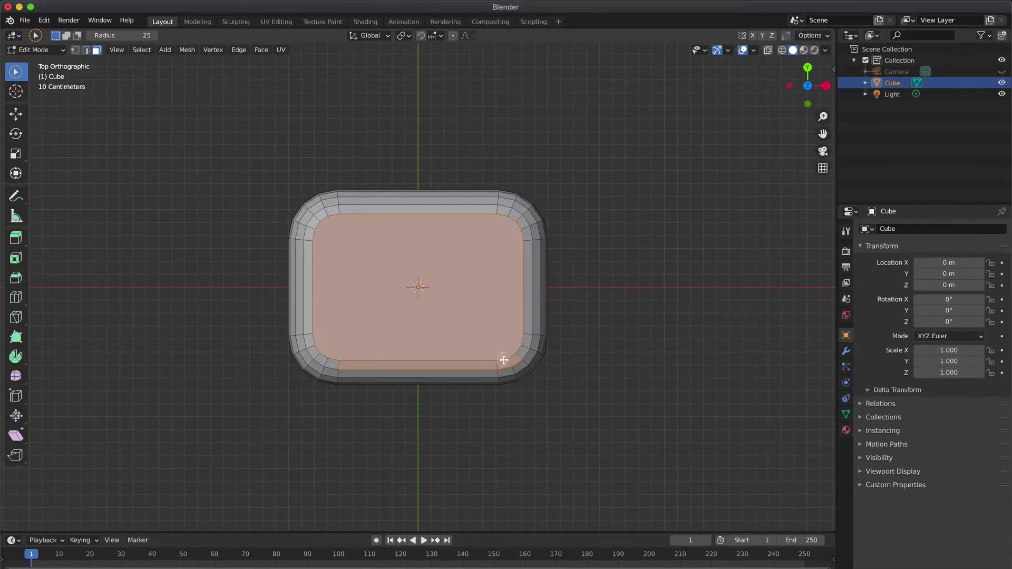
left_click_drag(504, 360, 525, 336)
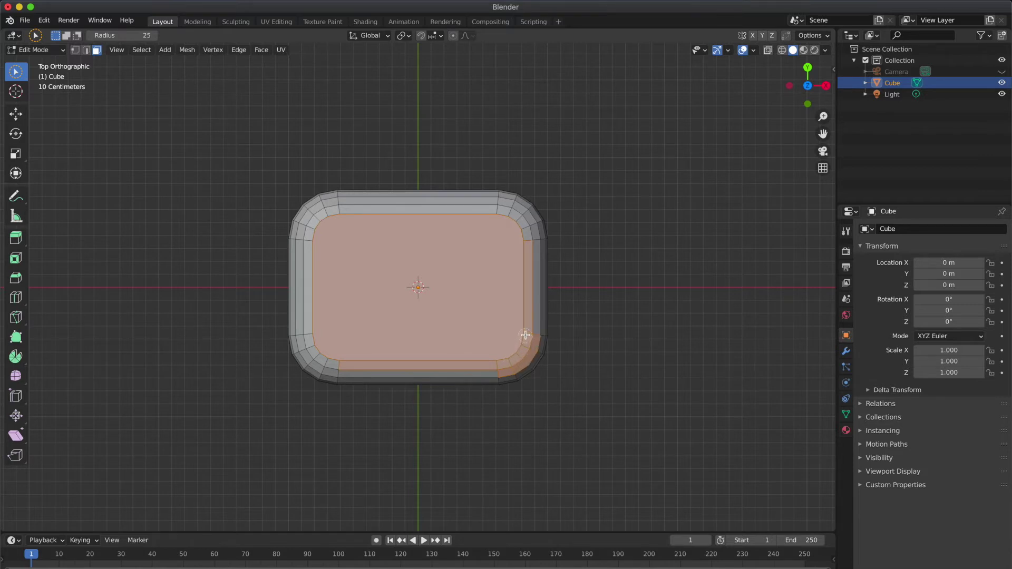
left_click(526, 332, "shift")
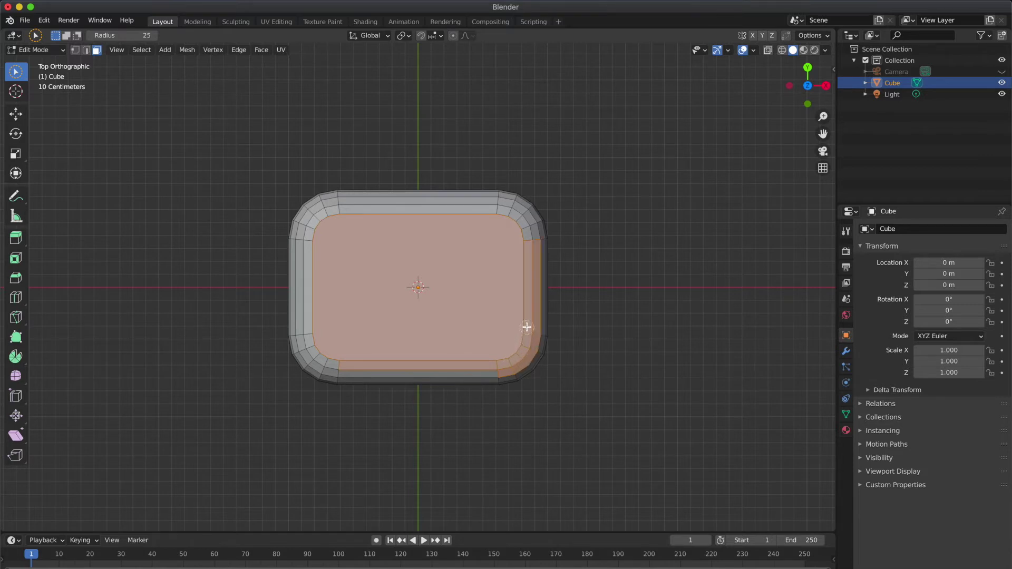
Add the remaining top, left, bottom and corner border faces to the selection
left_click(529, 236, "shift")
left_click_drag(528, 233, 511, 220)
left_click(493, 212, "shift")
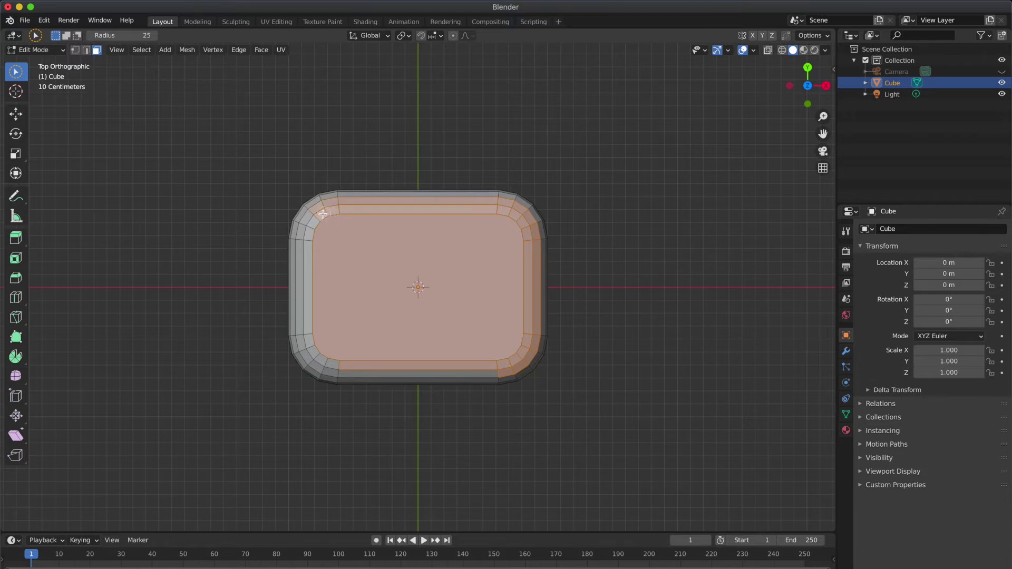
left_click(309, 239, "shift")
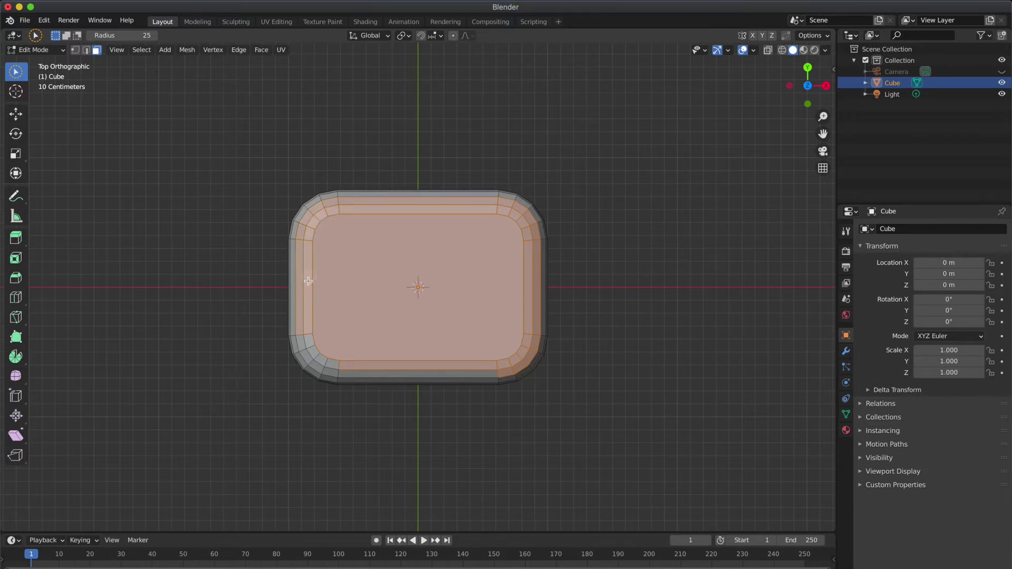
mouse_move(311, 330)
left_mouse_down()
mouse_move(310, 346)
mouse_move(332, 364)
left_mouse_up()
left_click(342, 364, "shift")
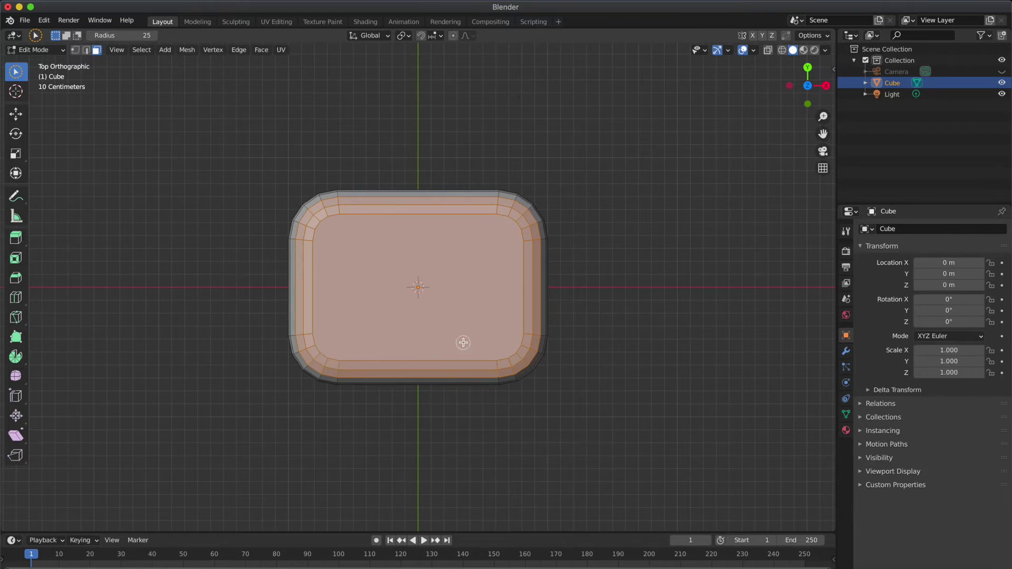
scroll(463, 342, "down", 10)
scroll(463, 343, "right", 5)
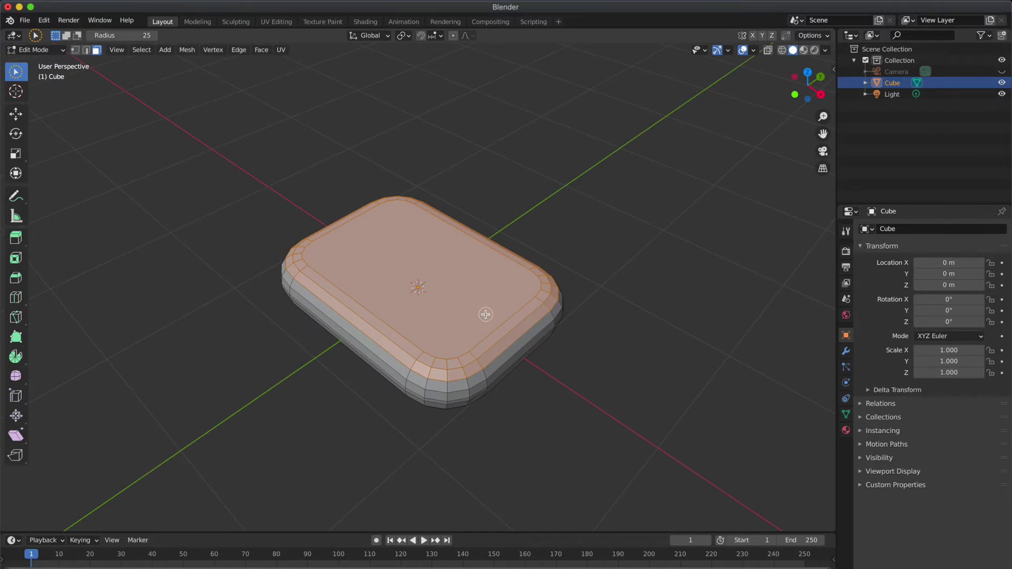
Separate the selected top faces into their own object and return to Object Mode
right_click(440, 299)
mouse_move(514, 537)
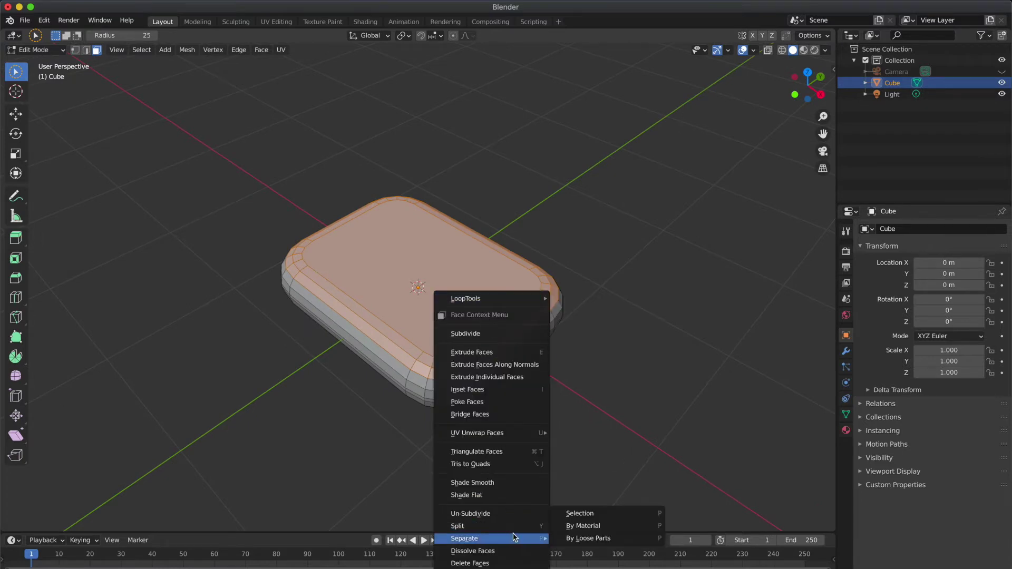
left_click(571, 514)
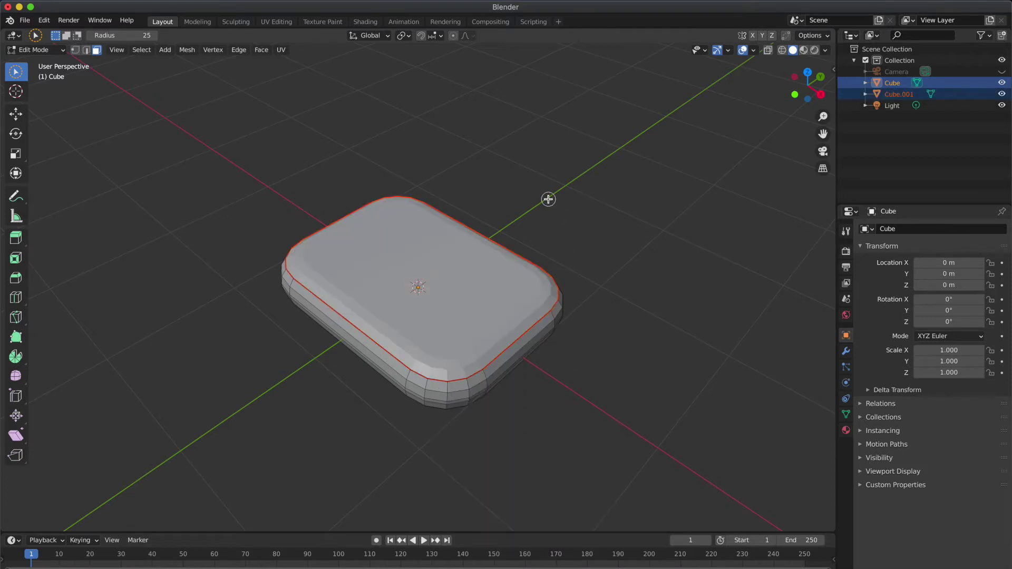
key("Tab")
Rename the Cube body 'watch' and Cube.001 'Display' in the Outliner
left_click(576, 223)
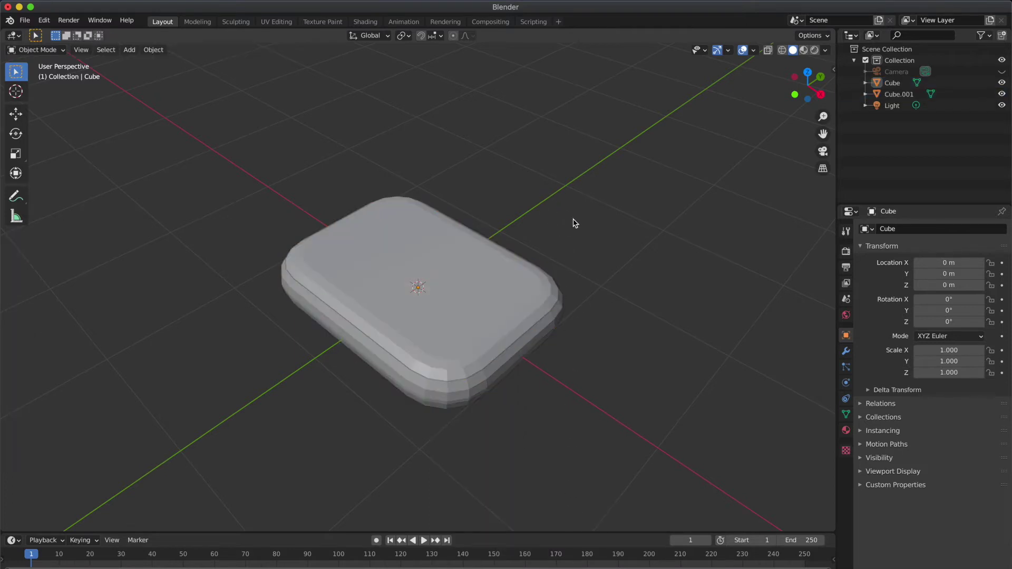
left_click(549, 328)
double_click(891, 83)
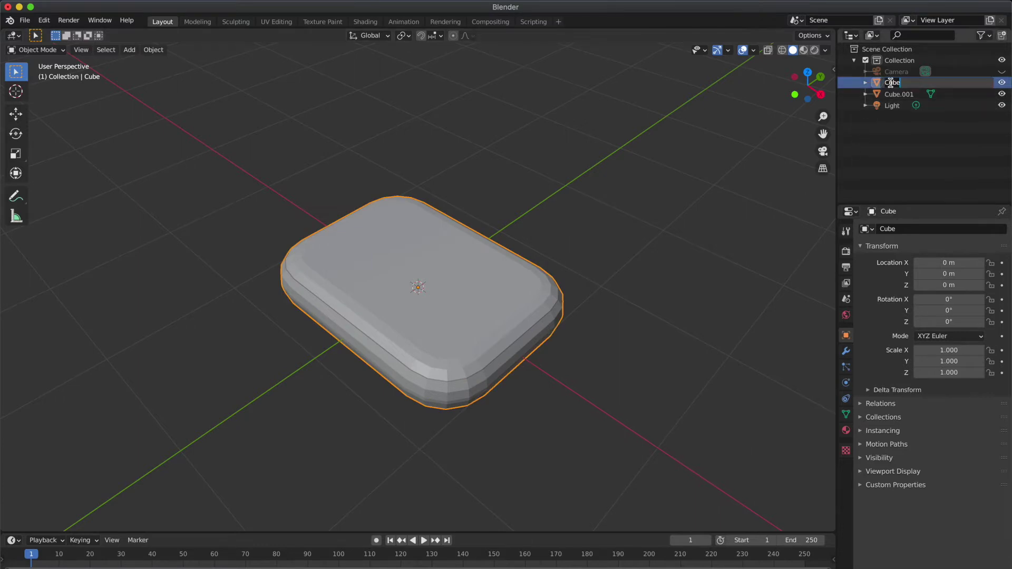
type("watch")
key("Return")
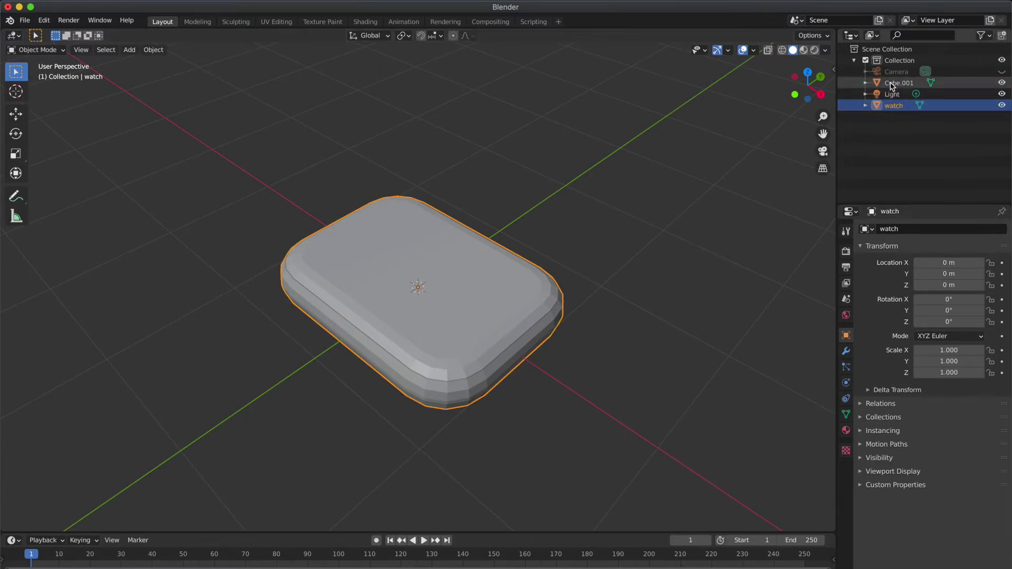
left_click(894, 86)
double_click(893, 88)
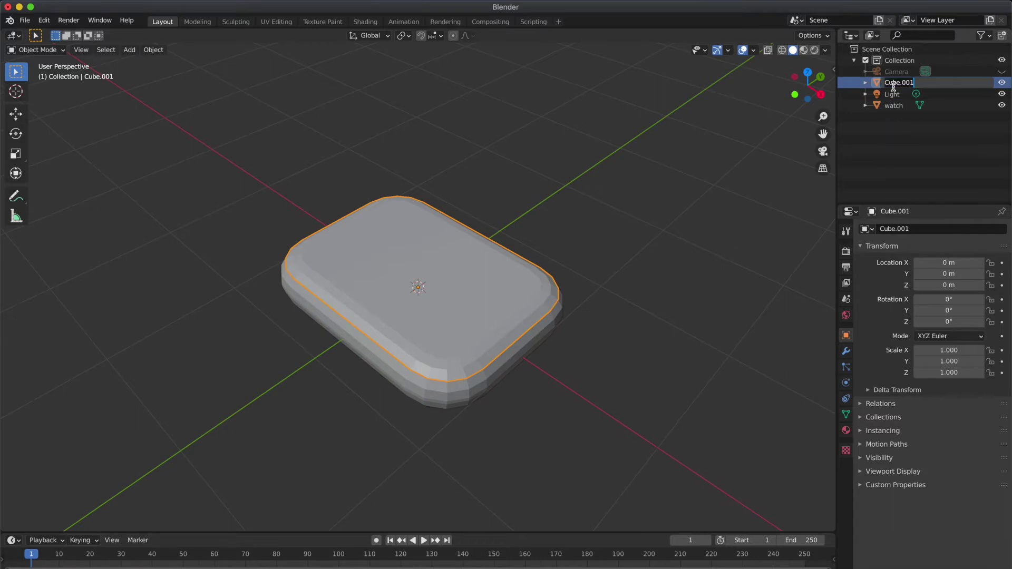
type("Display")
key("Return")
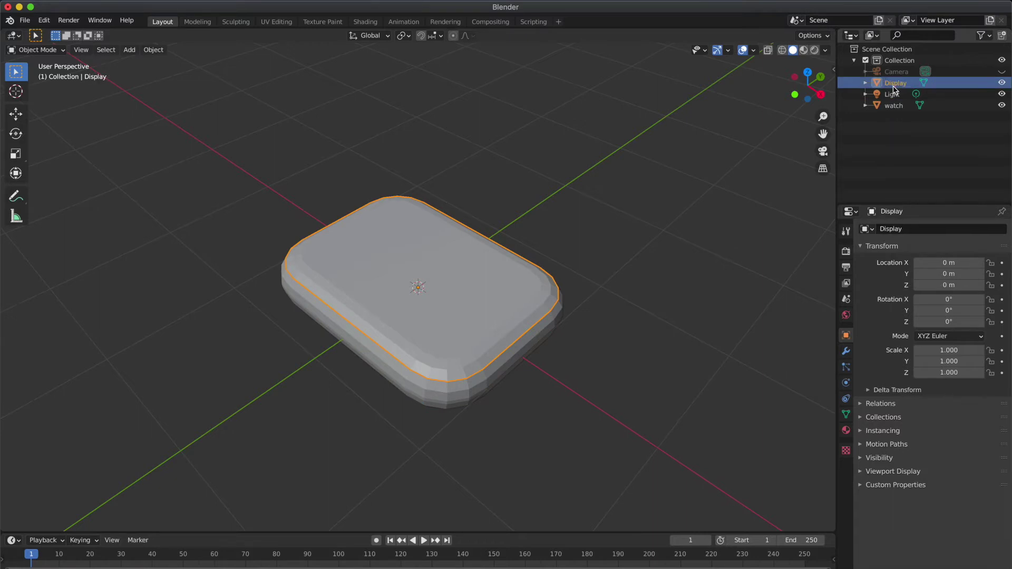
left_click(495, 375)
scroll(497, 375, "right", 5)
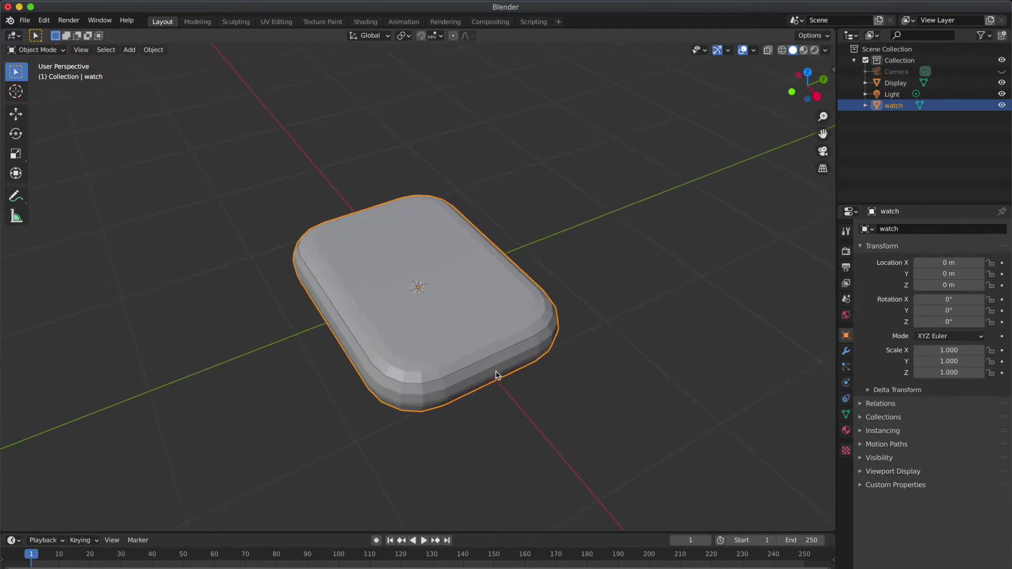
left_click(493, 338)
Hide Display and add a Solidify modifier to the watch body
key("h")
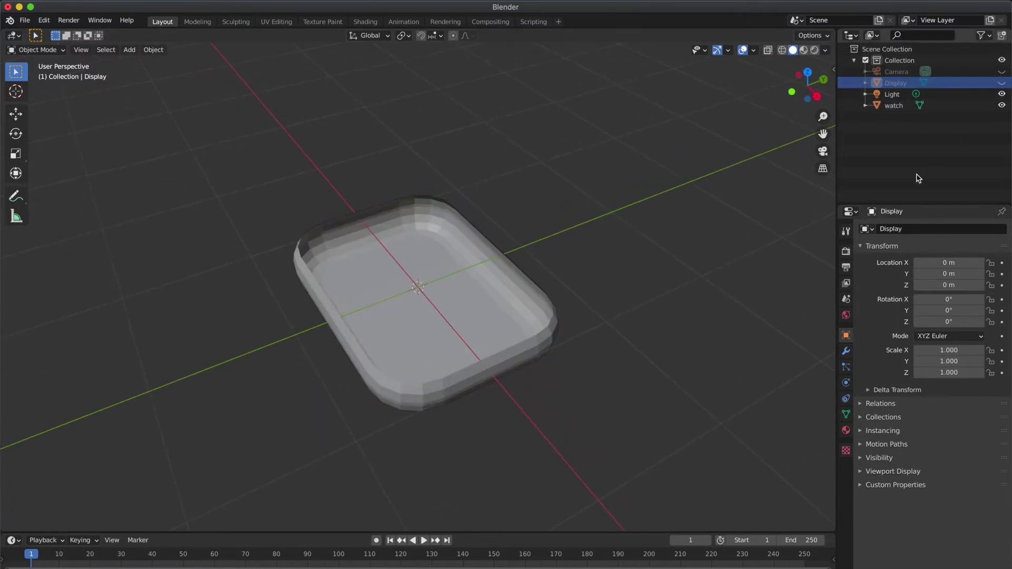
left_click(551, 326)
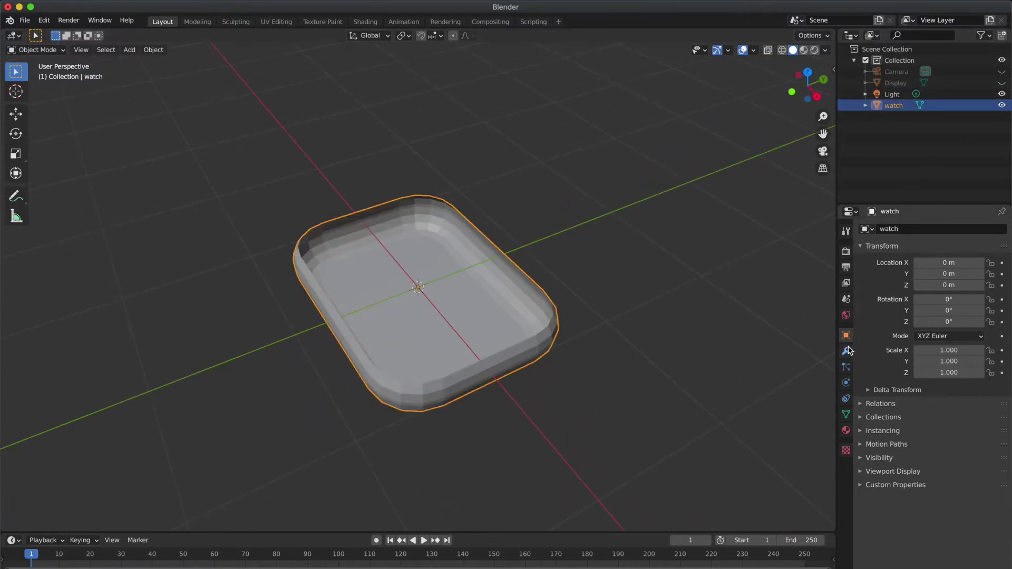
left_click(847, 352)
left_click(928, 229)
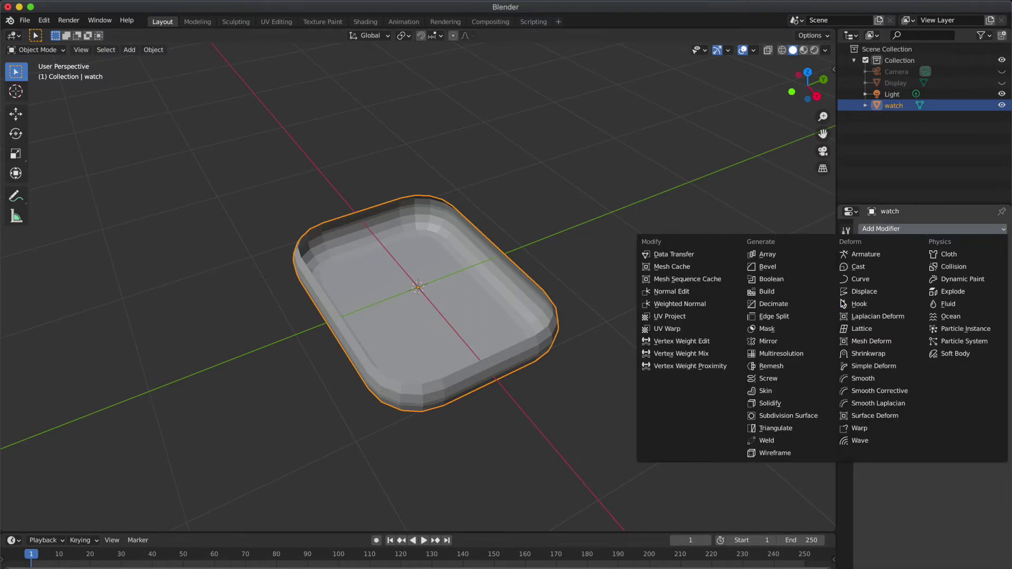
left_click(775, 404)
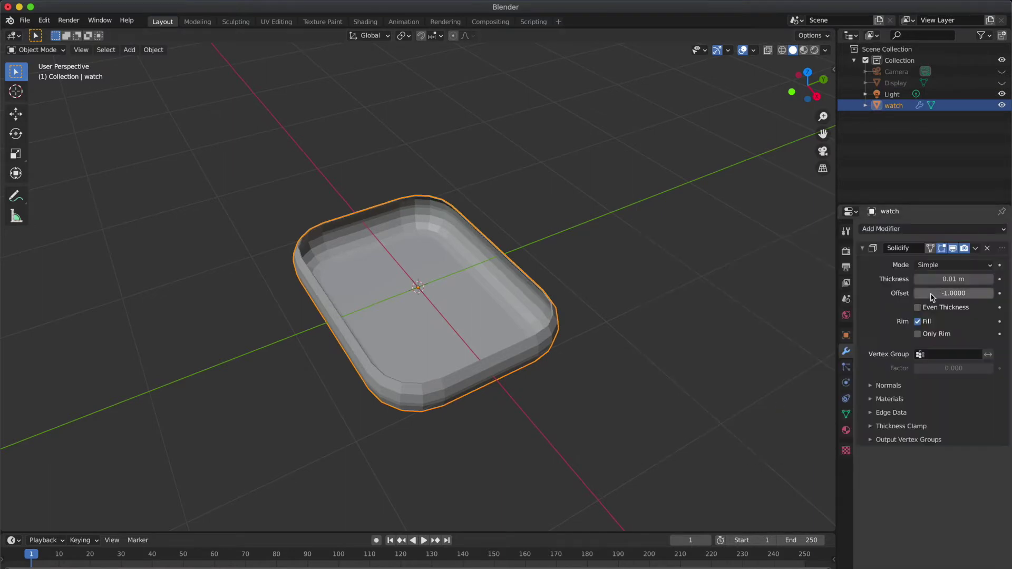
Set the Solidify Offset to 0 and increase its Thickness
left_click(955, 290)
type("1")
key("Return")
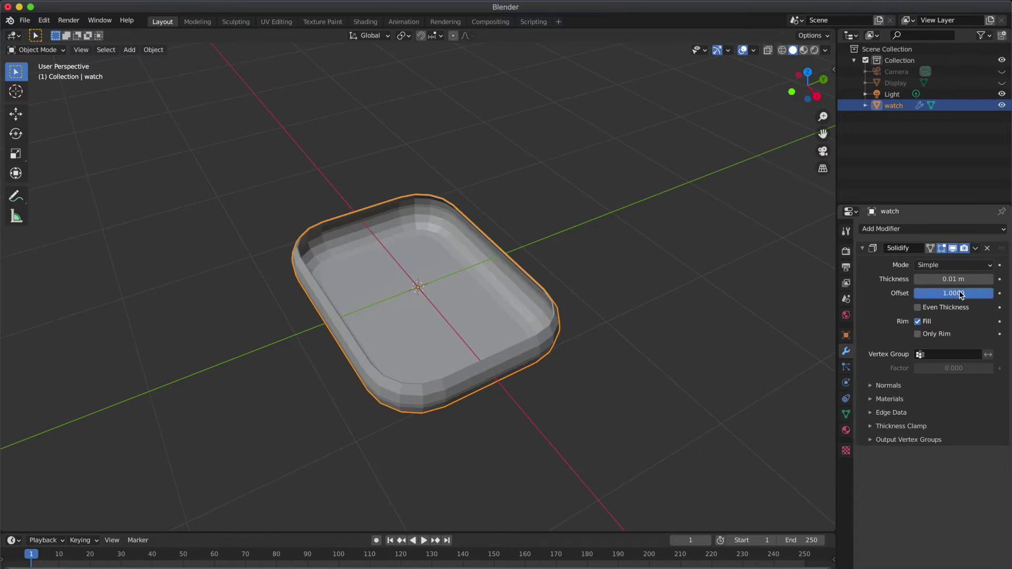
left_click(961, 295)
type("0")
key("Return")
left_click(957, 280)
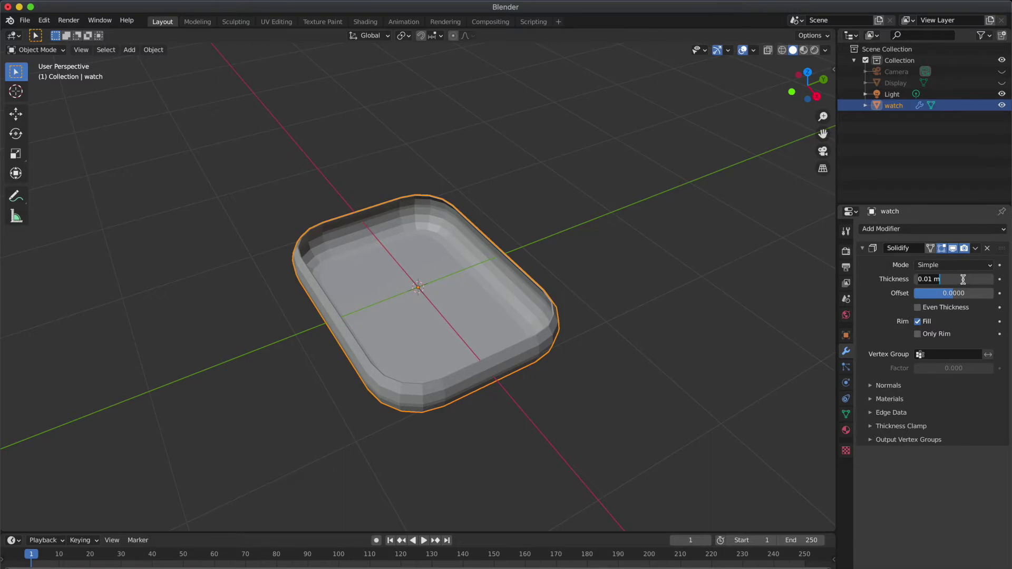
key("Home")
left_click(878, 309)
left_click_drag(941, 278, 952, 279)
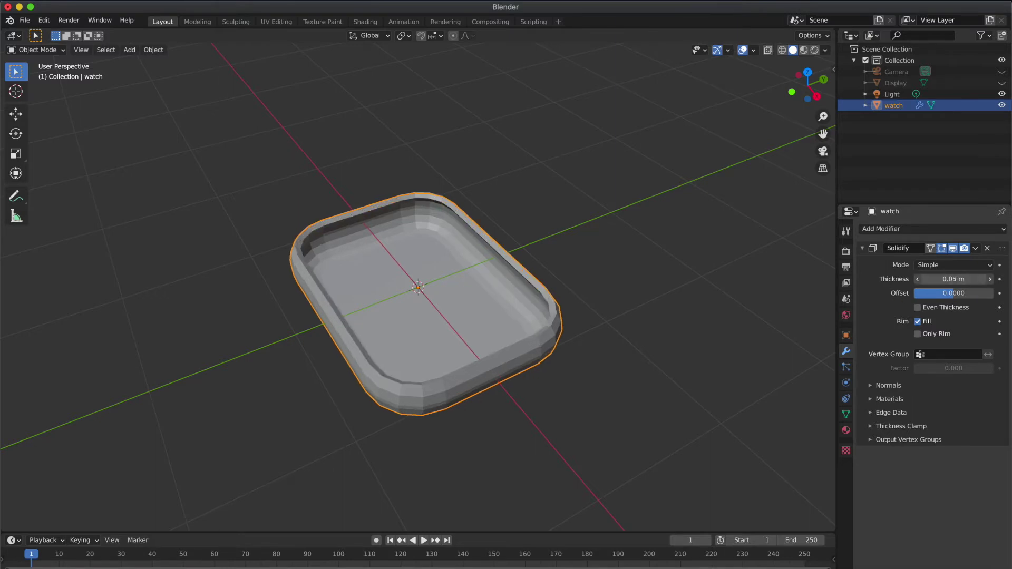
left_click(941, 279)
Set the Solidify Thickness to 0.04 m and unhide the Display piece
type("0.04")
key("Return")
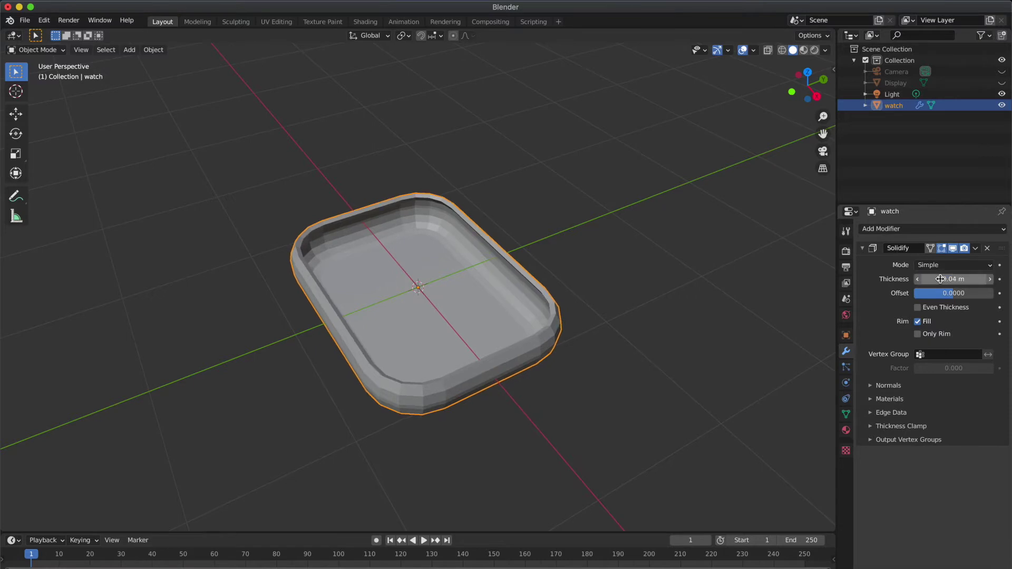
left_click(681, 266)
left_click(1002, 83)
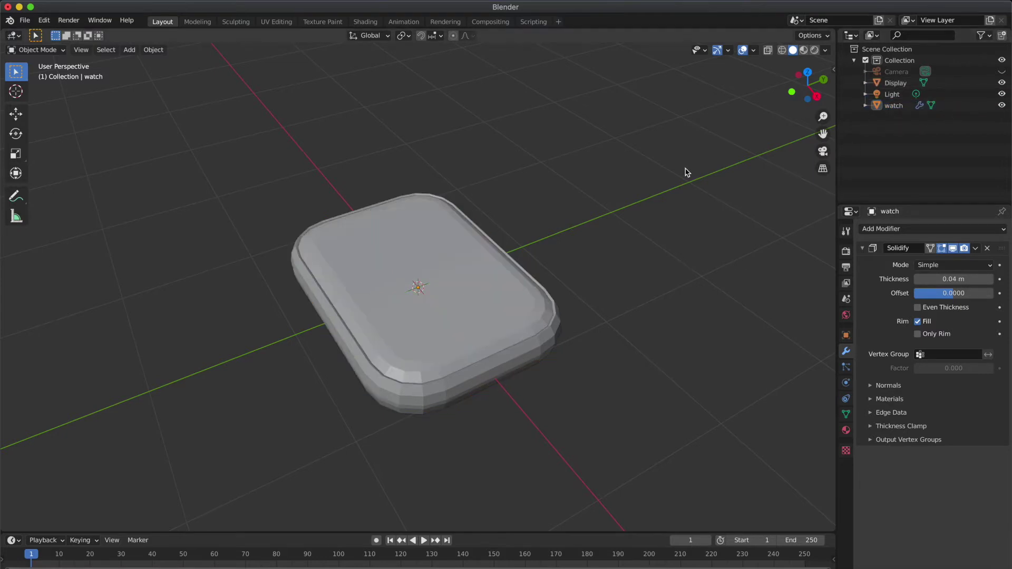
scroll(605, 236, "right", 5)
scroll(605, 234, "left", 10)
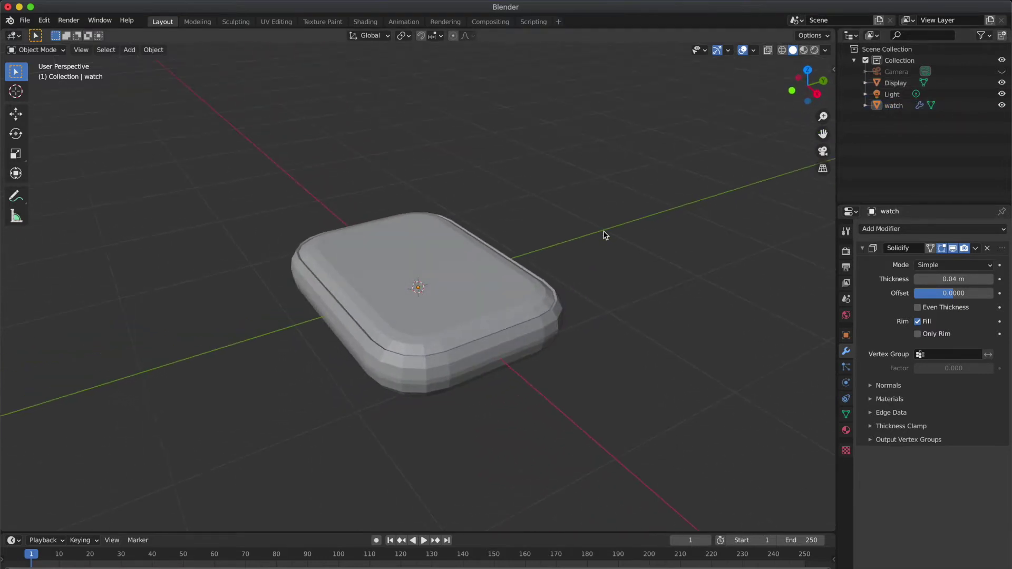
Smooth both the watch body and the Display piece with subdivision via Ctrl+1
left_click(522, 339)
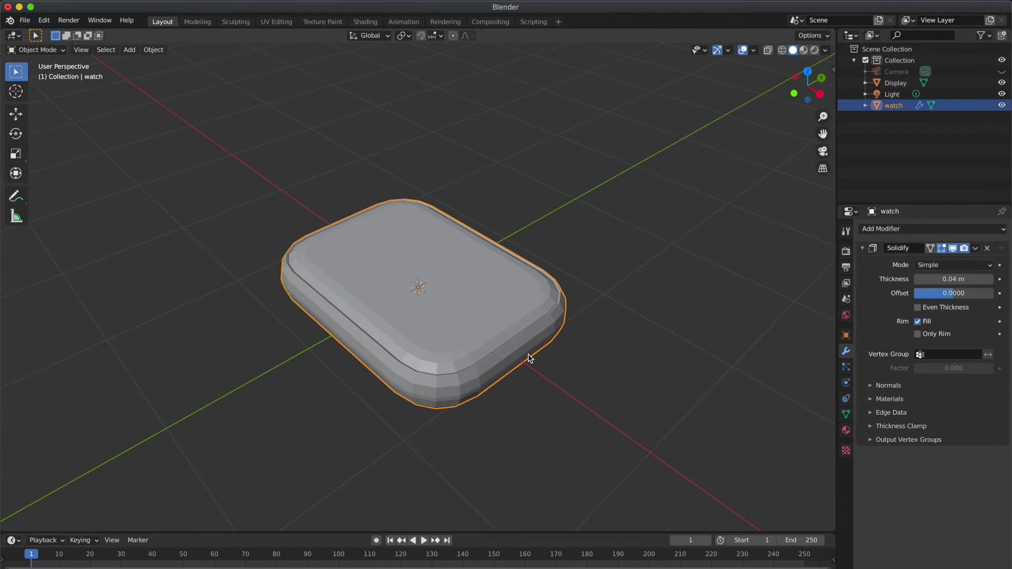
key("ctrl+1")
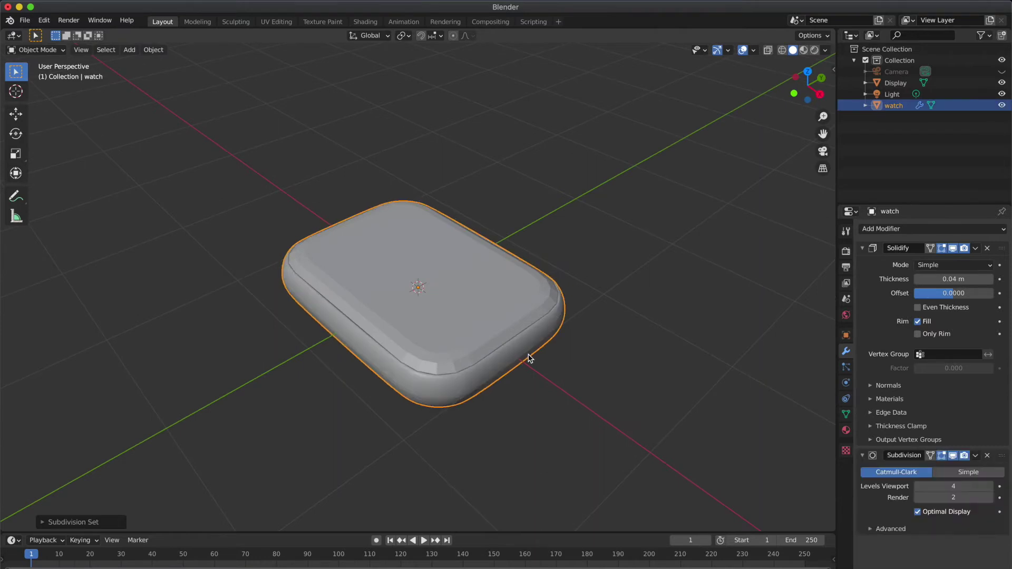
left_click(493, 331)
key("ctrl+1")
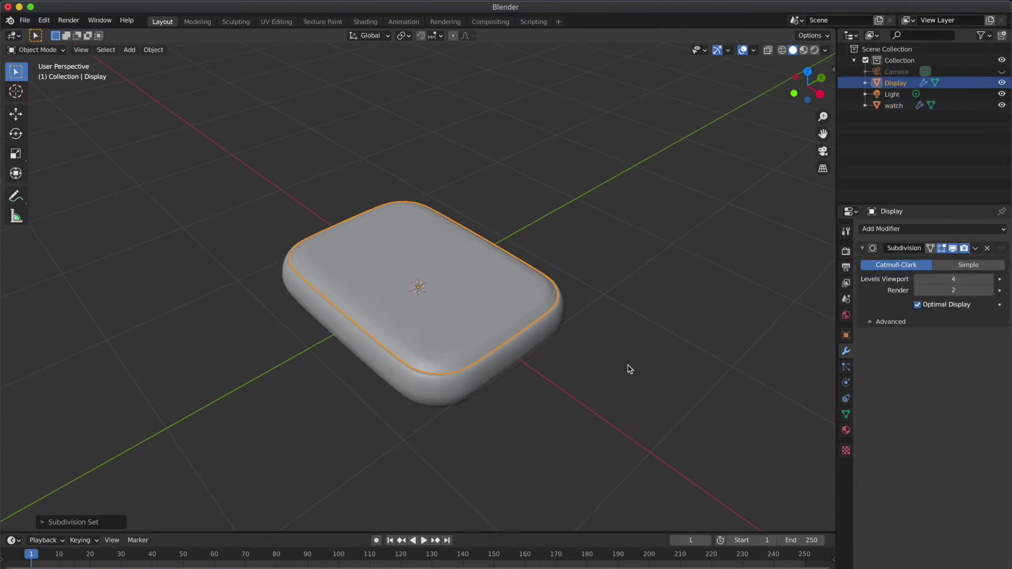
key("alt+a")
scroll(630, 369, "up", 8)
scroll(630, 369, "down", 10)
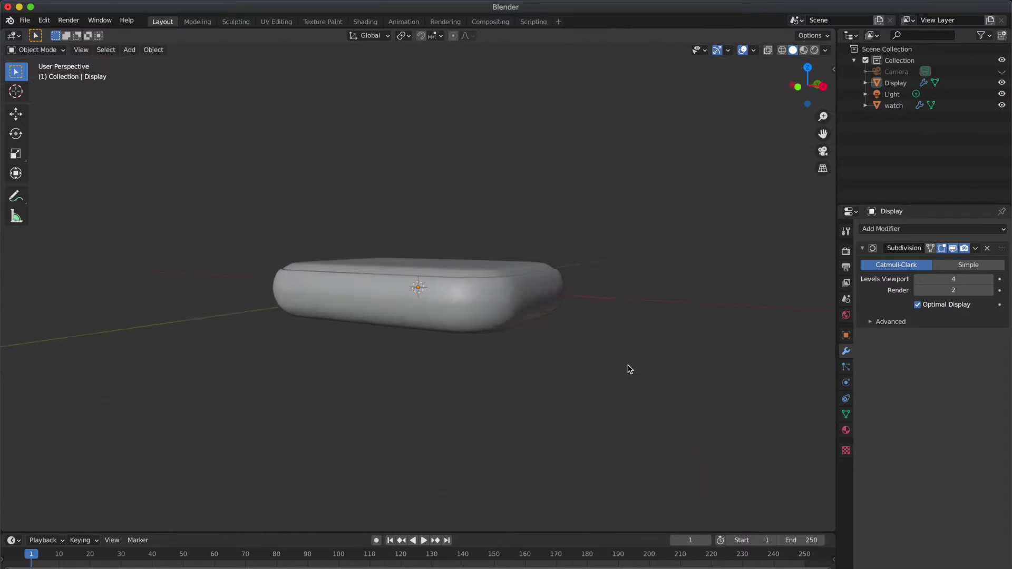
Scale the Display piece up slightly from the top view
left_click(534, 285)
left_click(807, 68)
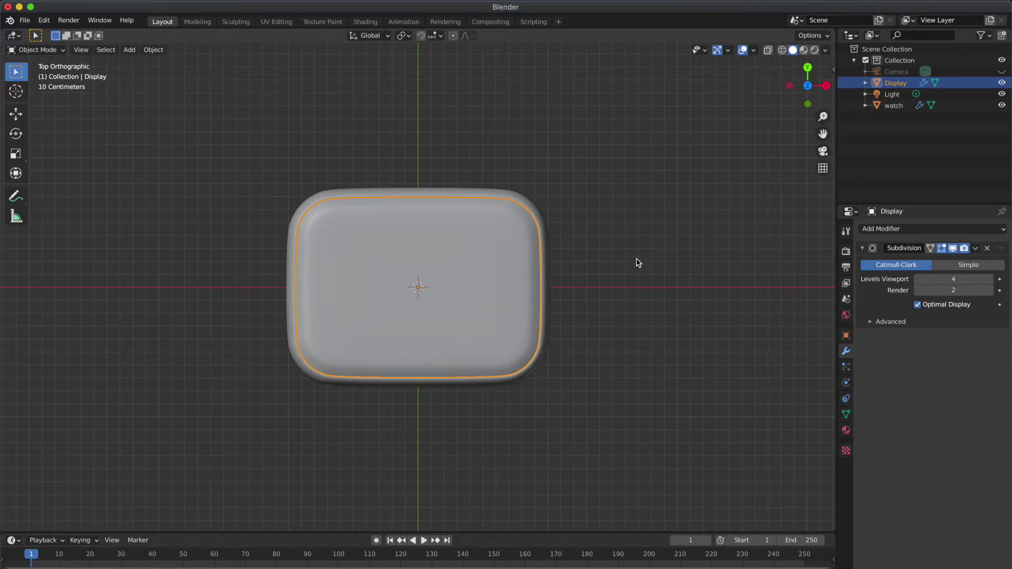
key("s")
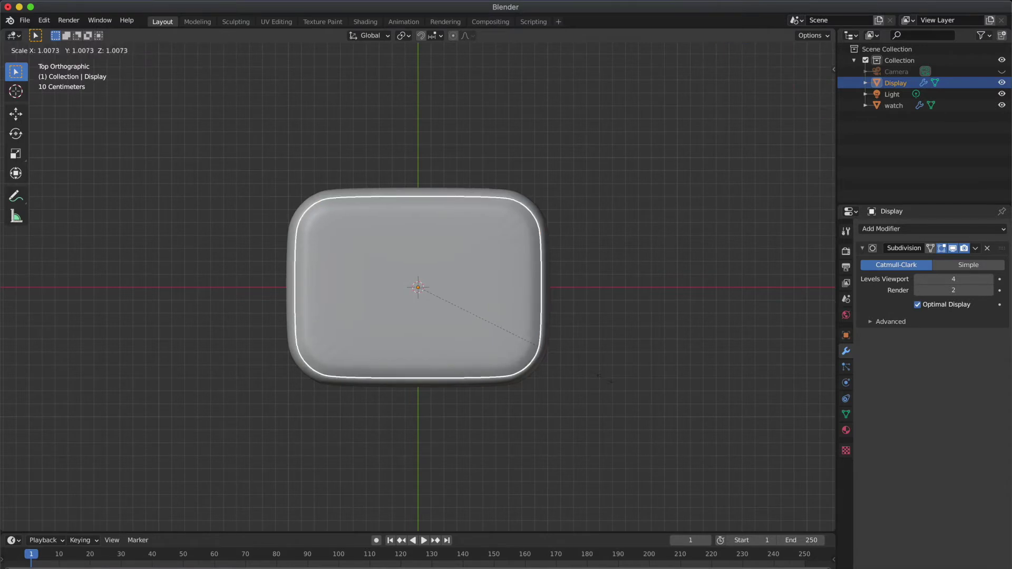
left_click(607, 383)
scroll(607, 384, "down", 10)
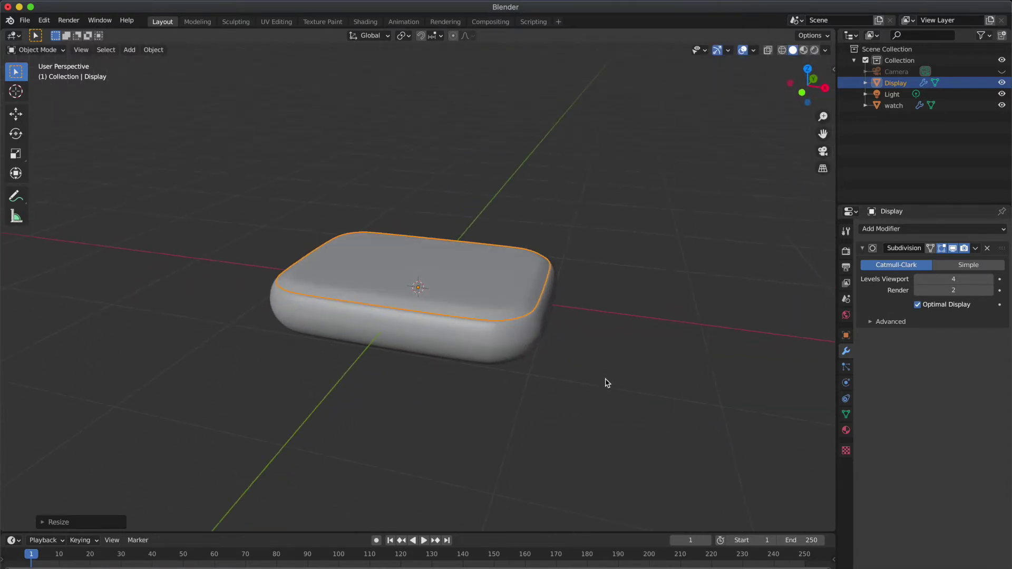
left_click(607, 383)
scroll(608, 384, "down", 3)
middle_click_drag(608, 384, 574, 368)
Nudge the Display lid slightly along Z onto the body, then hide it
left_click(496, 299)
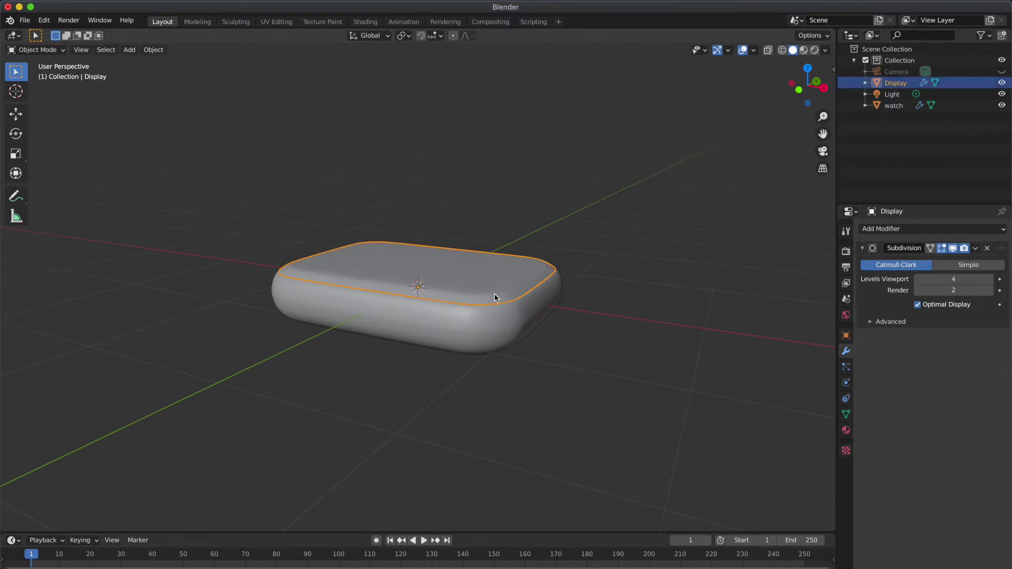
key("g")
key("z")
left_click(556, 334)
key("g")
key("z")
left_click(556, 332)
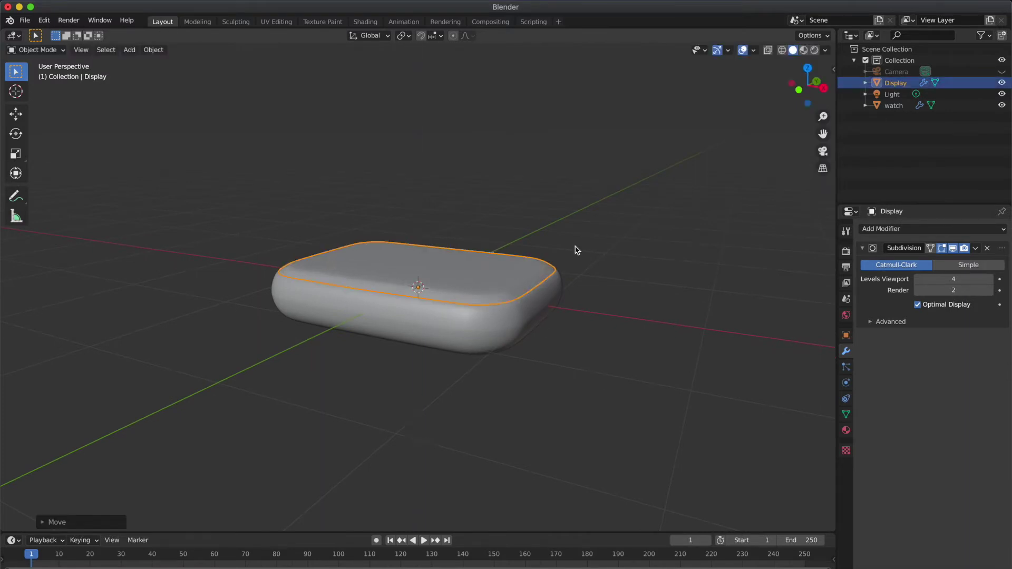
left_click(574, 246)
scroll(589, 242, "right", 8)
scroll(588, 242, "left", 10)
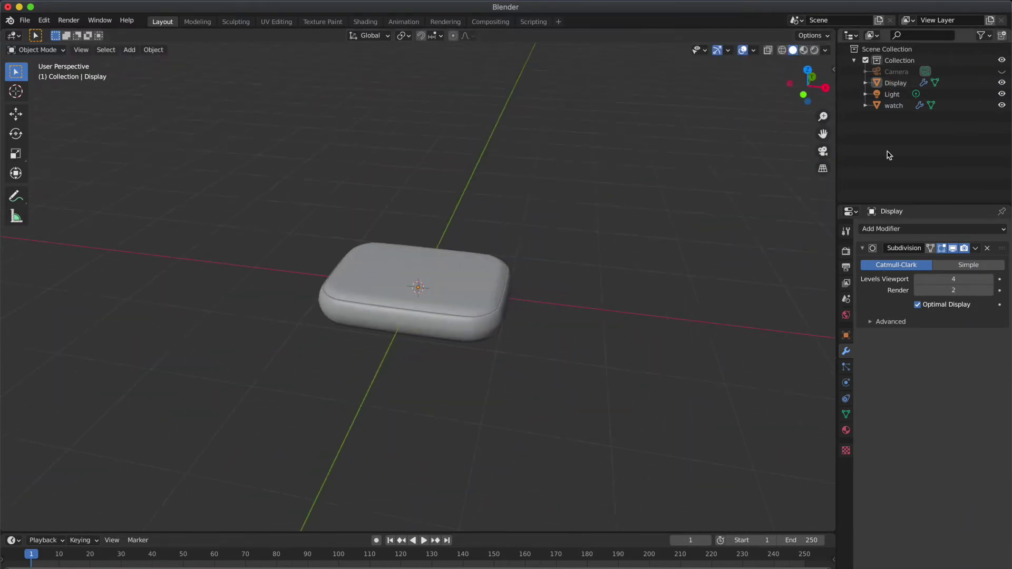
left_click(1002, 84)
Hide the watch body and add a Bezier circle curve at the origin
left_click(1001, 106)
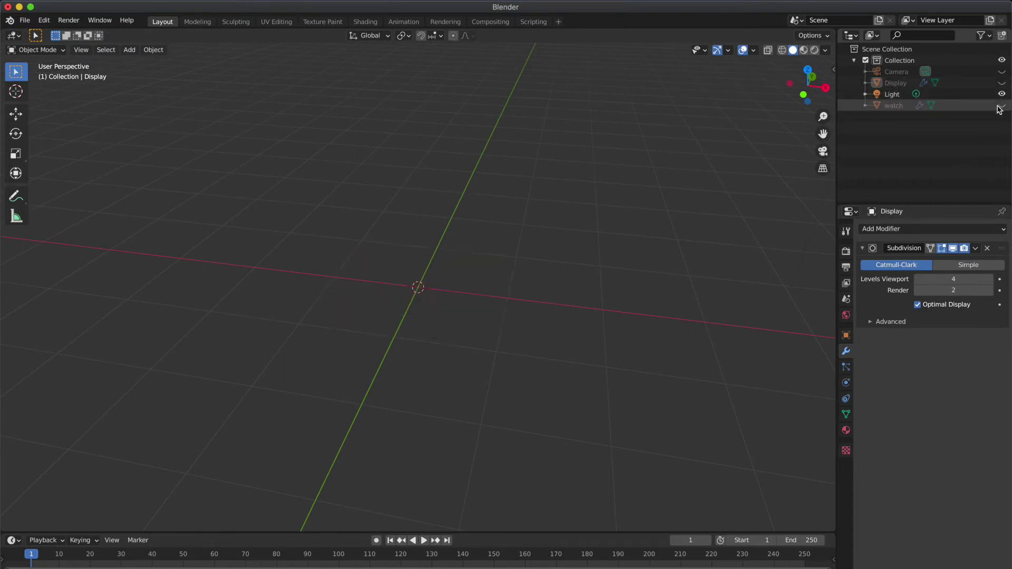
scroll(718, 246, "right", 4)
key("shift+a")
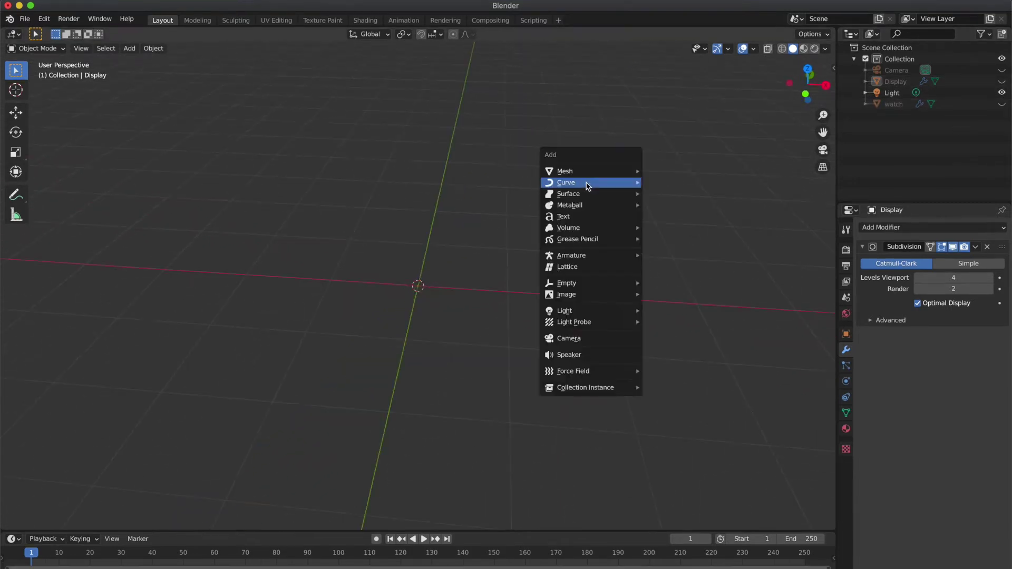
mouse_move(591, 185)
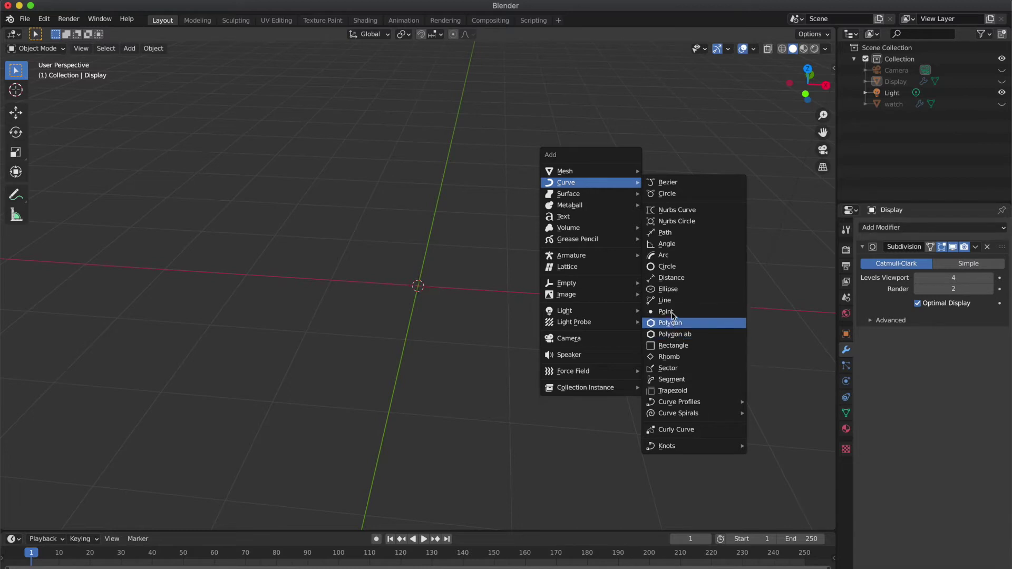
left_click(666, 267)
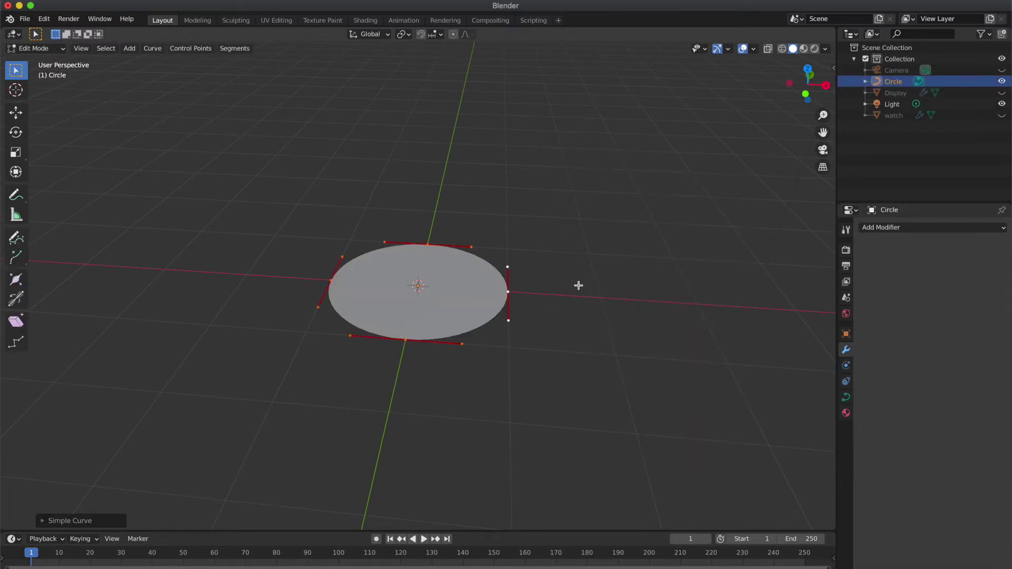
Give the Circle curve Fill Mode None, Bevel Depth 0.06 m and Extrude 0.45 m
left_click(846, 398)
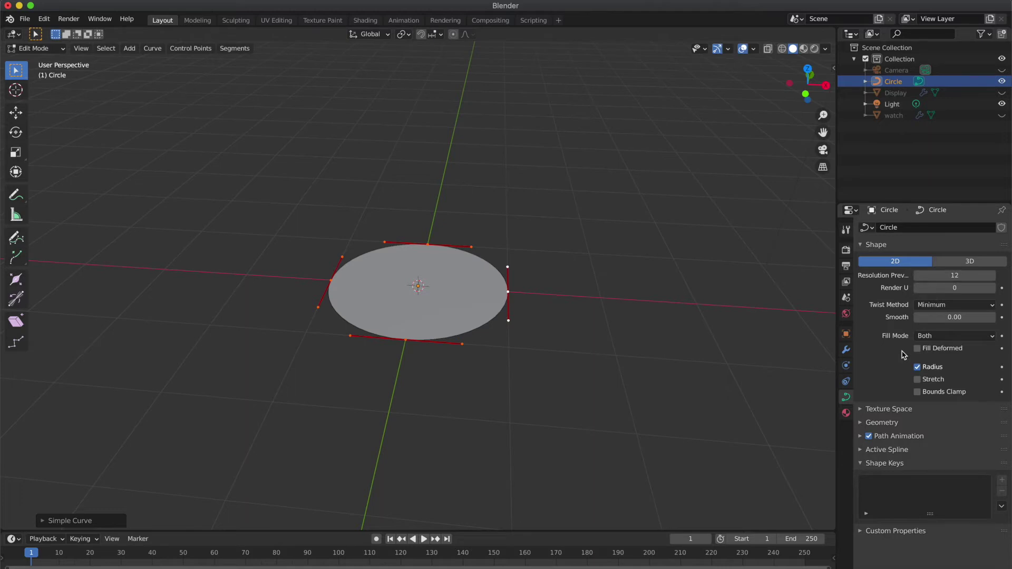
left_click(906, 423)
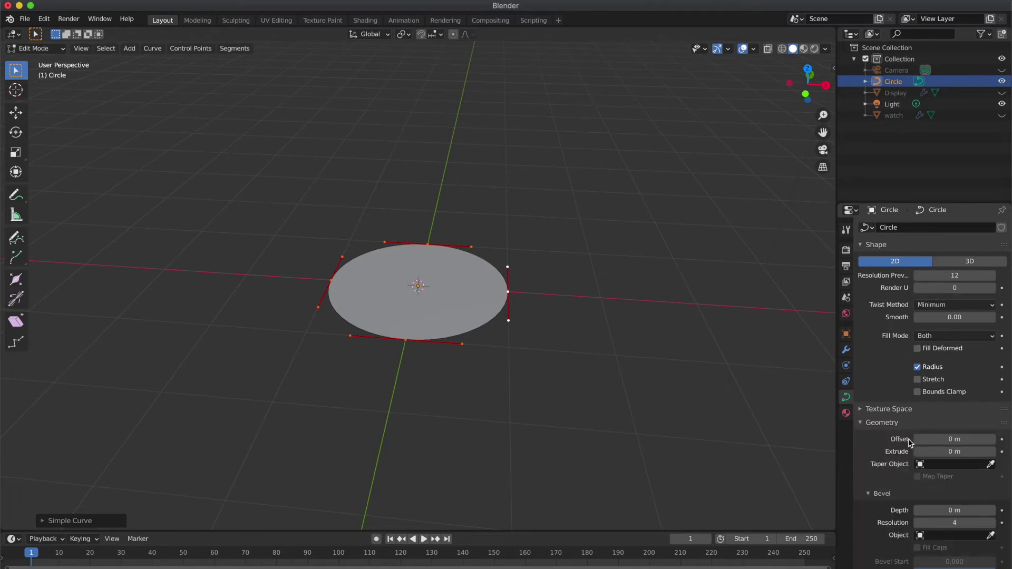
left_click(924, 337)
left_click(927, 352)
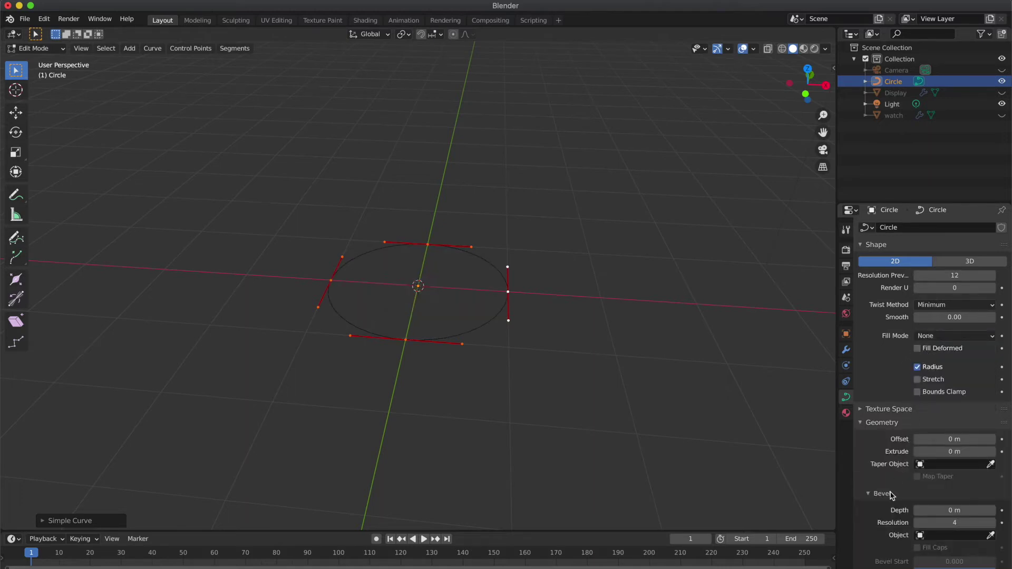
scroll(892, 496, "down", 4)
scroll(892, 495, "down", 1)
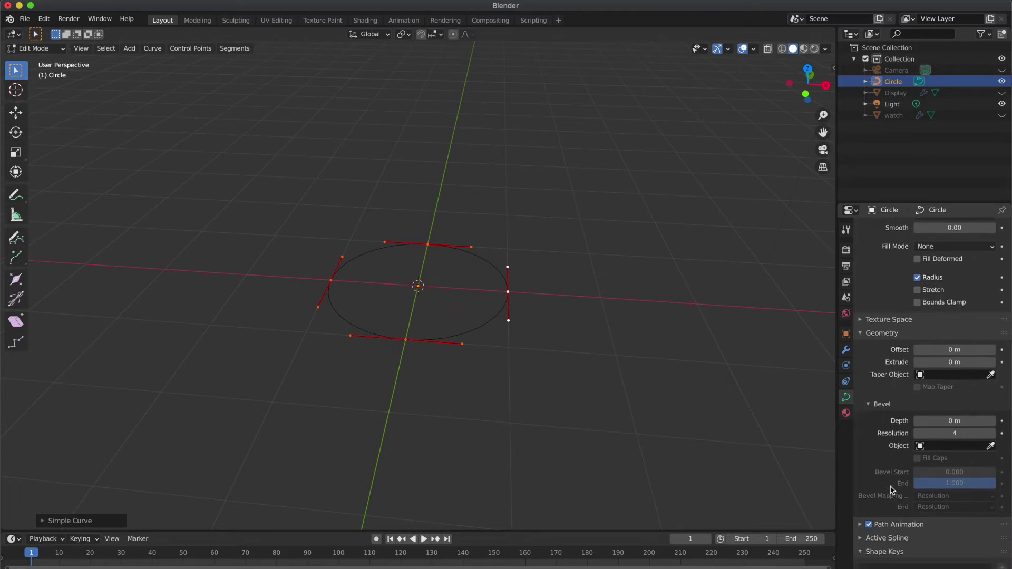
left_click(947, 420)
type("0.")
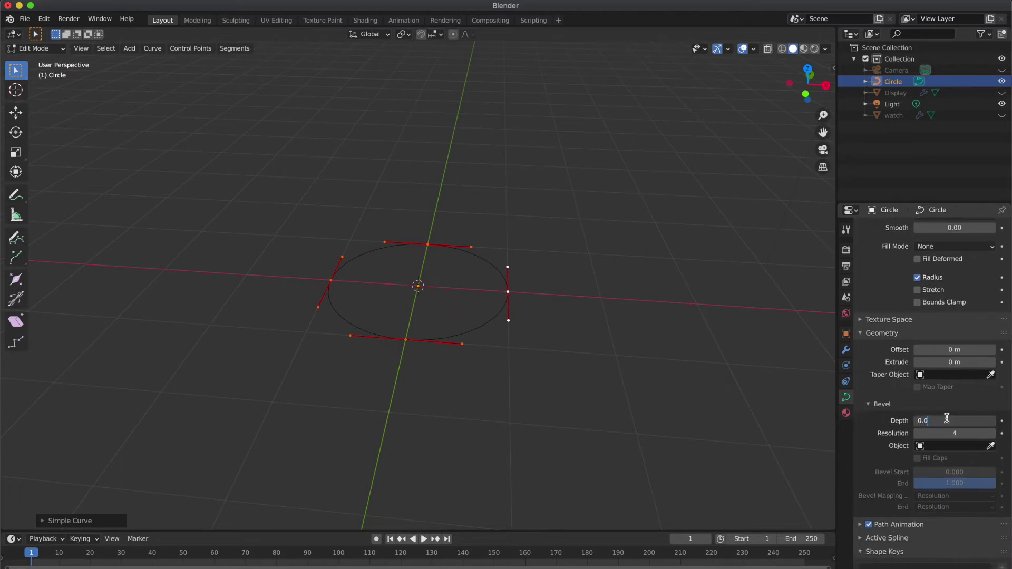
type("06")
key("Return")
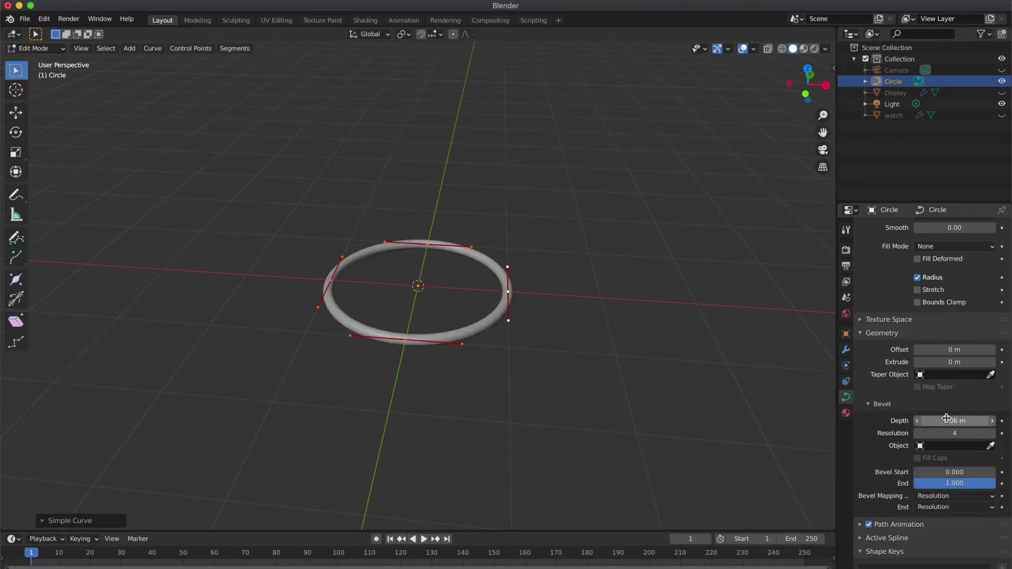
left_click(953, 362)
type("0")
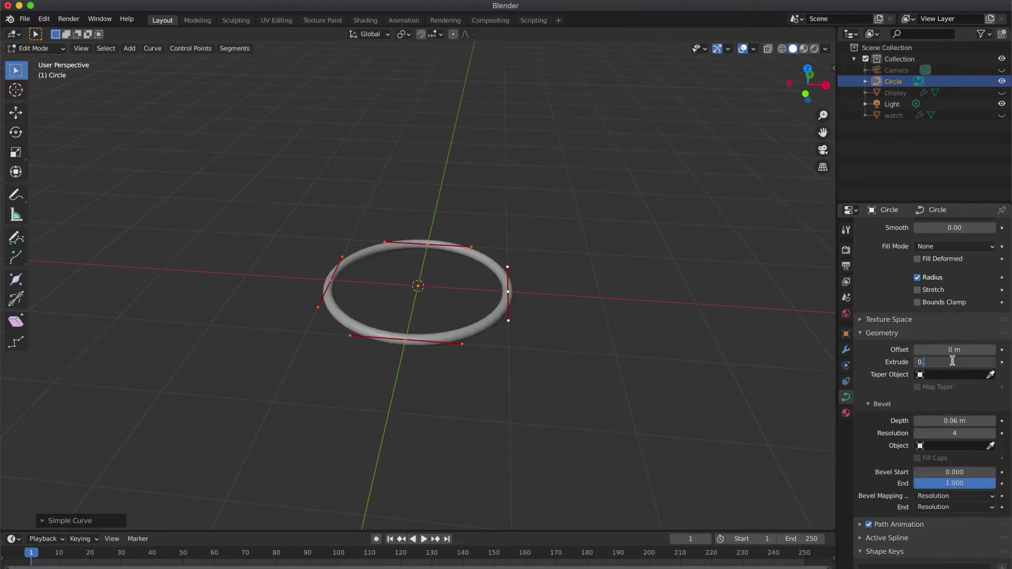
type(".45")
key("Return")
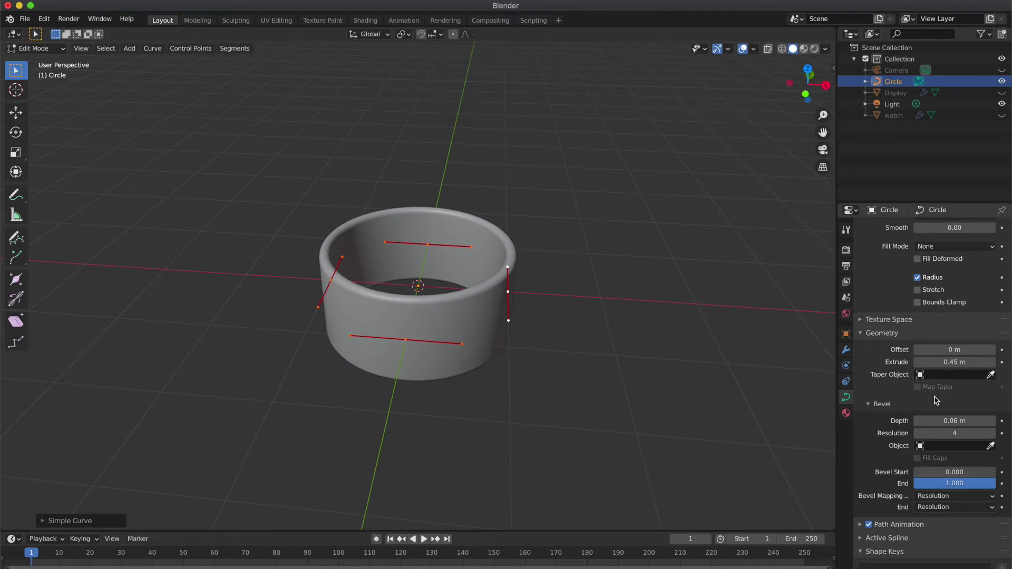
Uncheck Active Spline Cyclic U to open a gap in the band, then return to Object Mode
scroll(936, 401, "down", 3)
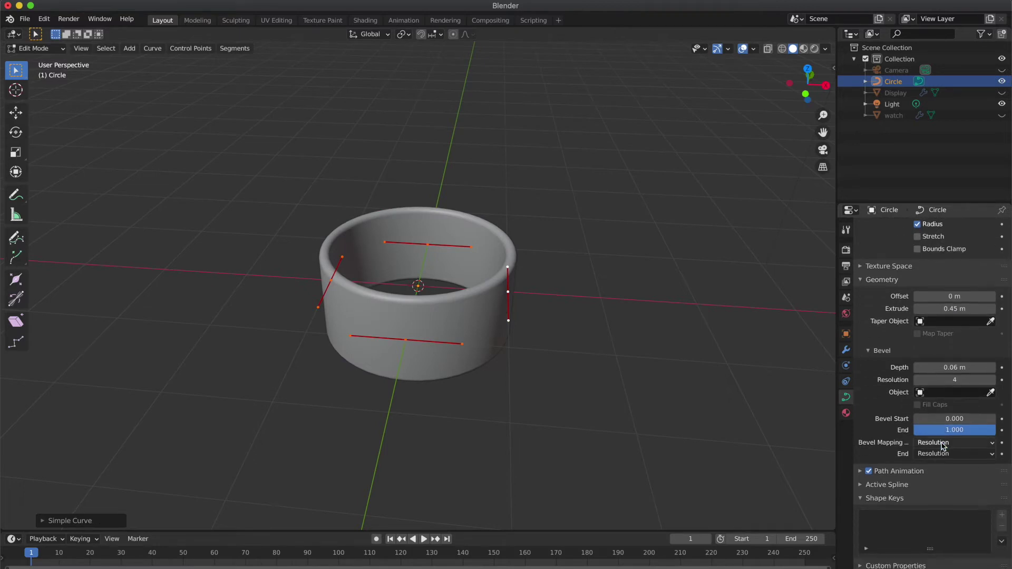
left_click(861, 472)
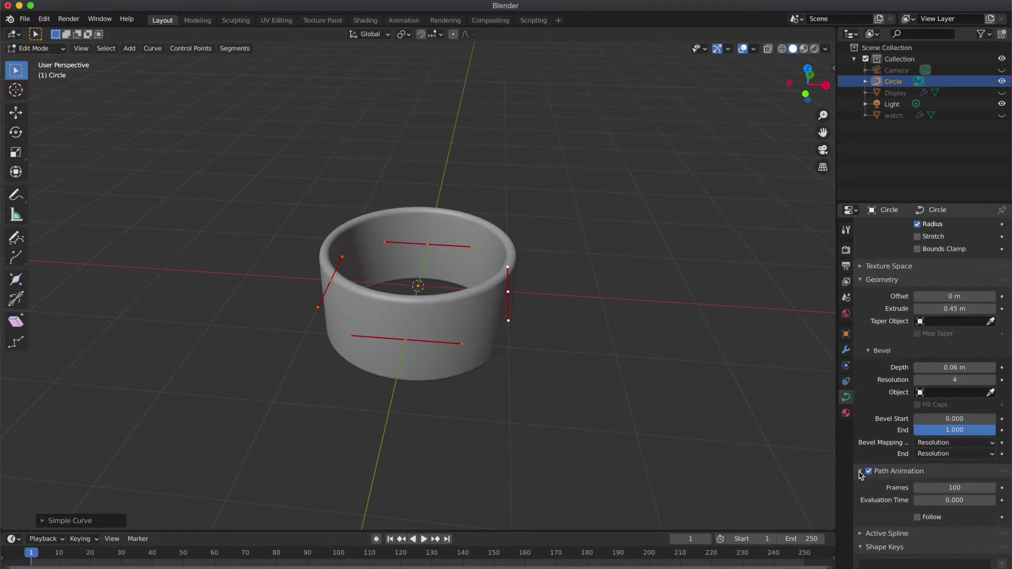
left_click(861, 534)
scroll(864, 537, "down", 3)
scroll(865, 538, "down", 1)
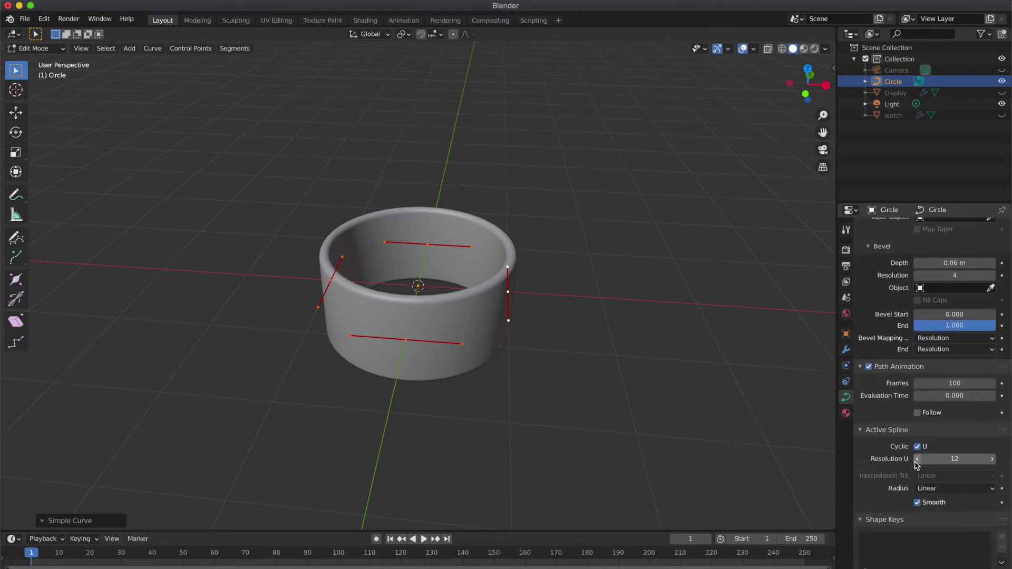
left_click(918, 447)
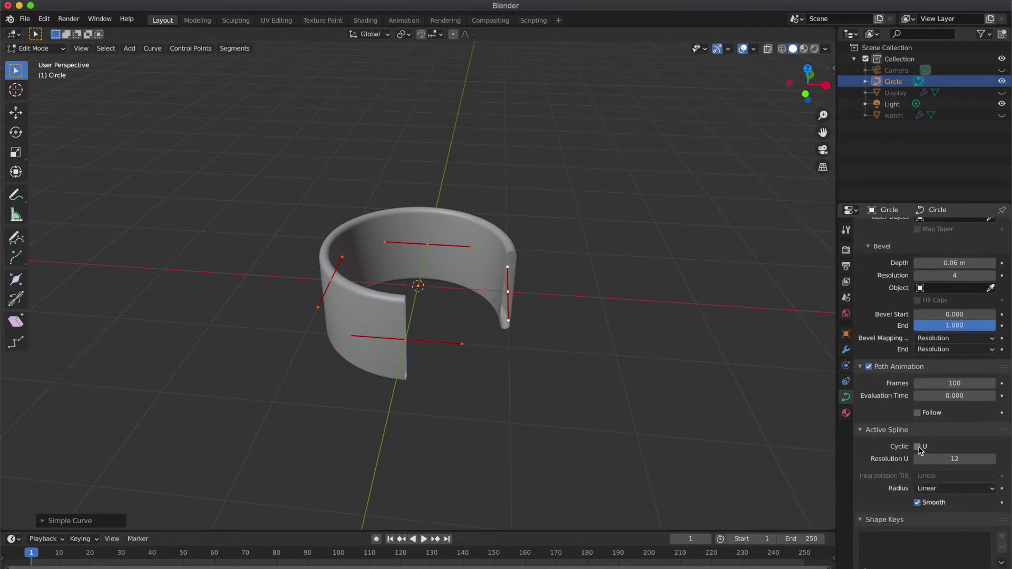
left_click(652, 330)
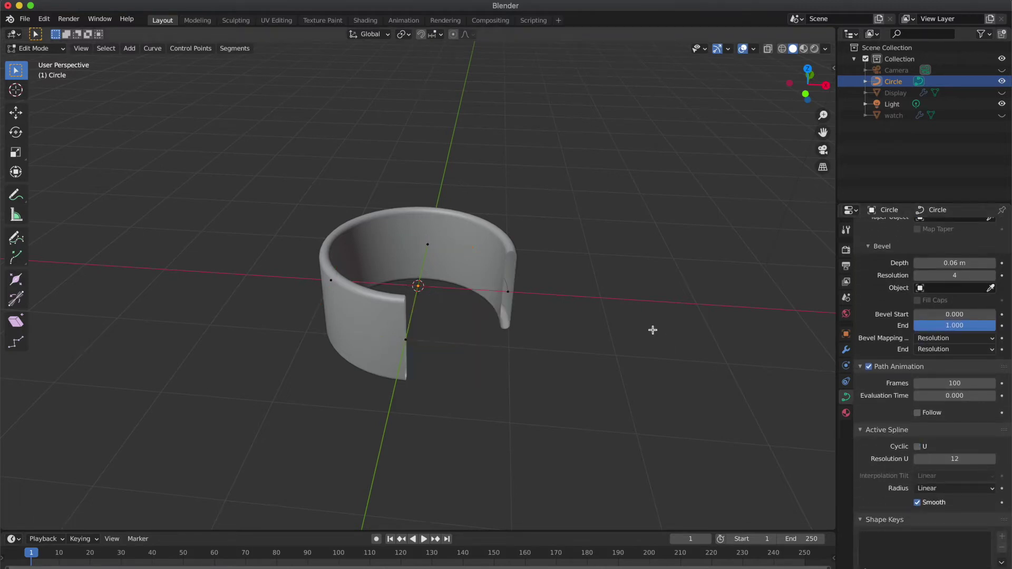
key("Tab")
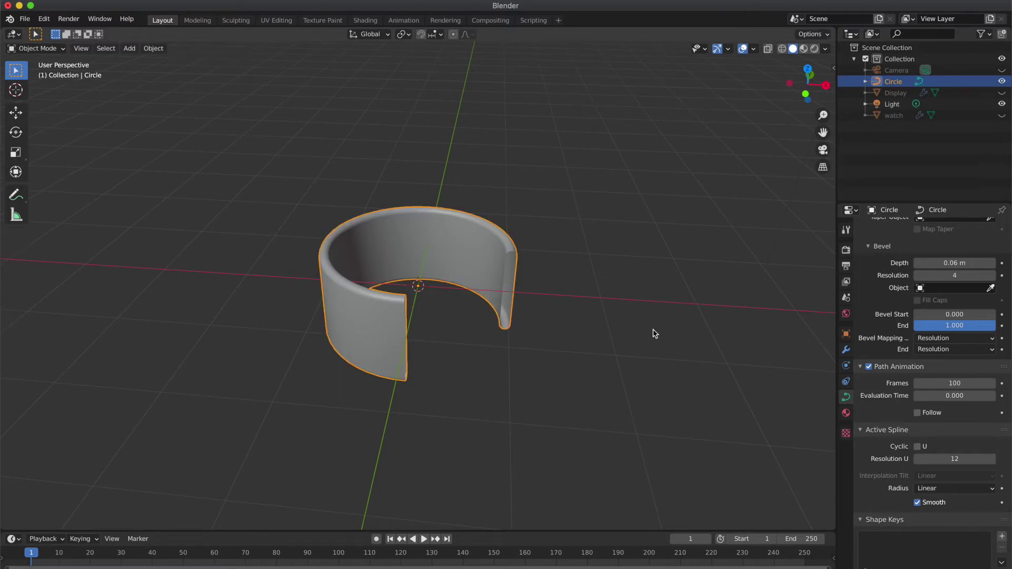
Lower the band's Geometry Extrude value to 0.4 m
scroll(655, 334, "up", 2)
scroll(655, 334, "down", 8)
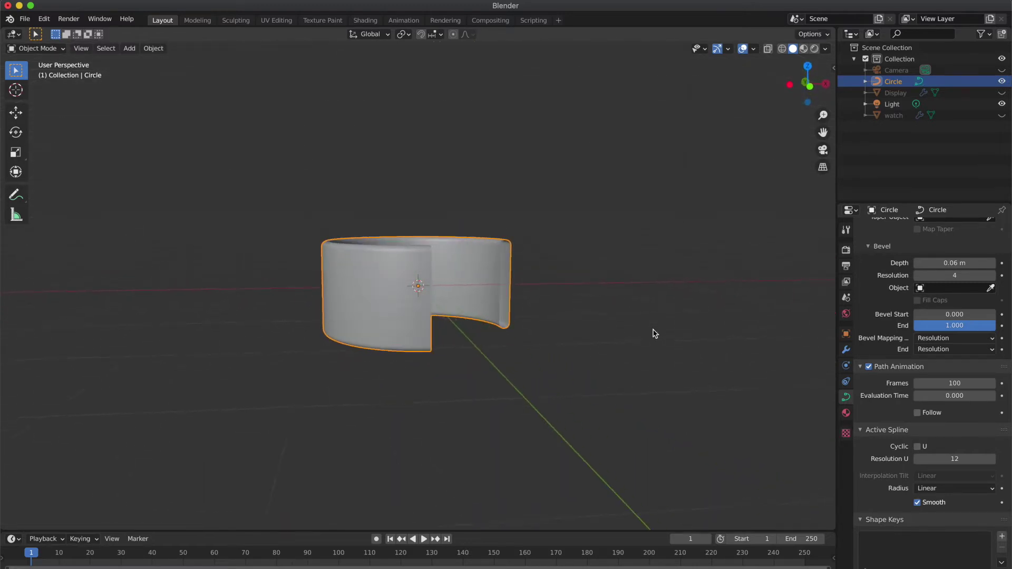
scroll(654, 333, "up", 5)
scroll(951, 317, "up", 4)
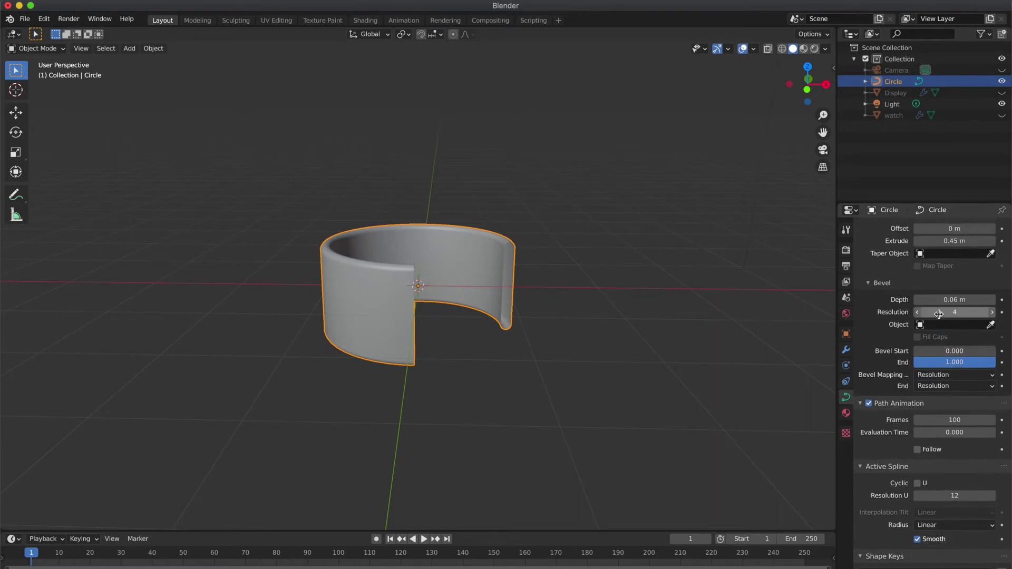
left_click(950, 283)
left_click(963, 282)
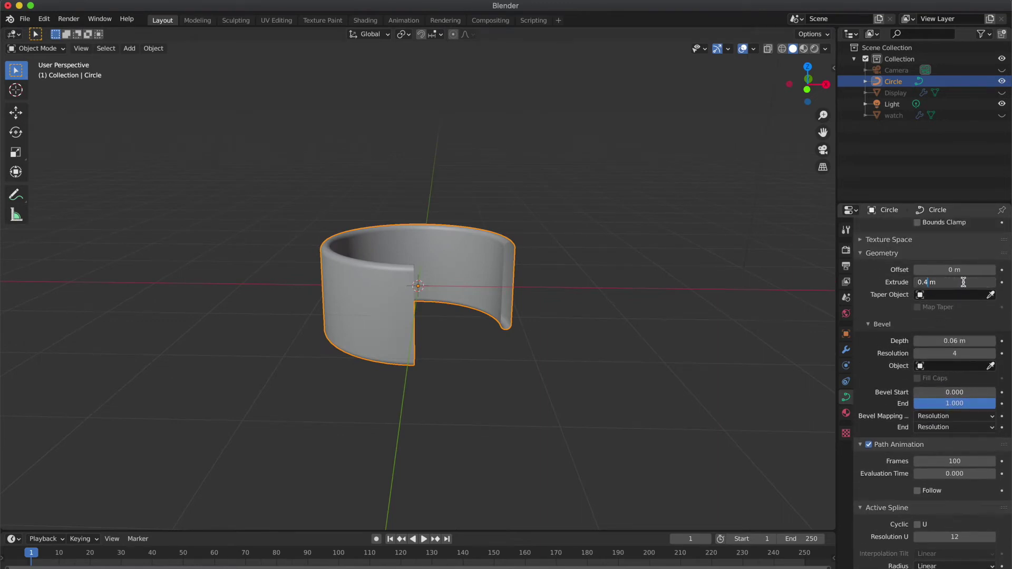
type("2")
key("Return")
left_click(964, 282)
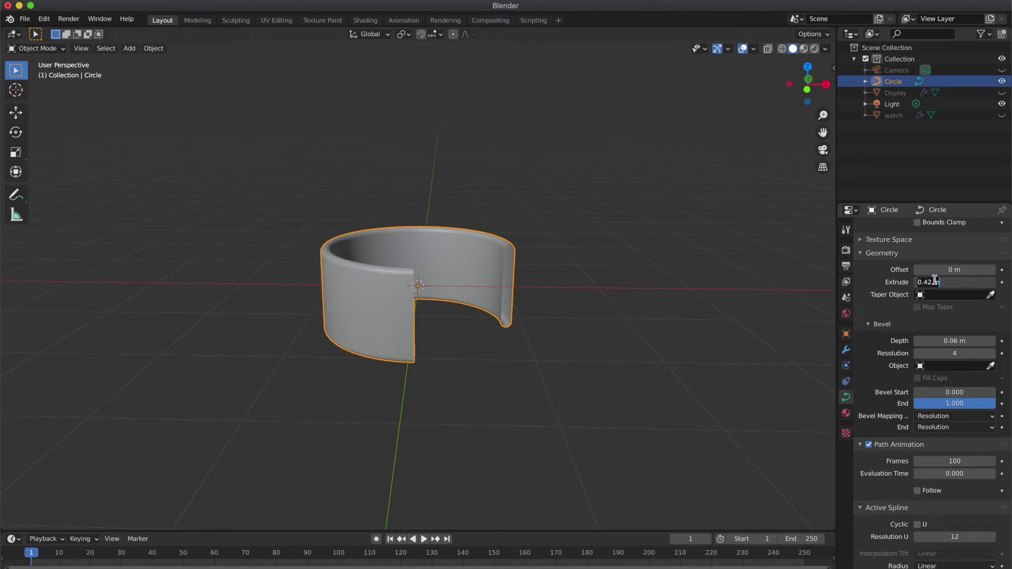
left_click(932, 281)
key("Return")
left_click(780, 275)
scroll(780, 275, "down", 5)
scroll(780, 275, "up", 5)
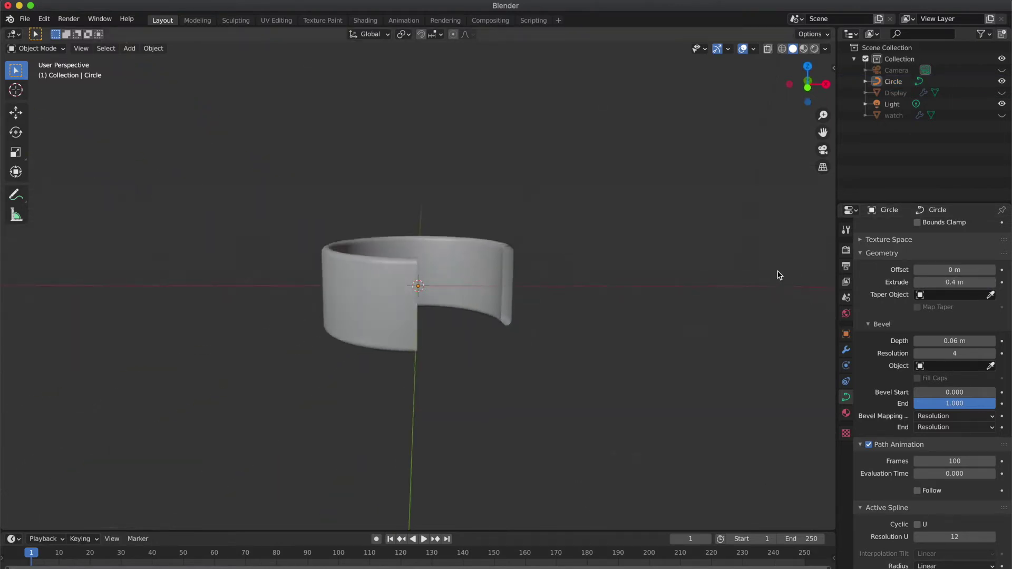
scroll(779, 275, "up", 5)
In top orthographic view, select the band and rotate it 90° about X to stand upright
left_click(807, 69)
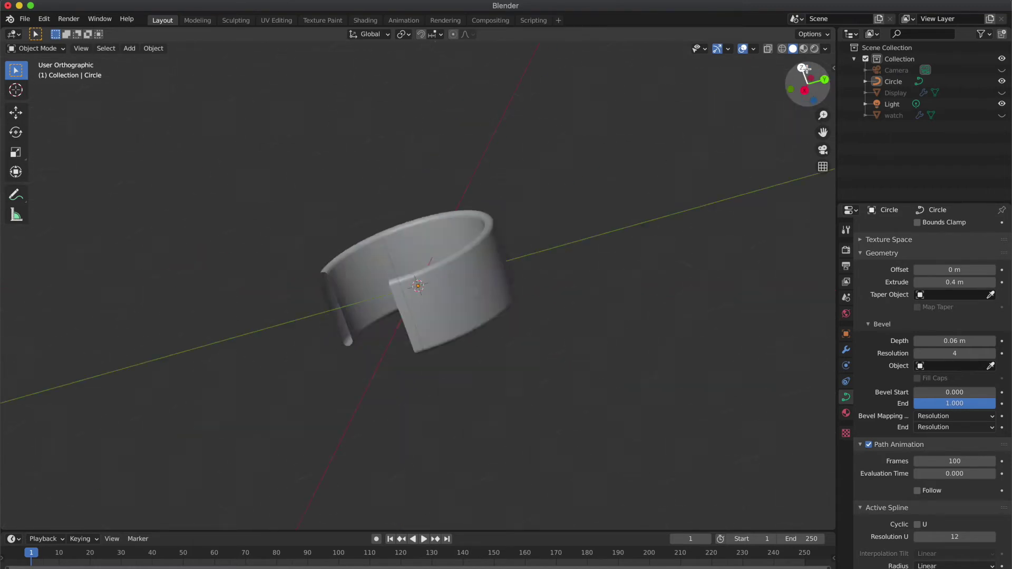
left_click(808, 65)
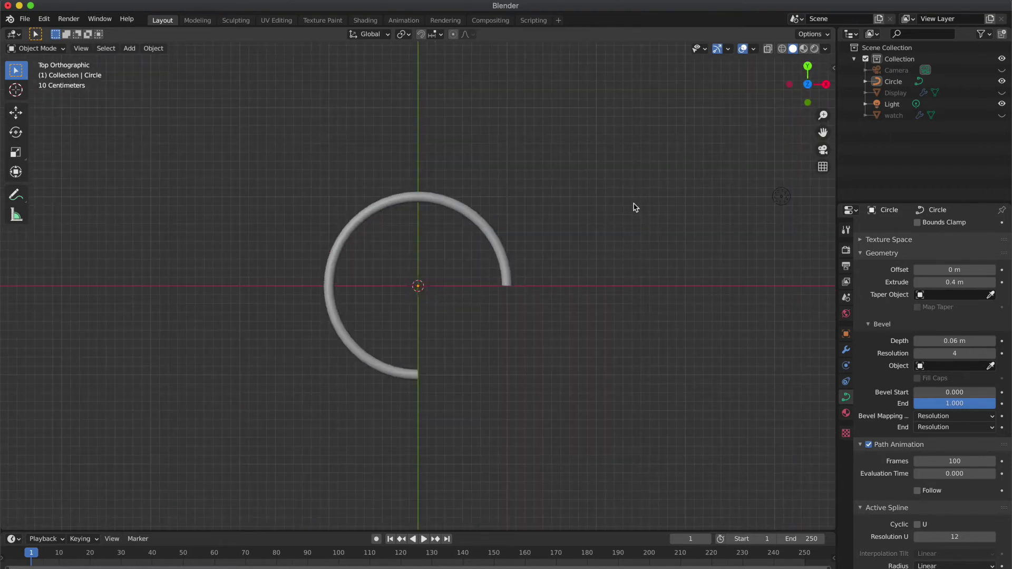
left_click(505, 265)
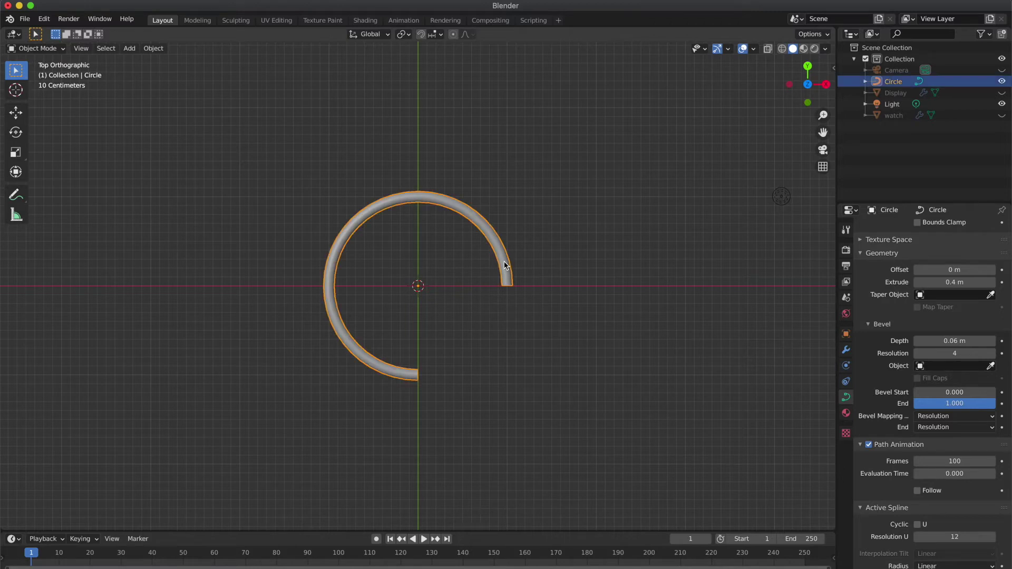
scroll(537, 262, "right", 10)
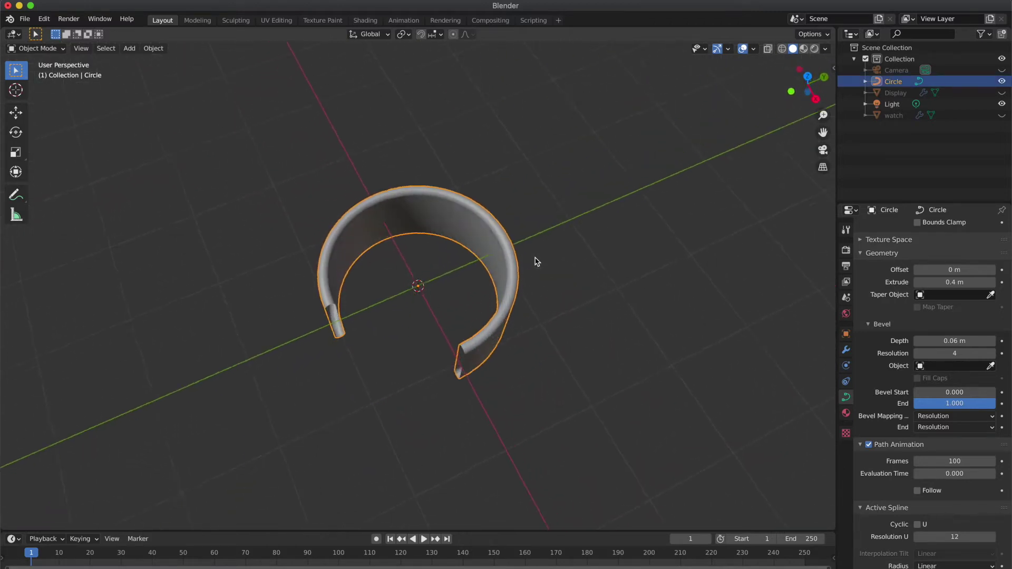
scroll(537, 262, "right", 2)
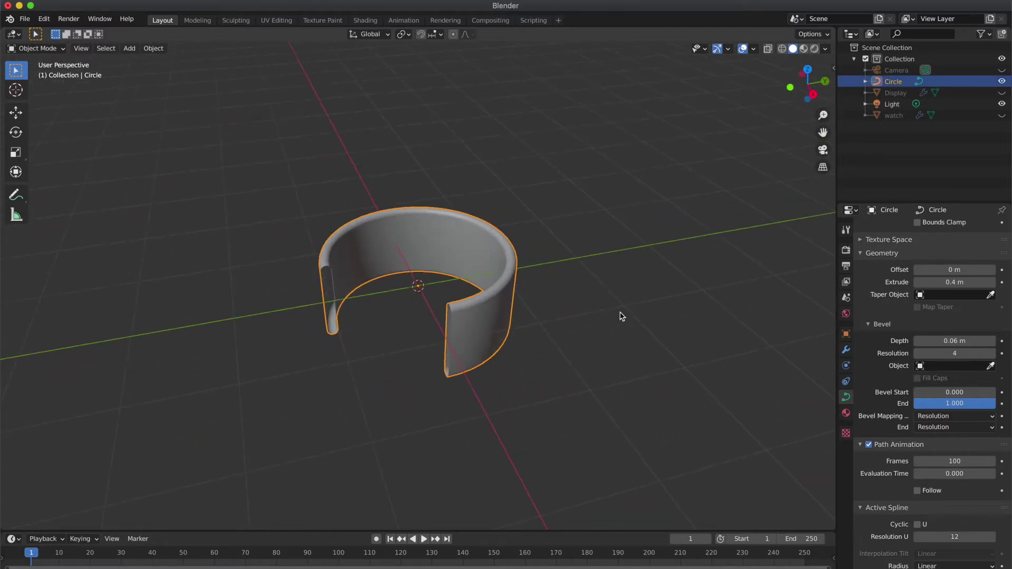
type("r")
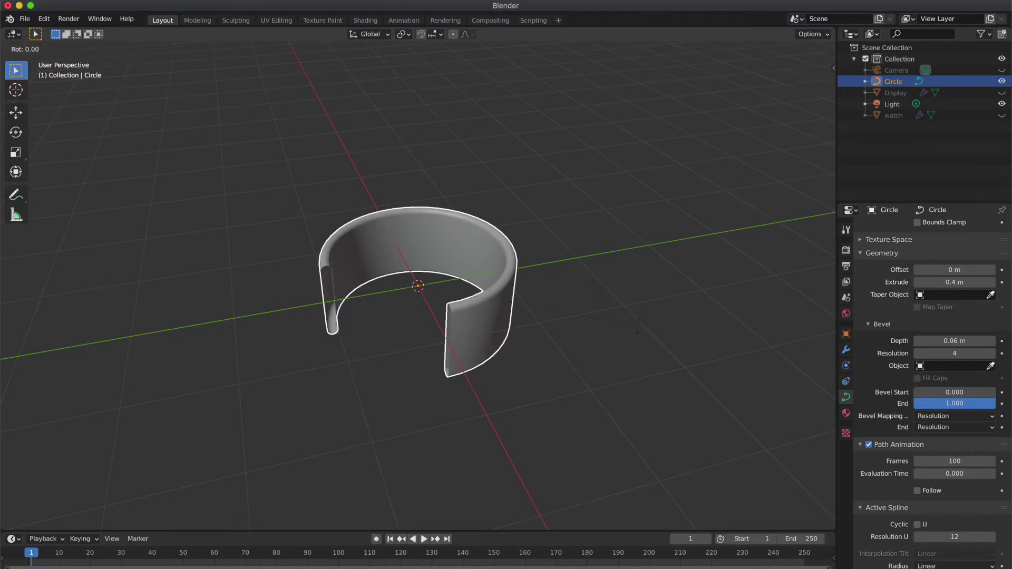
type("x90")
key("Return")
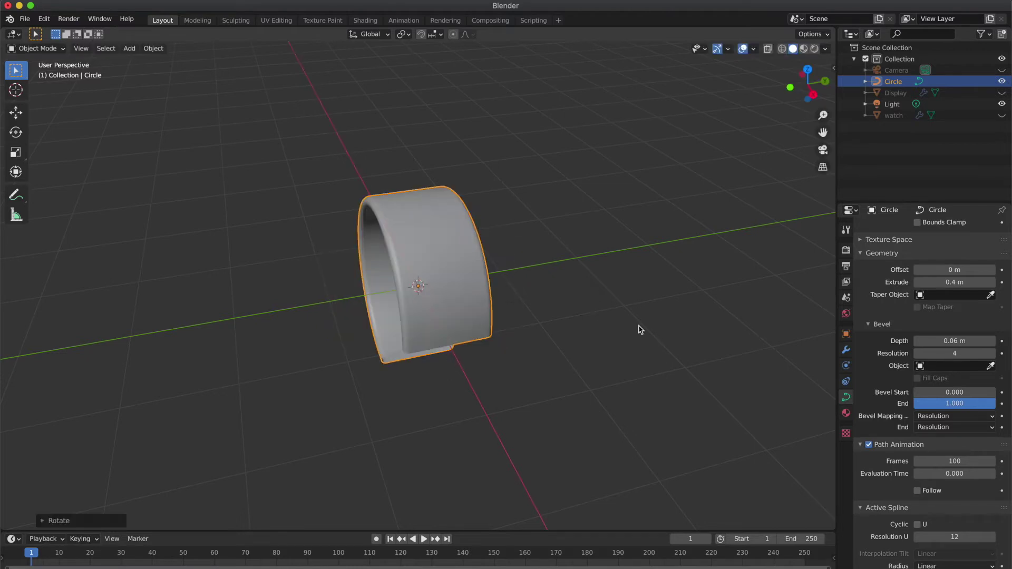
Rotate the ring -90° and then -45° about the Y axis
scroll(638, 330, "left", 5)
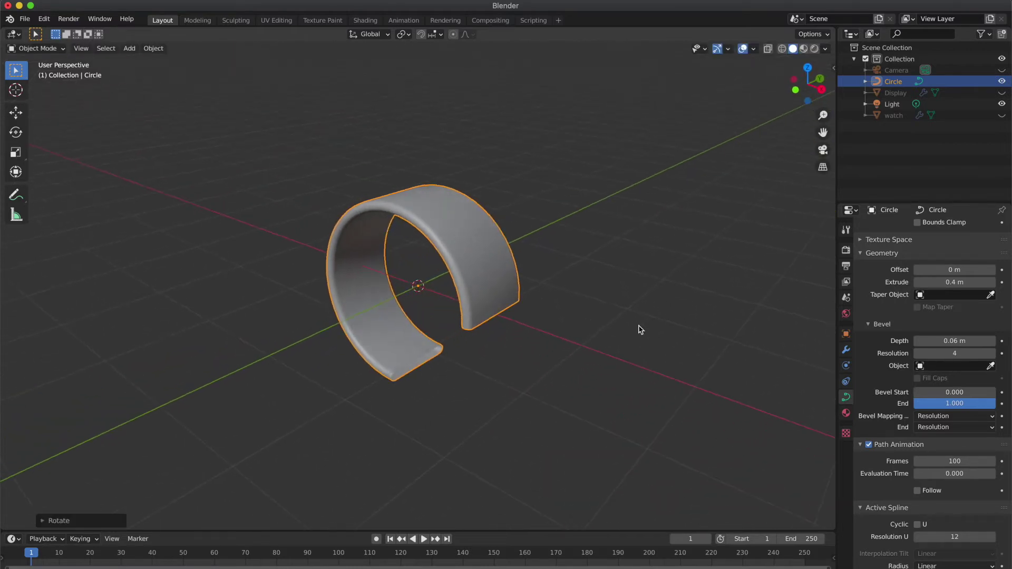
type("ry90")
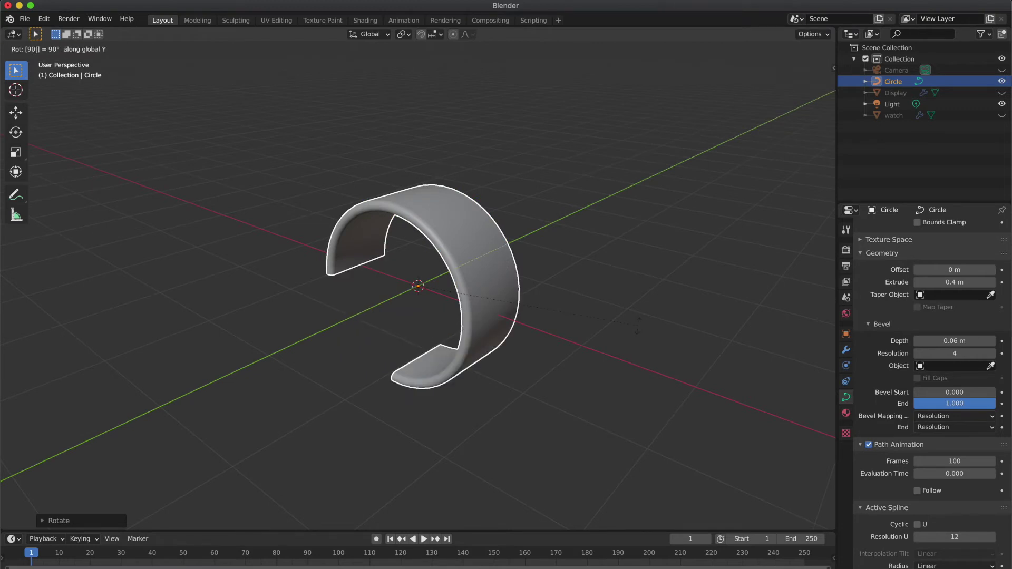
key("minus")
key("Return")
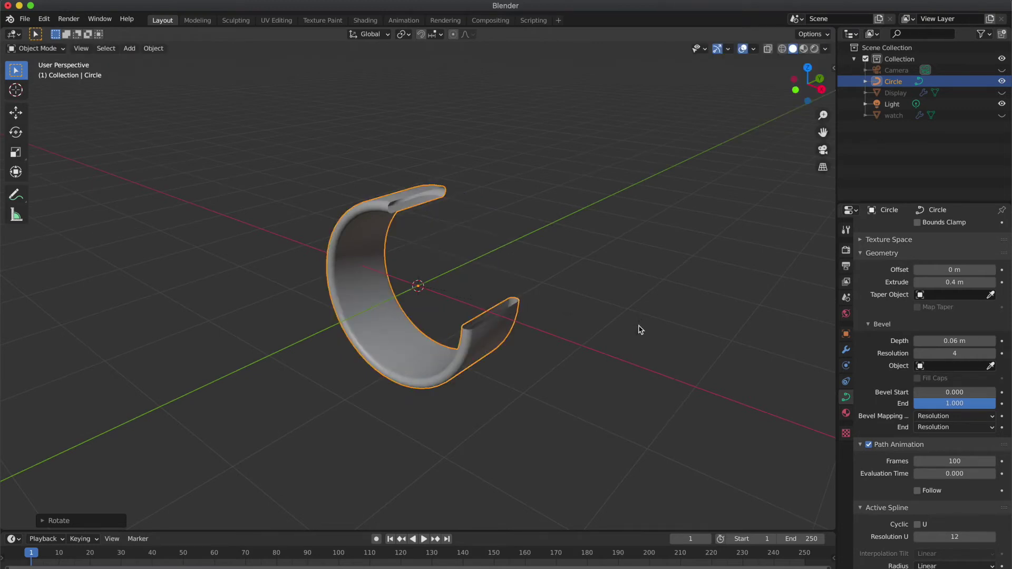
type("ry45")
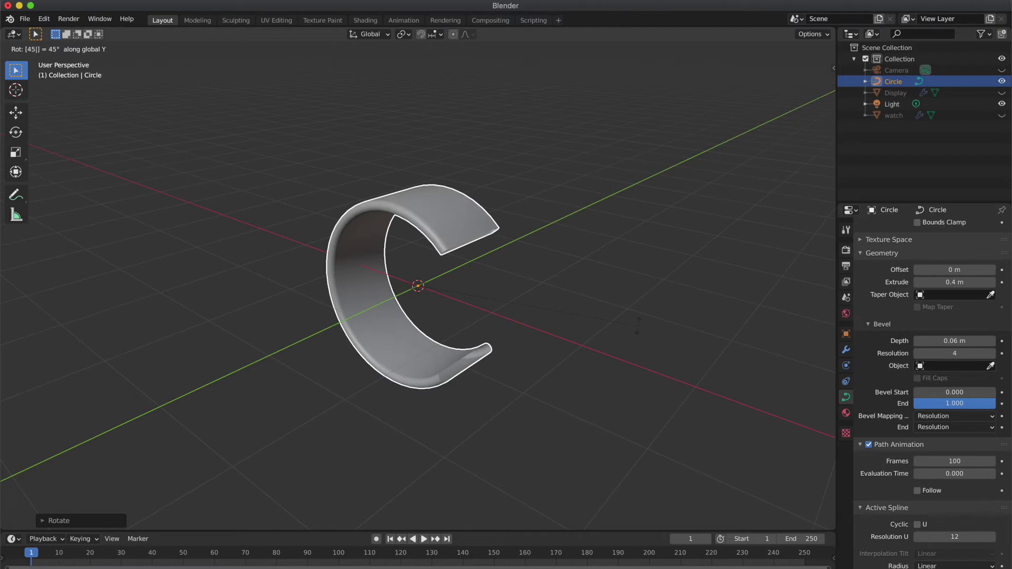
key("minus")
key("Return")
In Front Orthographic view, move the ring down along Z below the origin
scroll(639, 330, "left", 10)
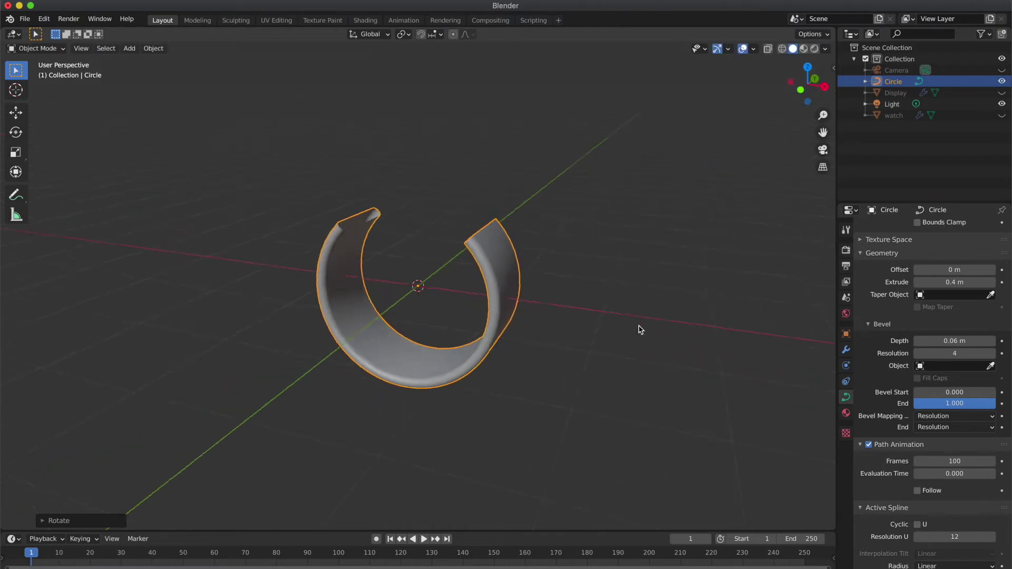
scroll(639, 330, "down", 5)
scroll(639, 330, "up", 4)
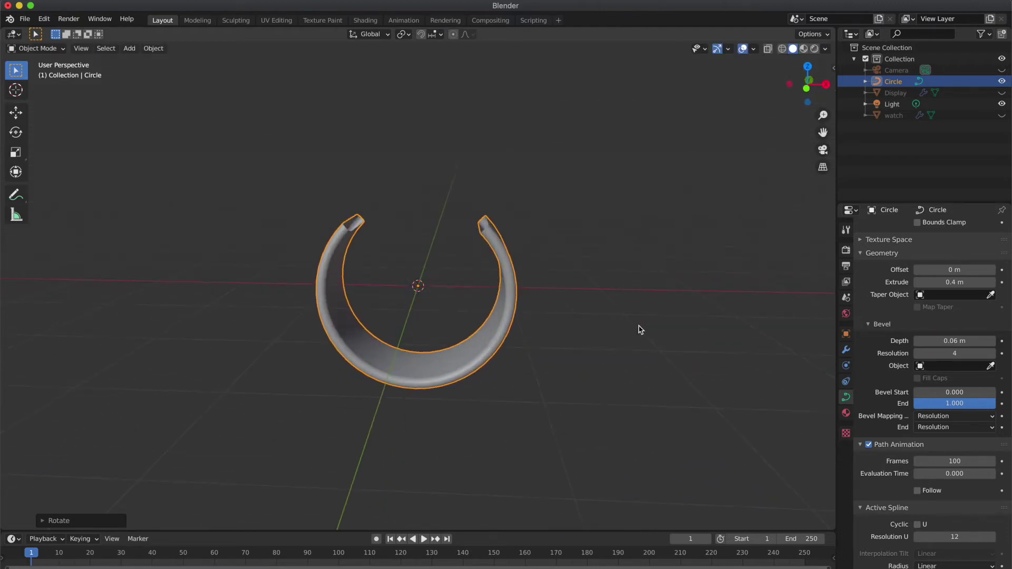
left_click(810, 103)
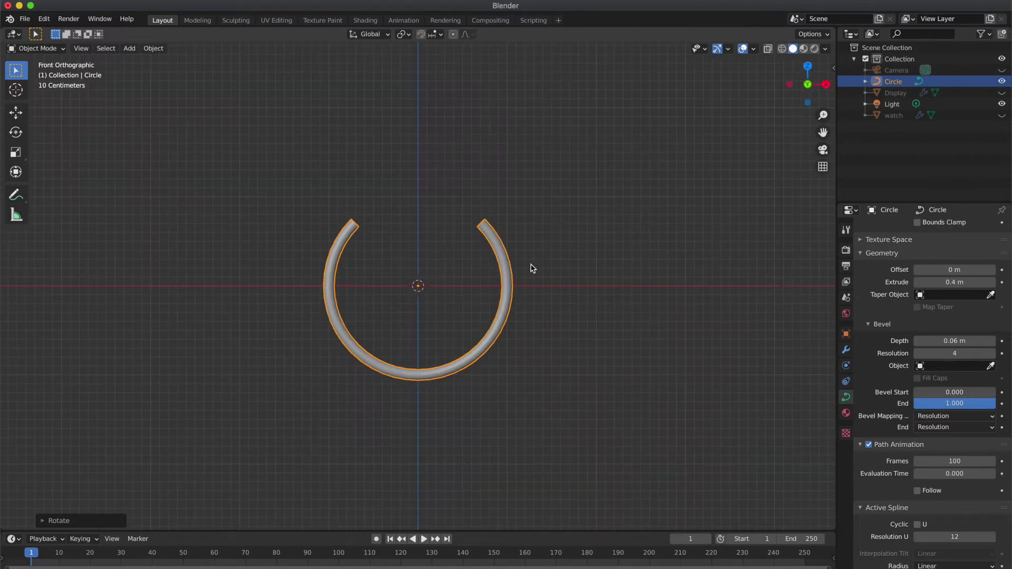
key("g")
key("z")
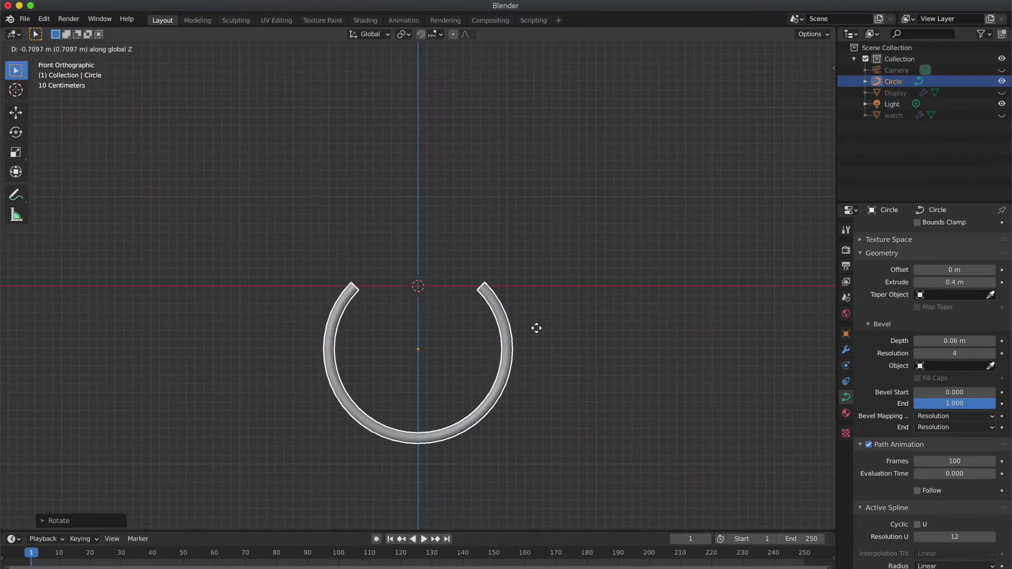
left_click(542, 357)
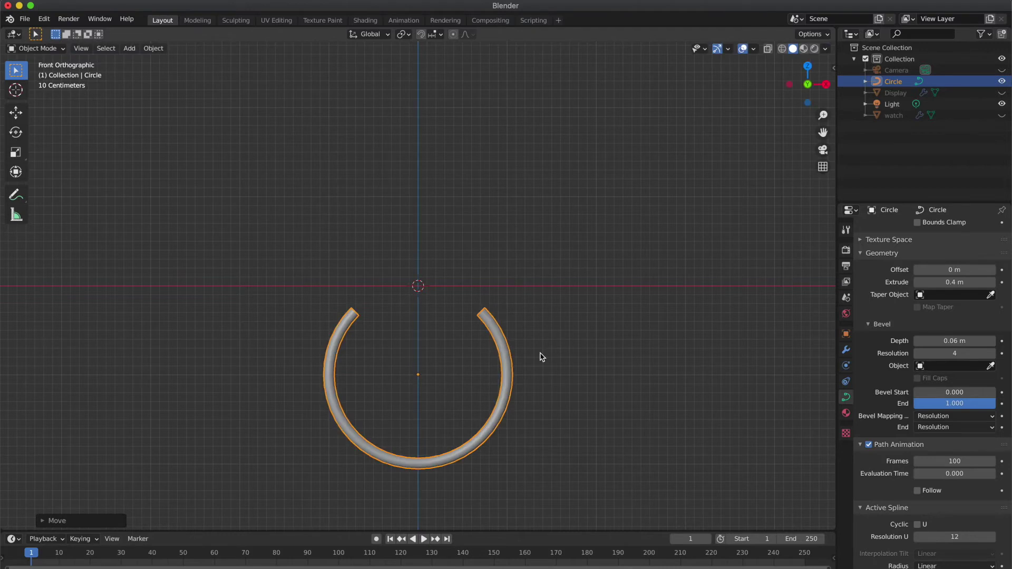
left_click(996, 95)
Unhide the Display and watch objects and scale the band up about 1.3×
left_click(1002, 93)
left_click(1002, 115)
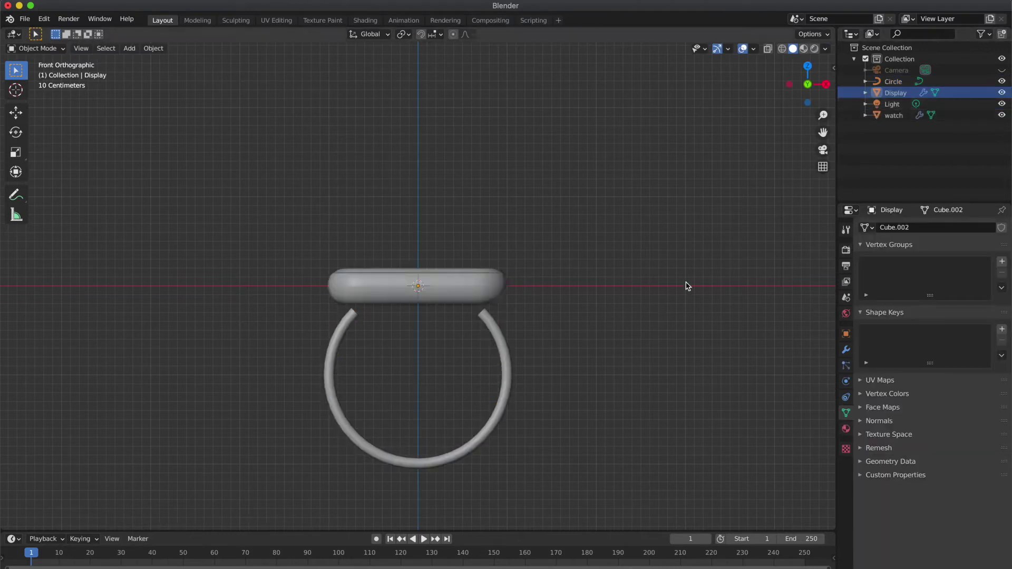
left_click(508, 357)
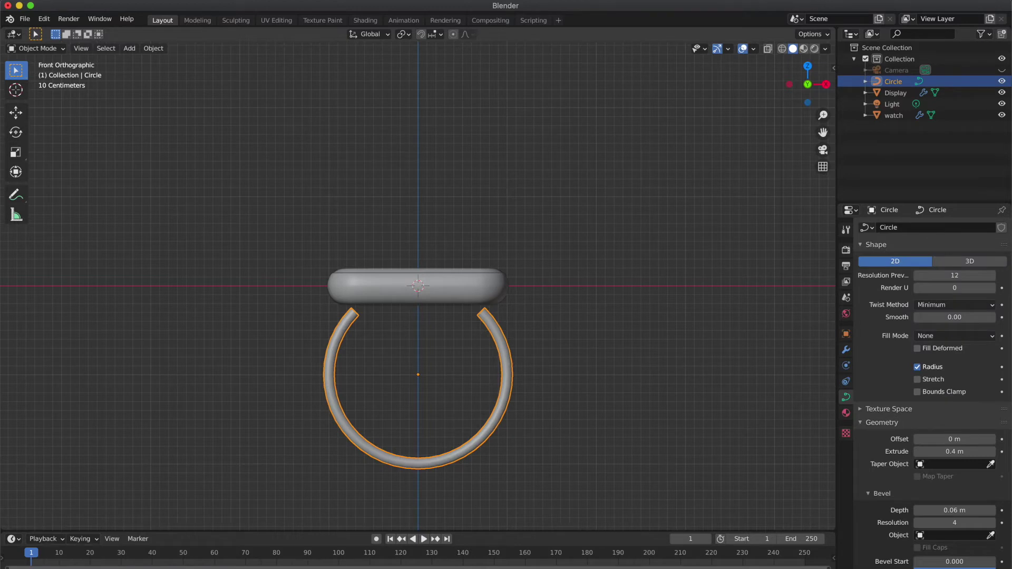
key("s")
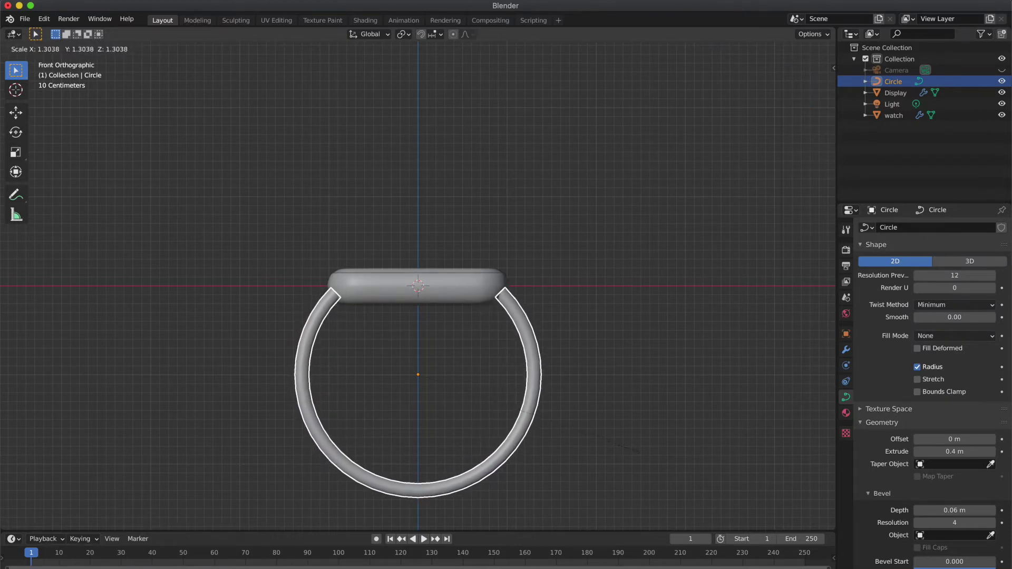
left_click(628, 452)
Raise the band slightly along Z so it sits beneath the watch body
key("g")
key("z")
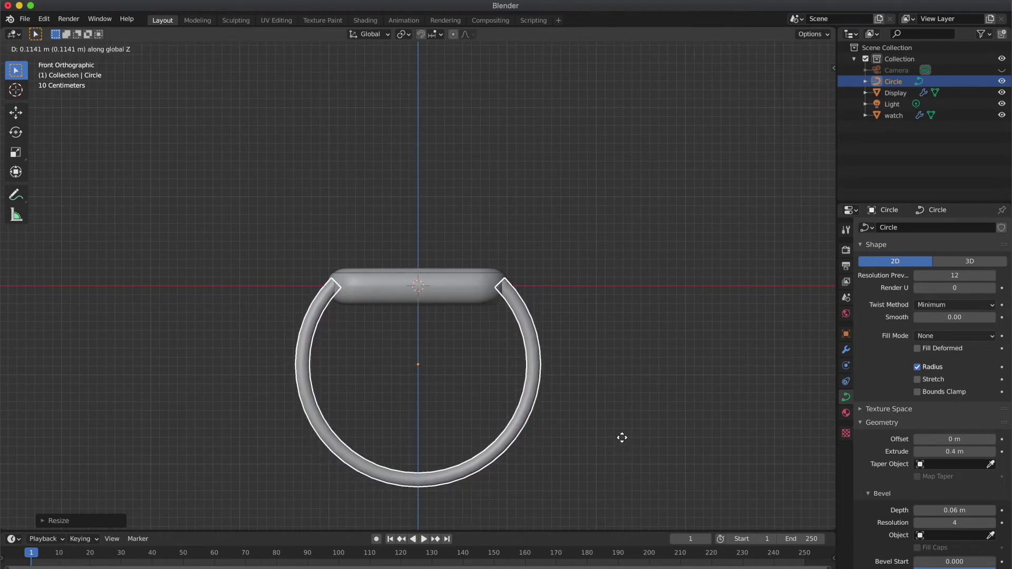
left_click(622, 438)
scroll(622, 438, "right", 10)
scroll(622, 438, "up", 5)
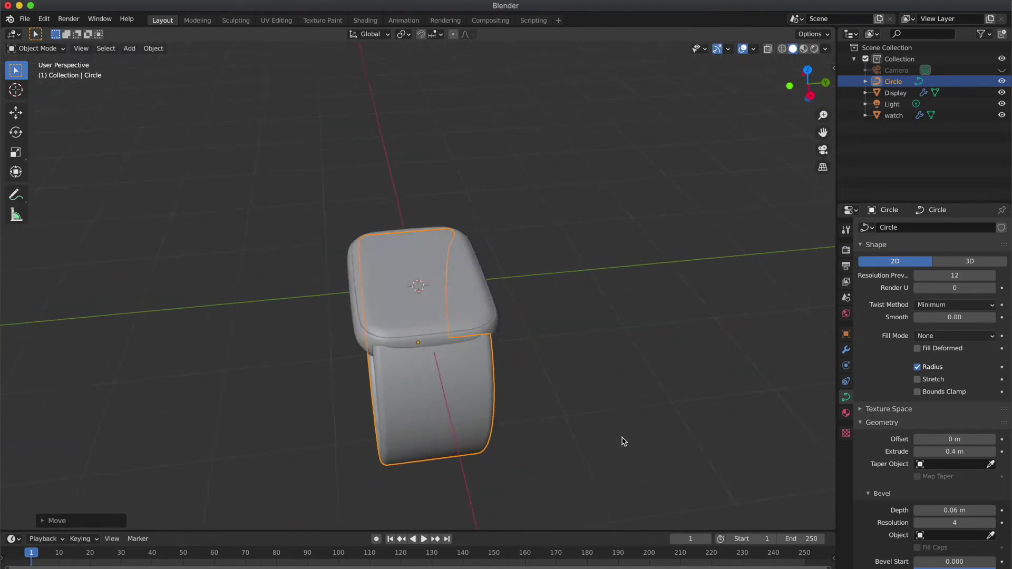
scroll(622, 438, "up", 5)
scroll(622, 439, "left", 8)
scroll(622, 438, "down", 5)
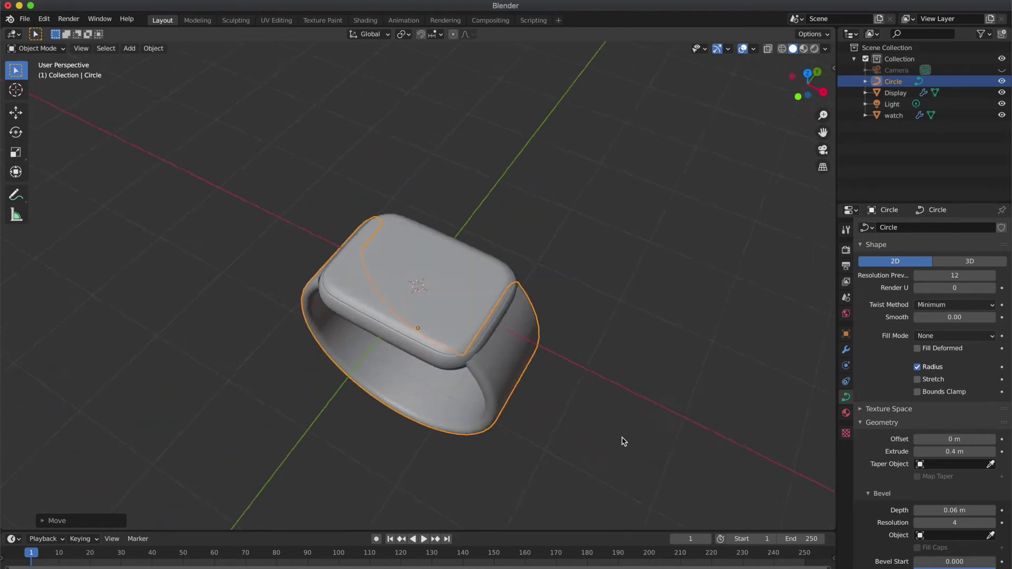
scroll(623, 439, "down", 10)
scroll(622, 438, "left", 5)
scroll(622, 438, "right", 5)
scroll(622, 439, "left", 5)
left_click(622, 438)
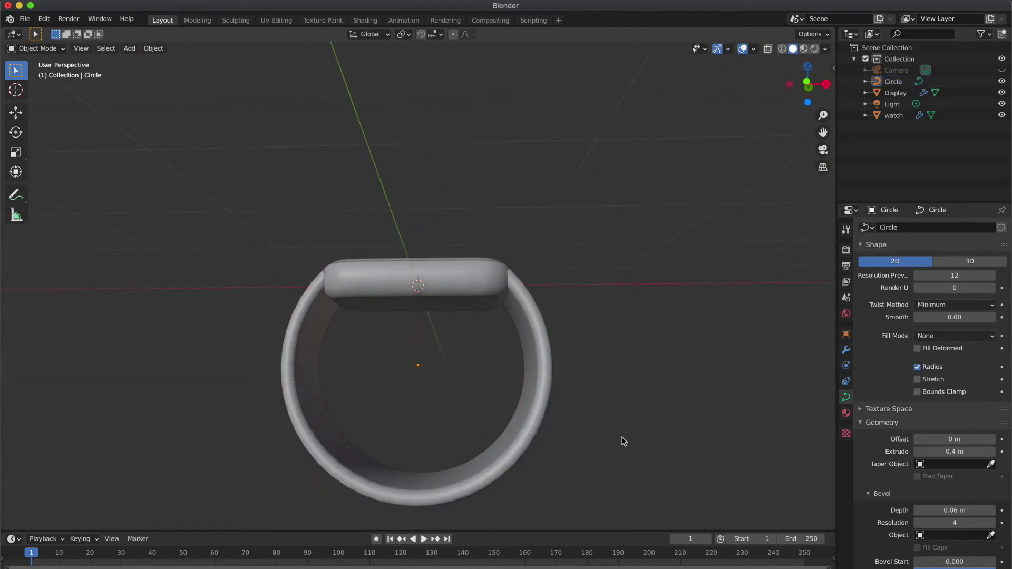
Select the band, screen and watch body together and view through the scene camera
scroll(624, 441, "down", 5)
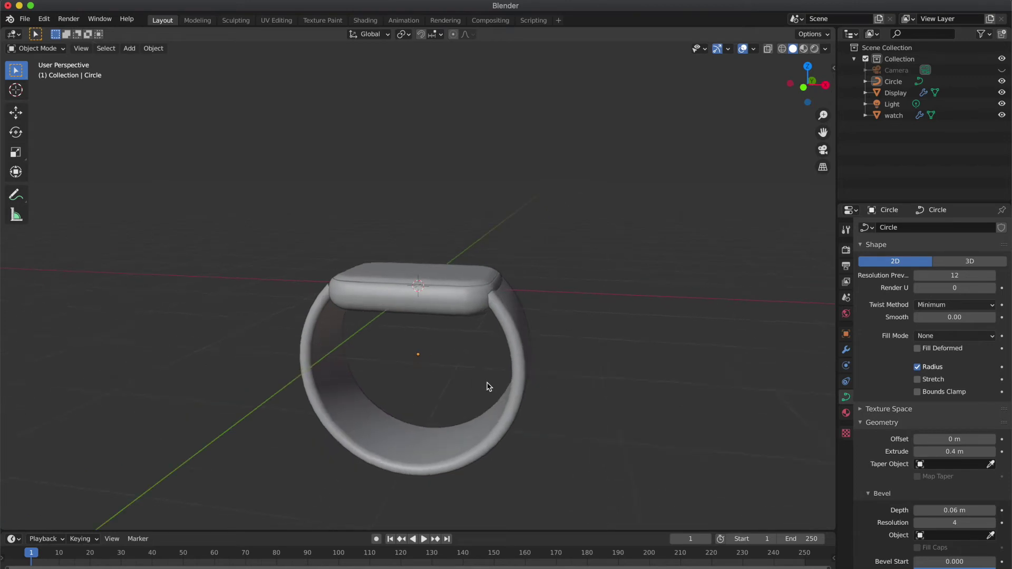
scroll(489, 387, "down", 2)
left_click_drag(298, 232, 584, 511)
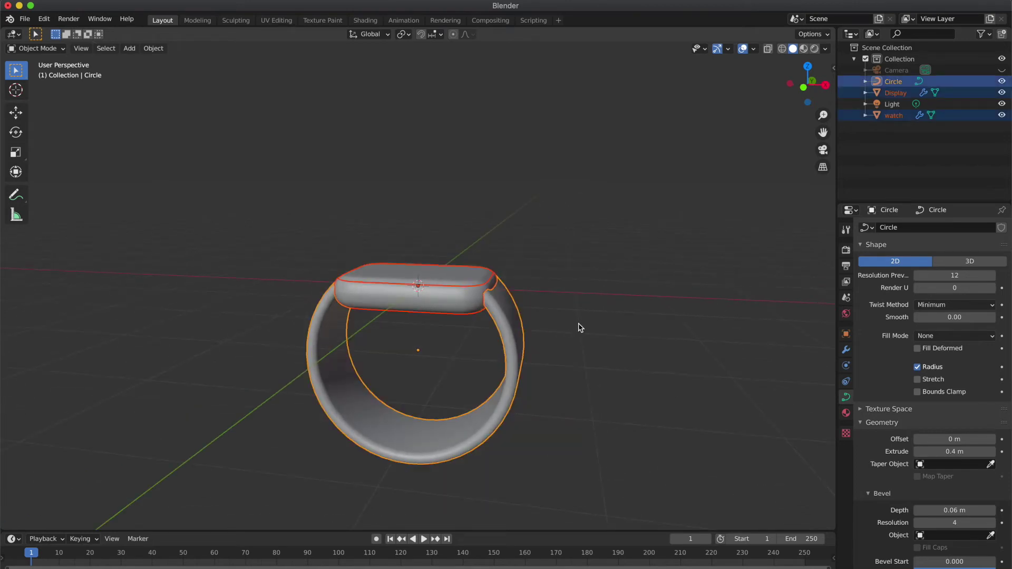
left_click(823, 149)
Set the output Resolution X to 1080 for a square 1080 × 1080 render
left_click(669, 249)
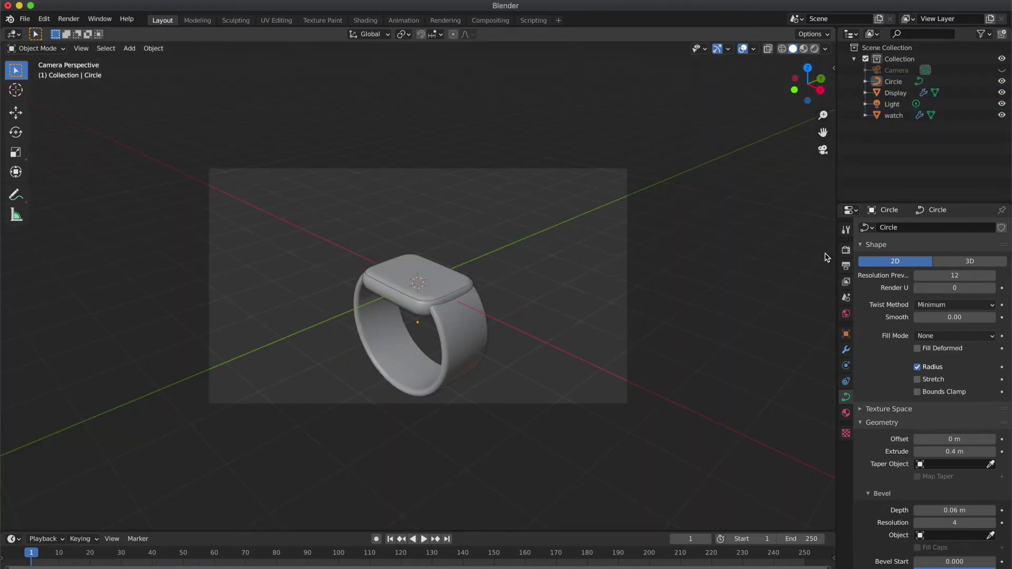
left_click(846, 266)
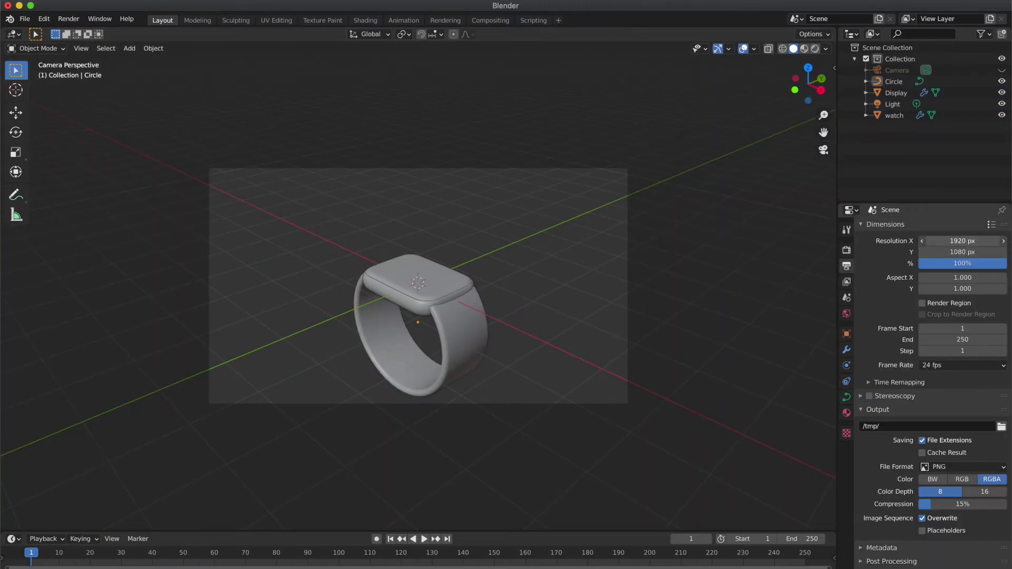
left_click(950, 241)
type("1080")
key("Return")
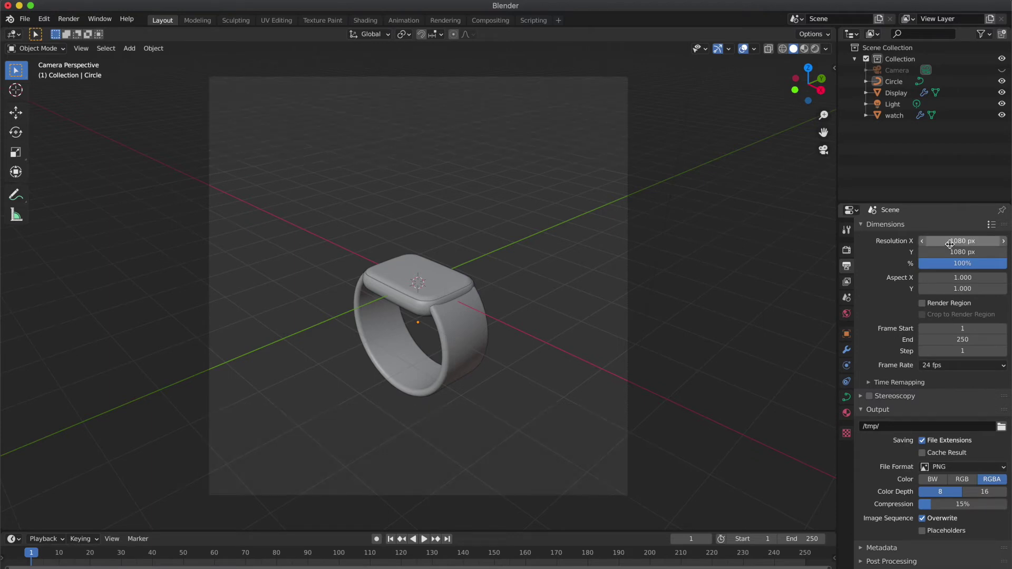
Select and unhide the Camera, and change its type to Orthographic
left_click(908, 73)
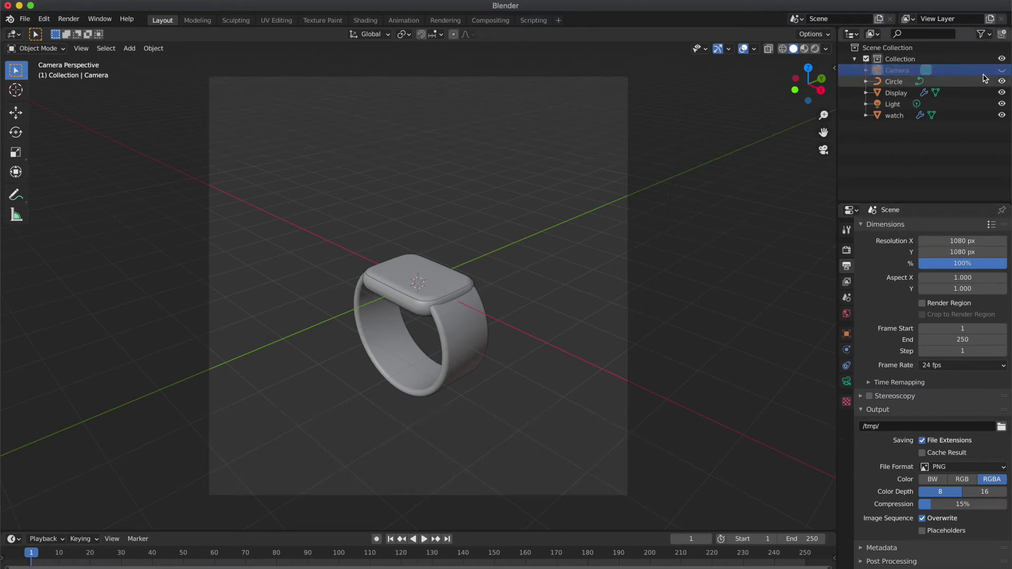
left_click(1002, 70)
left_click(847, 381)
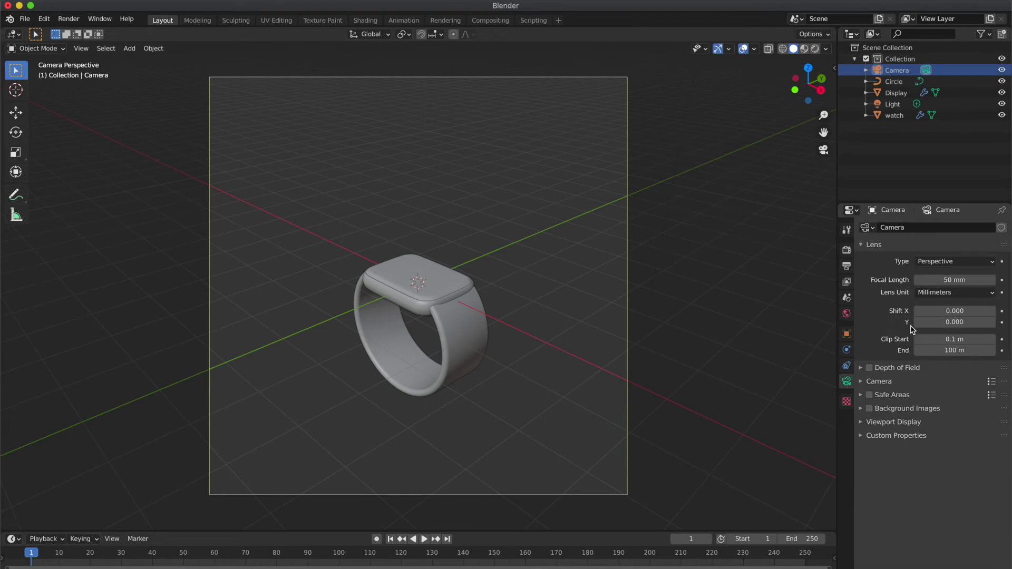
left_click(936, 262)
left_click(945, 288)
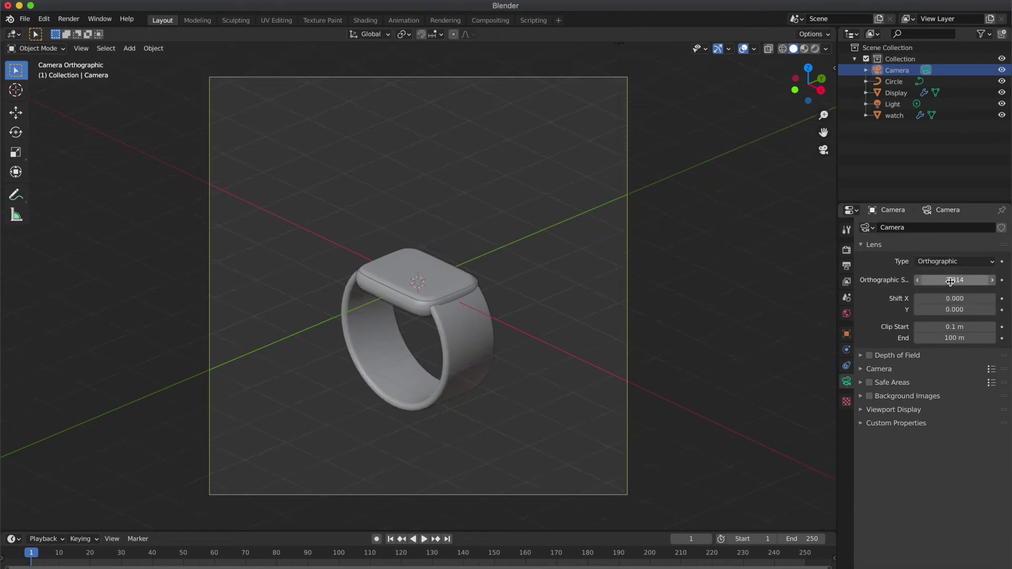
Give the camera an Orthographic Scale of 9 and Shift Y of 0.2
left_click(953, 282)
key("ctrl+a")
type("8")
key("Return")
left_click(953, 282)
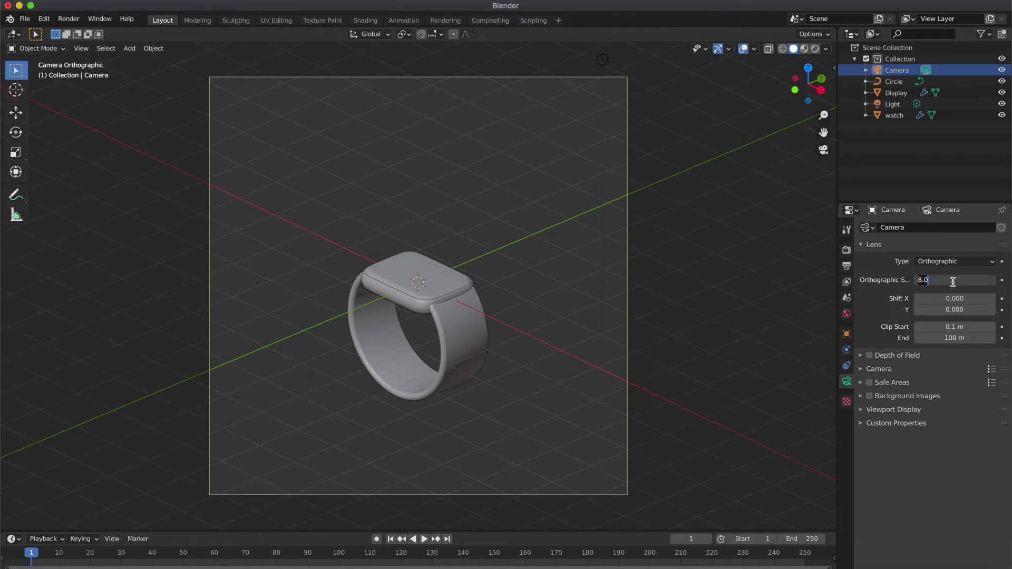
key("ctrl+a")
type("9")
key("Return")
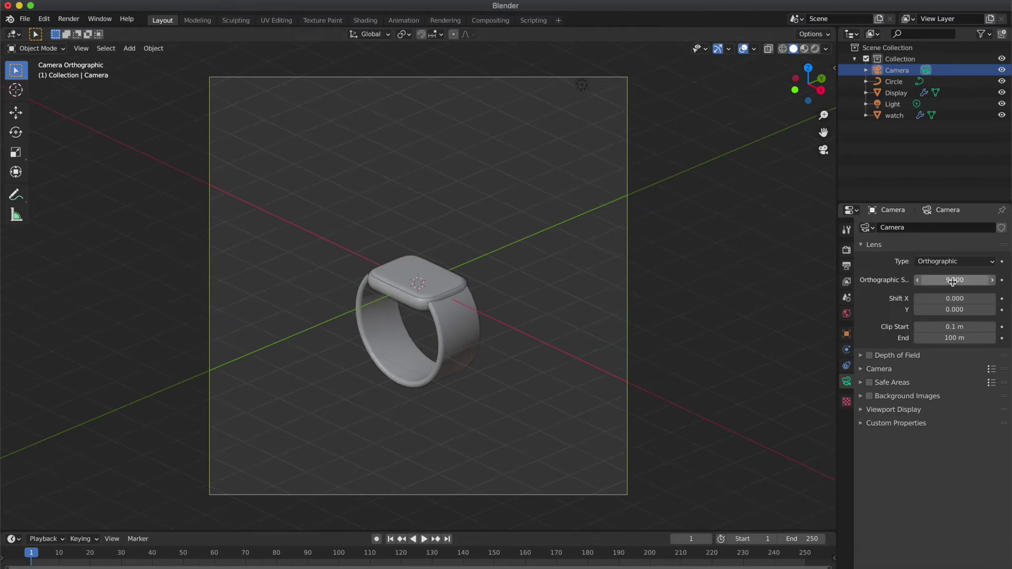
left_click(940, 313)
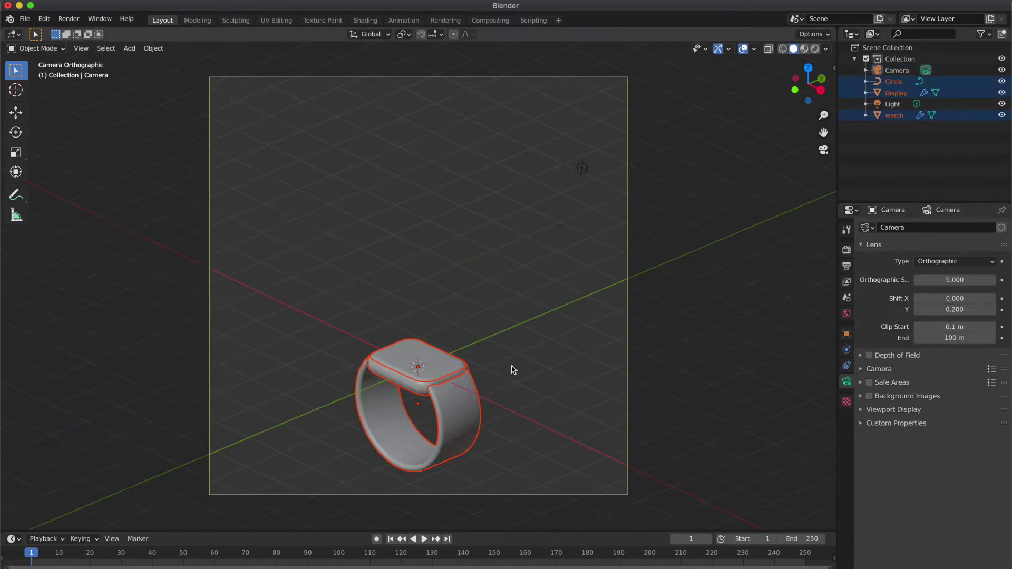
Raise the watch parts along Z and tilt them by rotating about Y
key("g")
key("z")
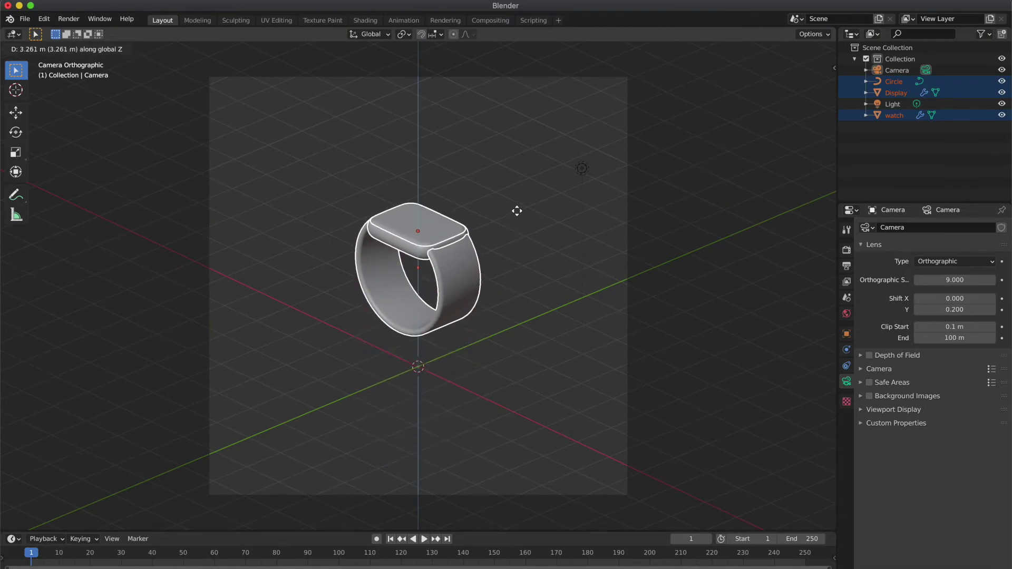
left_click(516, 211)
key("r")
key("y")
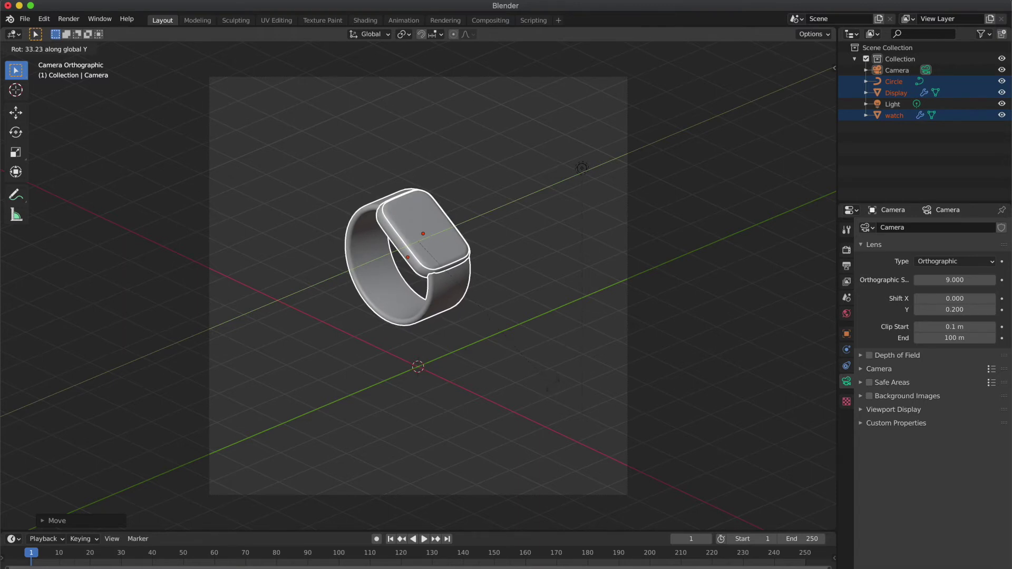
left_click(553, 390)
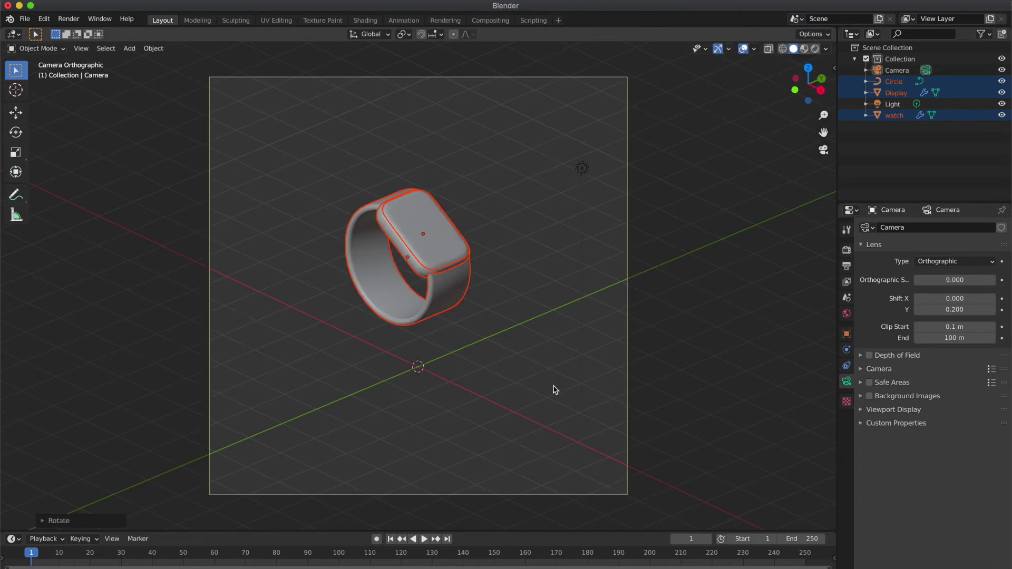
Nudge the watch parts twice into their final place within the camera frame
key("g")
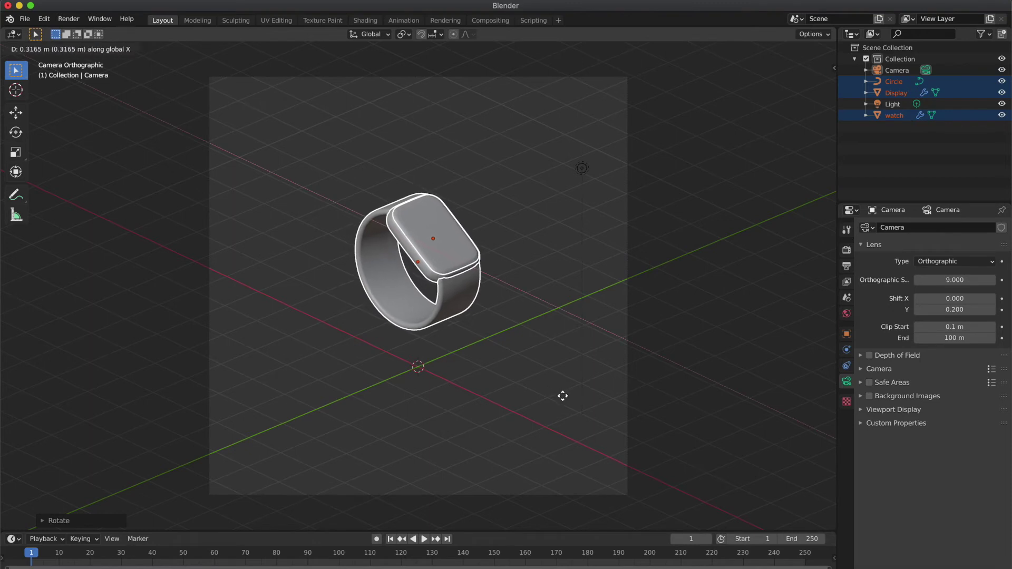
left_click(562, 401)
key("g")
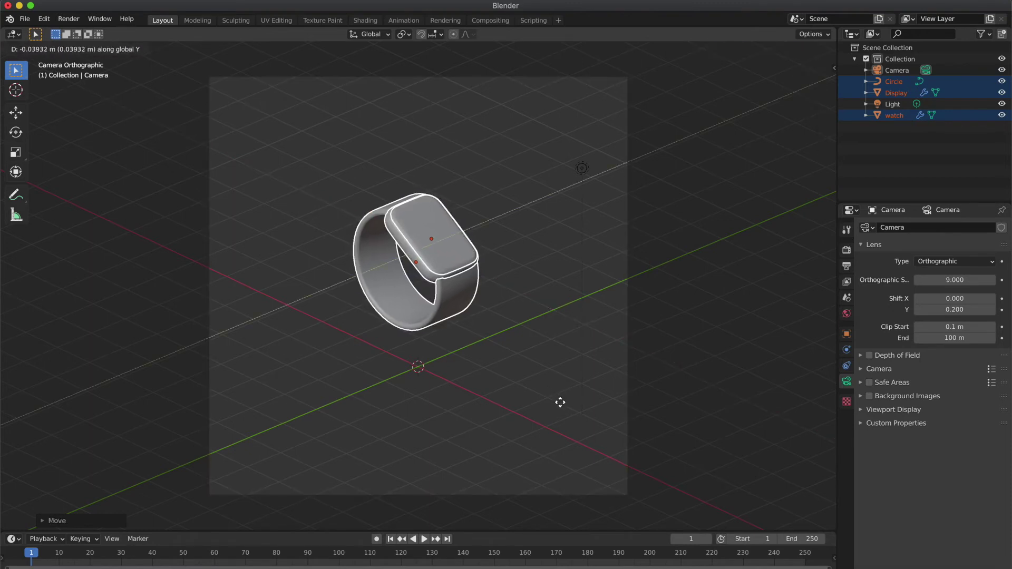
left_click(561, 406)
left_click(525, 297)
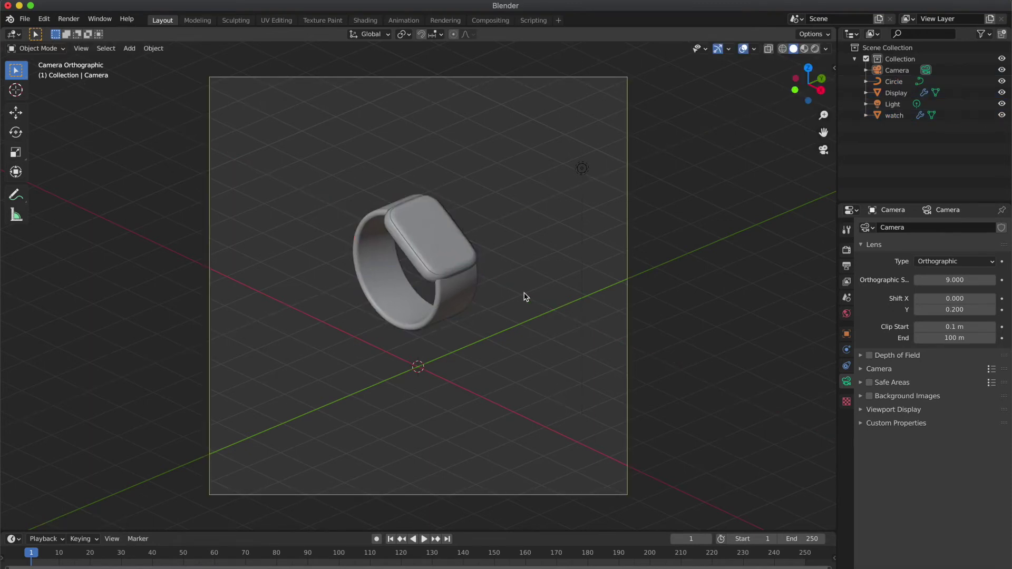
left_click(422, 272)
Create a new material on the watch body named 'Watch'
left_click(847, 428)
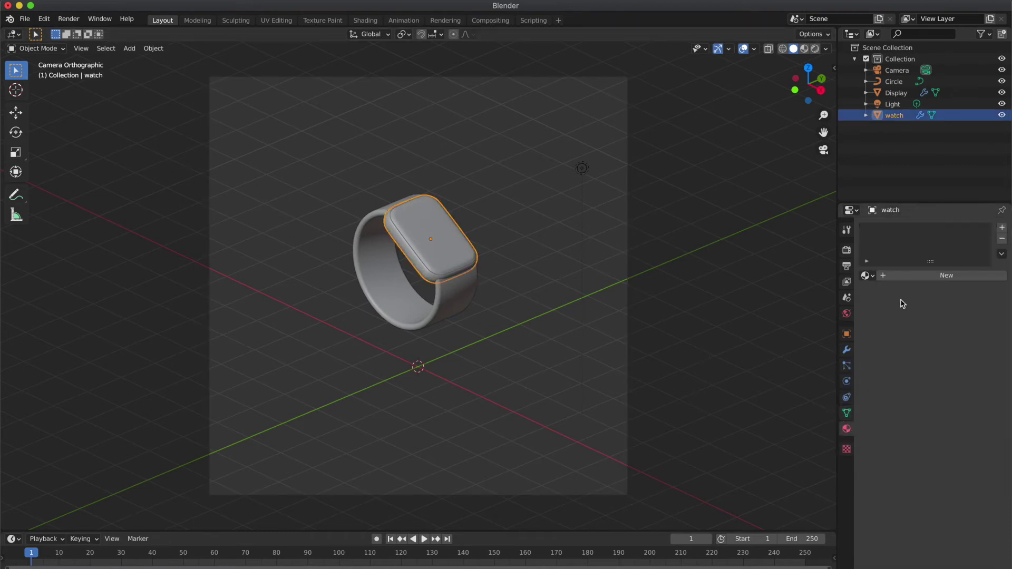
left_click(900, 279)
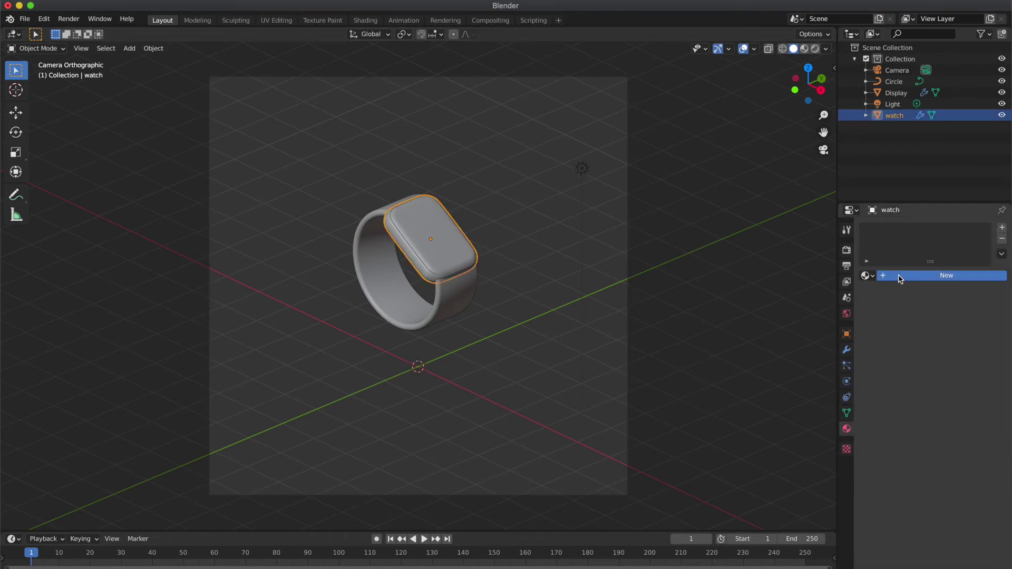
double_click(893, 231)
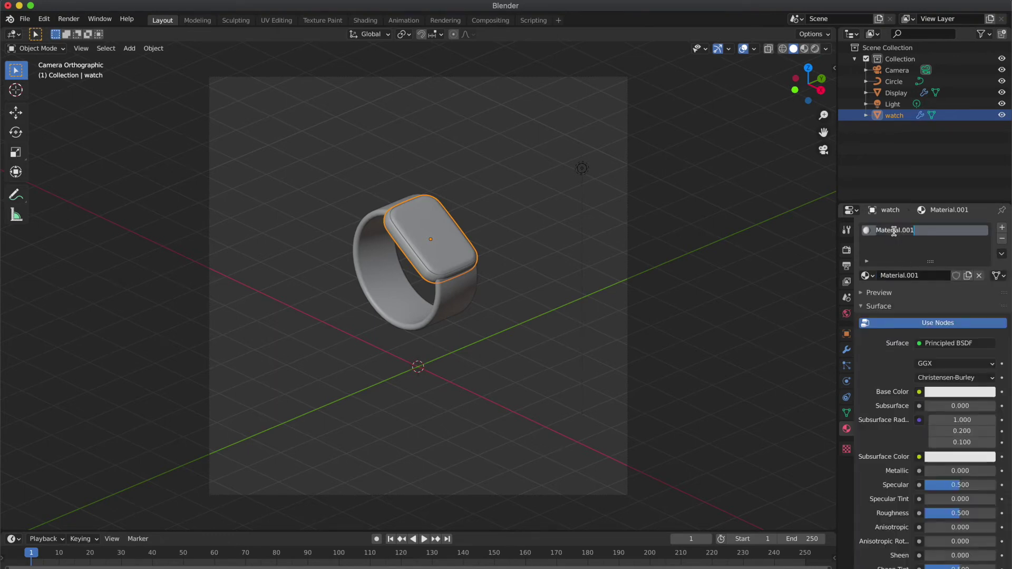
type("Watch")
key("Return")
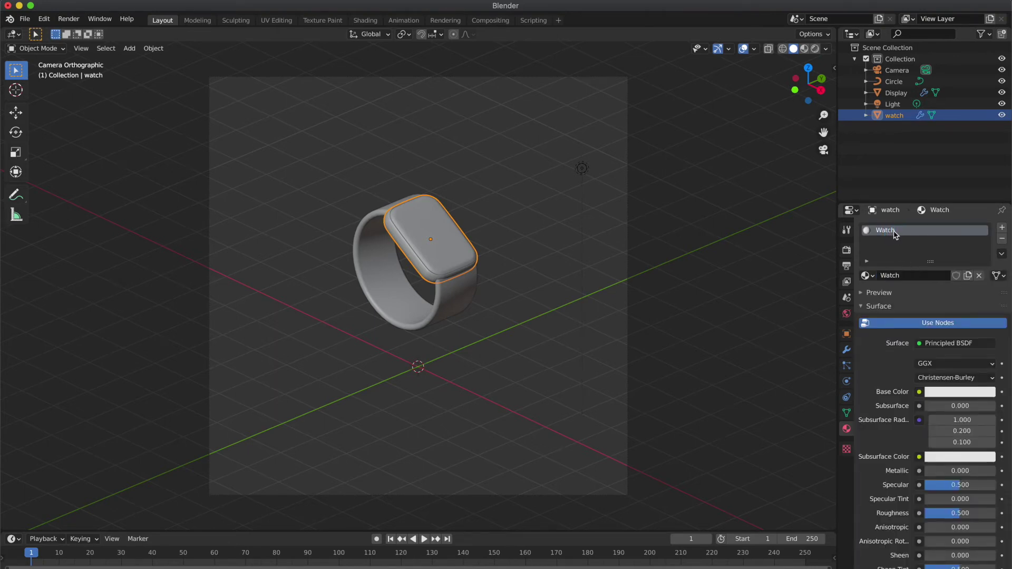
Set the Watch material's base colour to black and its roughness to 0.7
left_click(954, 395)
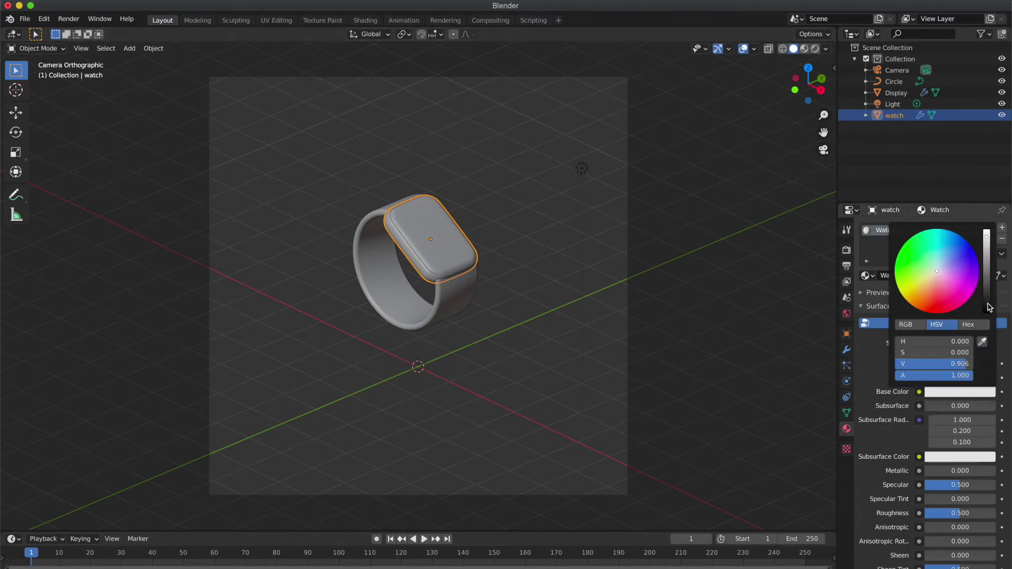
left_click(987, 308)
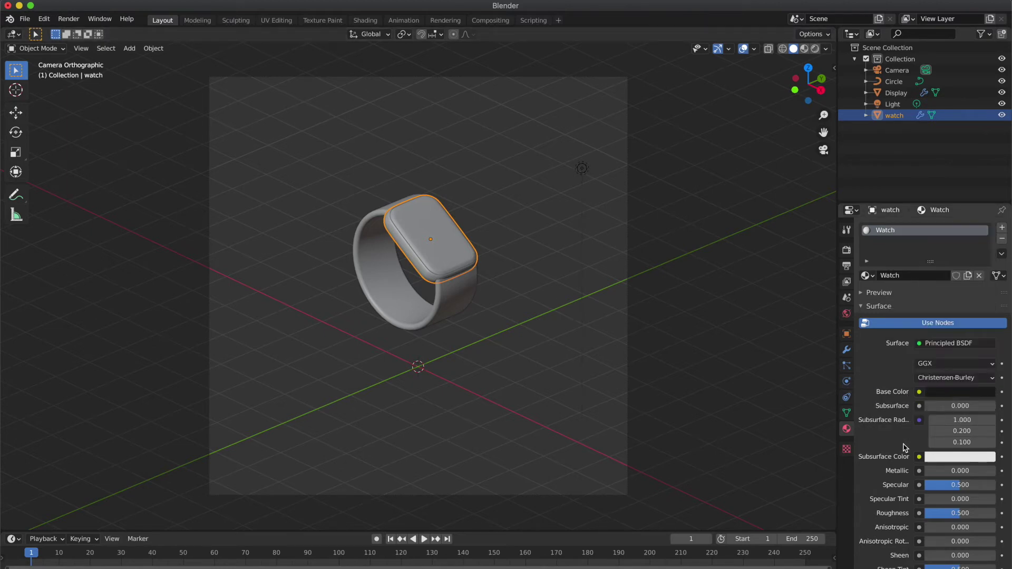
left_click(963, 513)
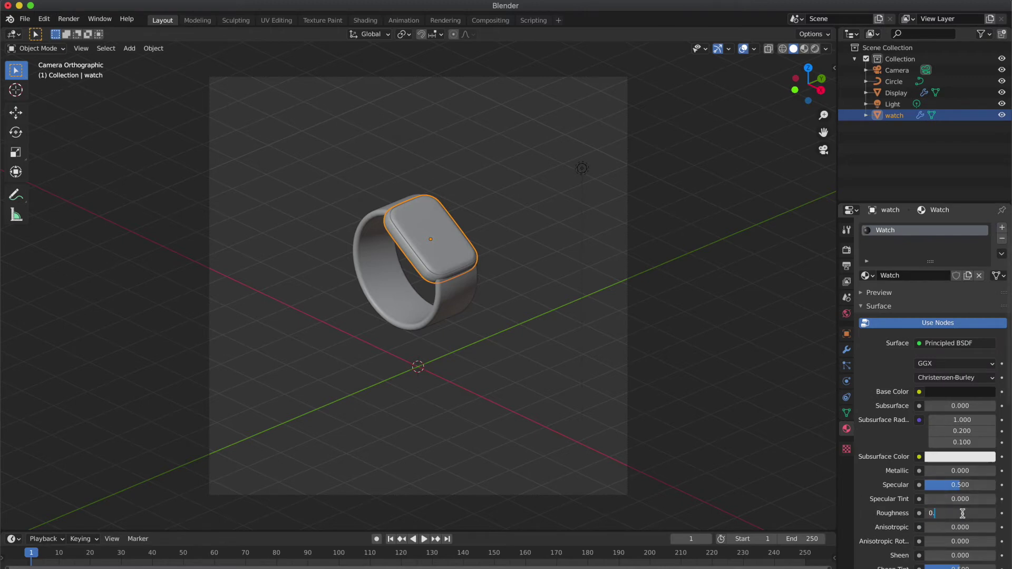
type("0.7")
key("Return")
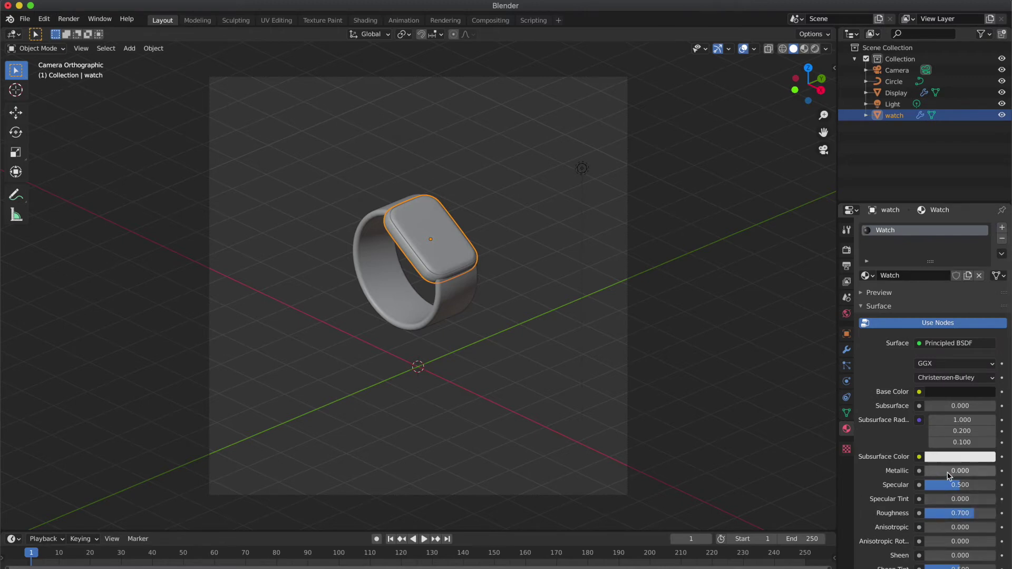
Select the display and give it a new material named 'Display'
left_click(450, 253)
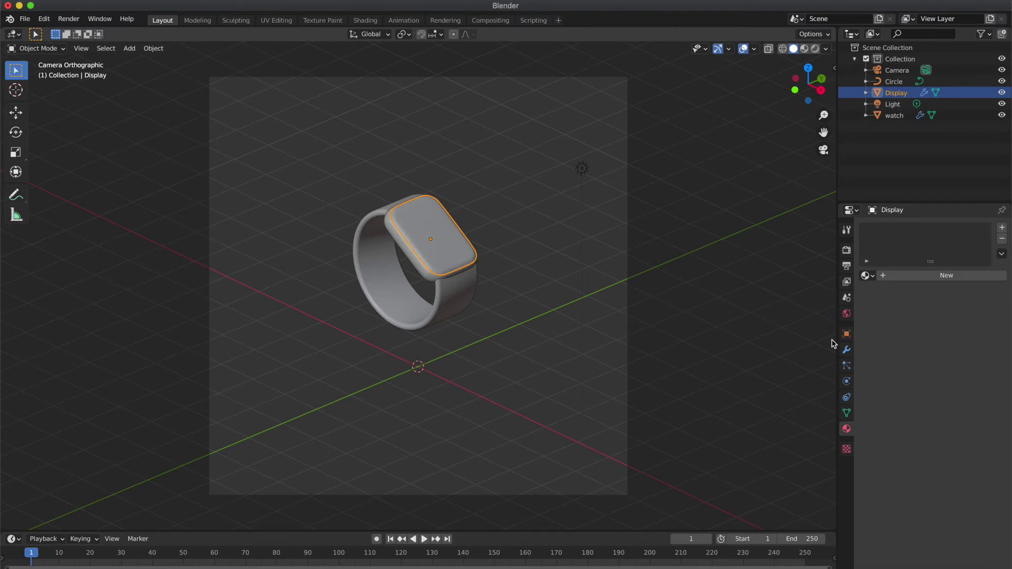
left_click(940, 286)
double_click(900, 233)
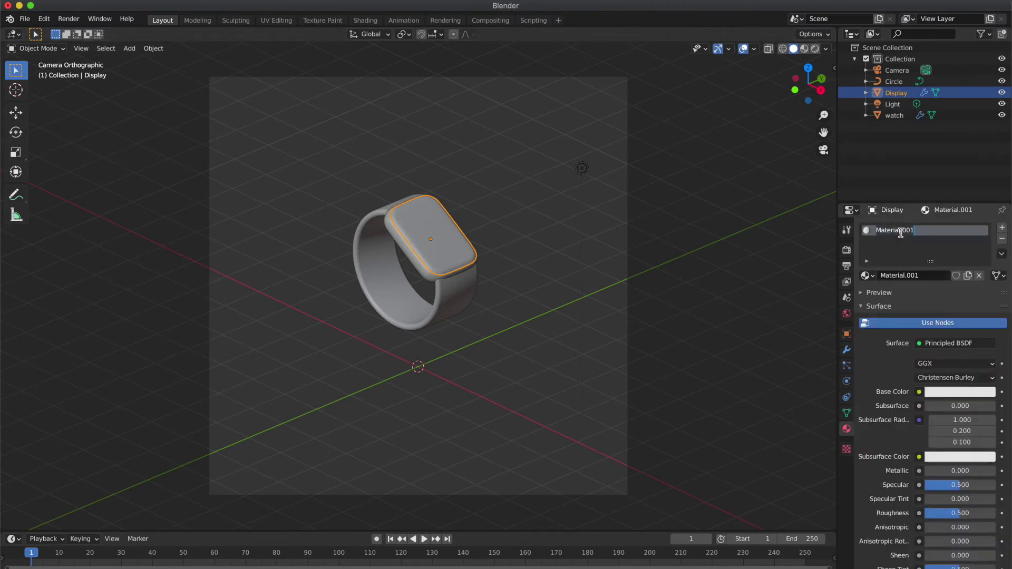
type("Display")
key("Return")
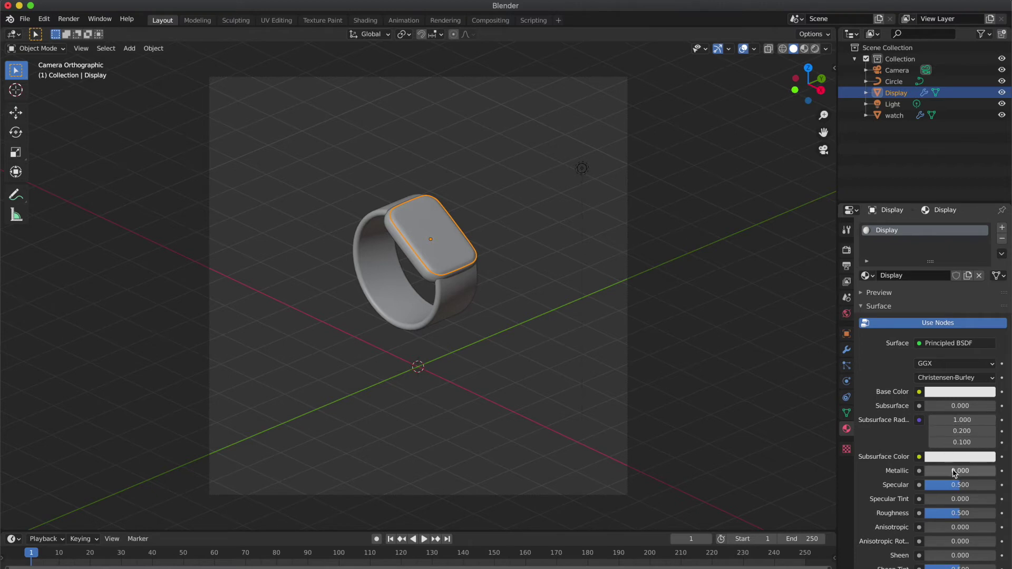
Set the Display material's roughness to 0 and its base colour to black
left_click_drag(960, 513, 926, 513)
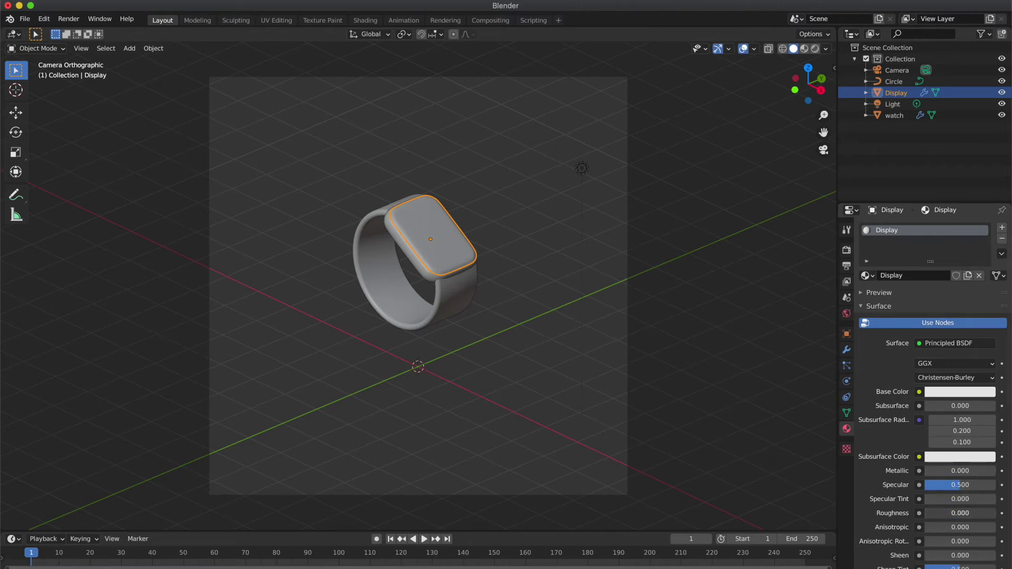
left_click(959, 392)
left_click_drag(987, 299, 988, 315)
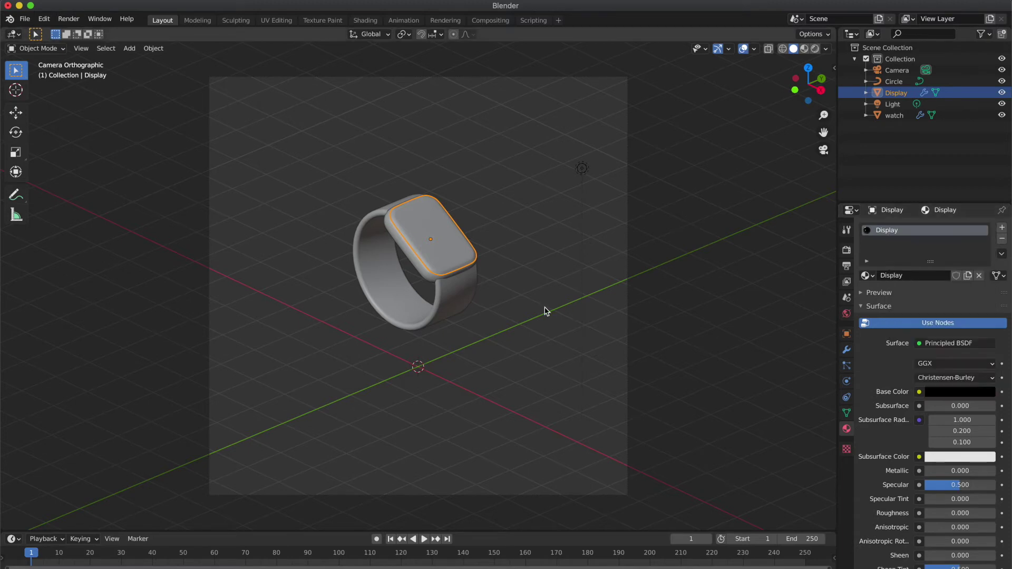
left_click(520, 288)
left_click(465, 292)
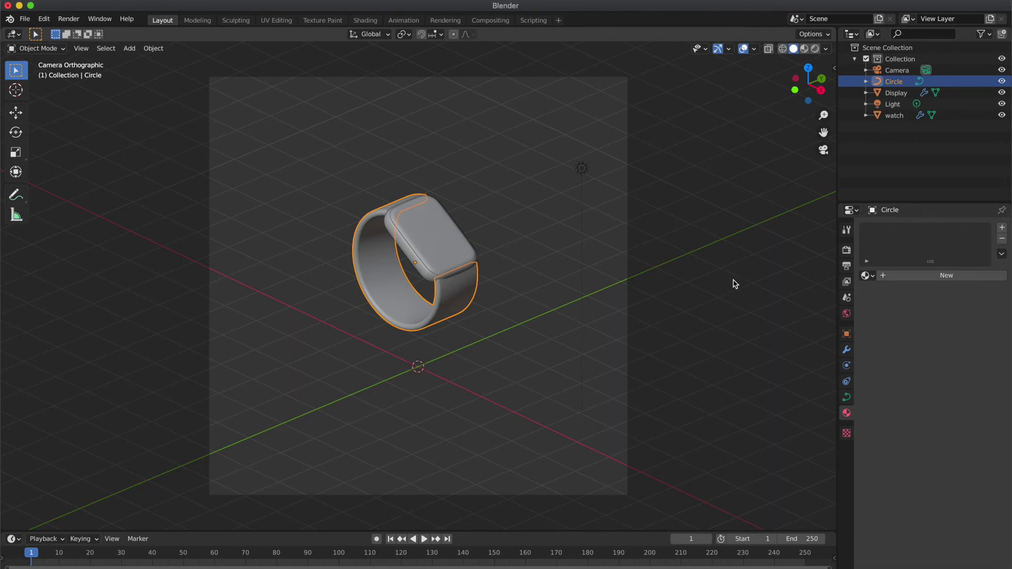
Create a new material for the strap named 'Strap'
left_click(921, 276)
double_click(904, 230)
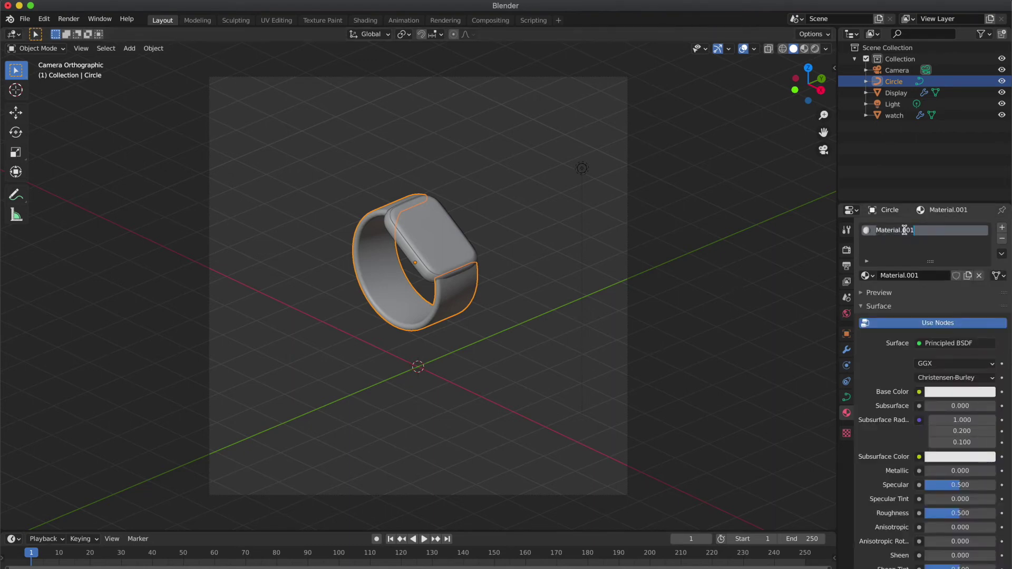
type("Strap")
key("Return")
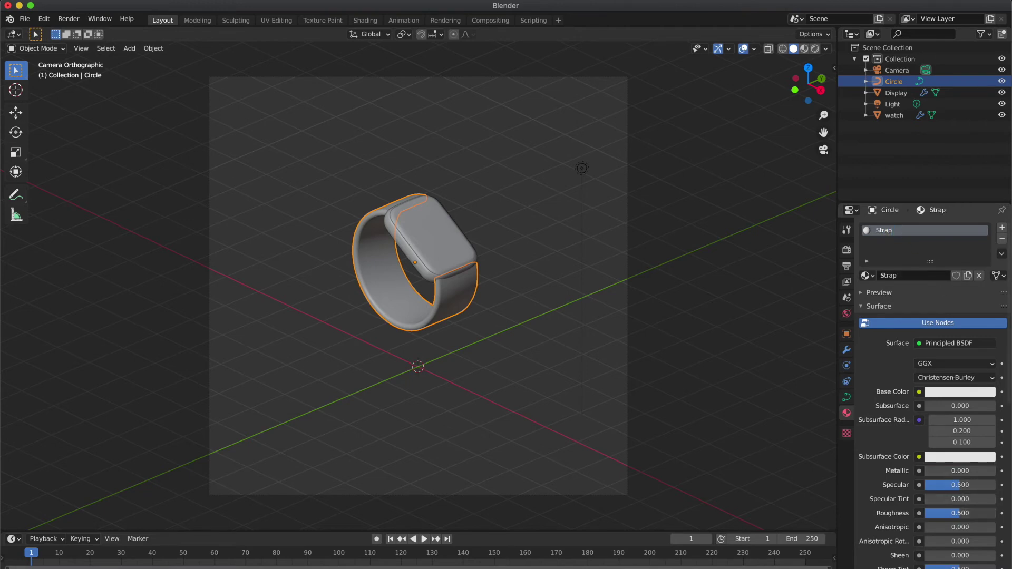
Raise the Strap roughness to 1.0 and grey its base colour to about 0.79 value
left_click_drag(949, 513, 998, 516)
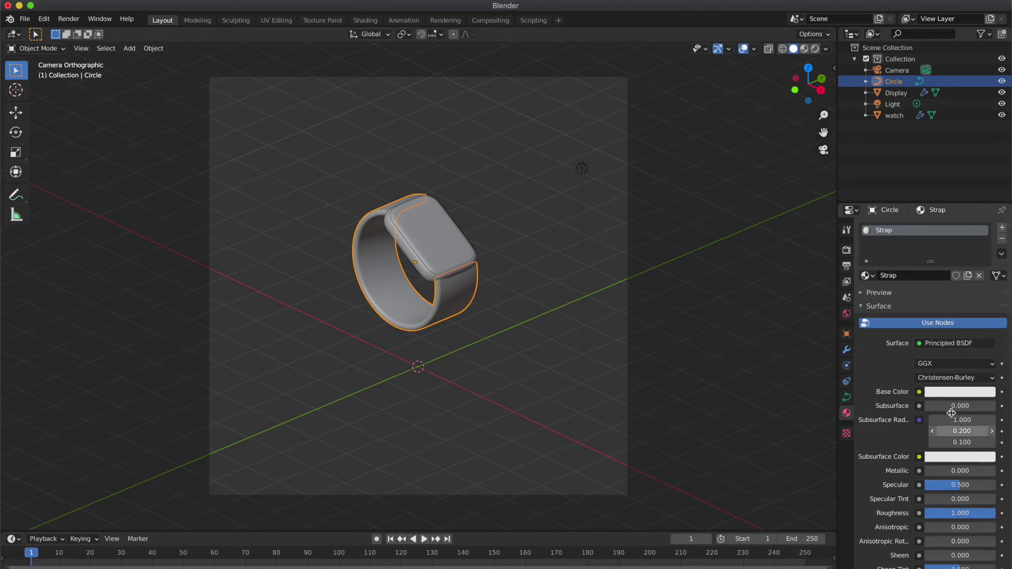
left_click(954, 393)
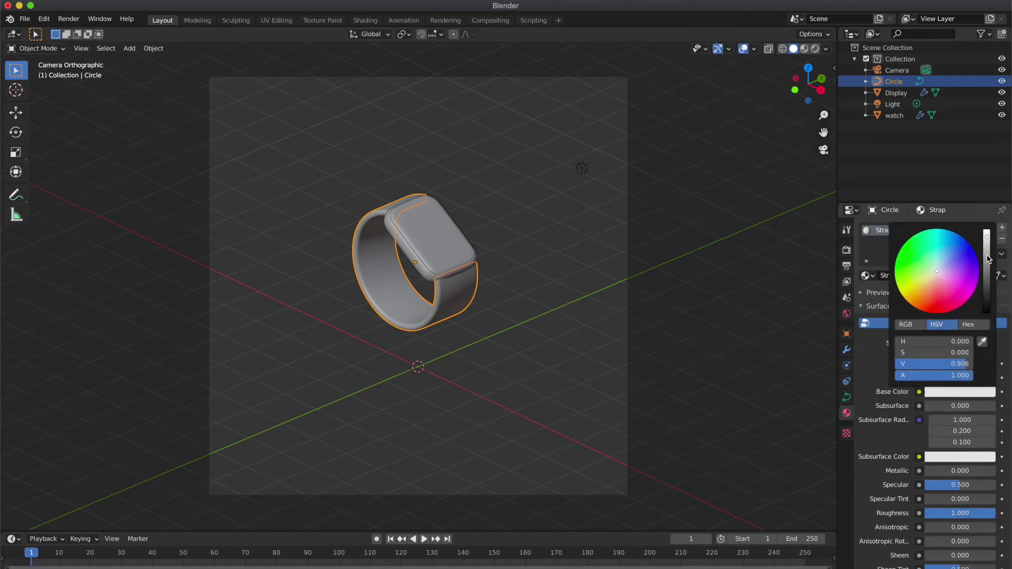
left_click_drag(990, 259, 986, 248)
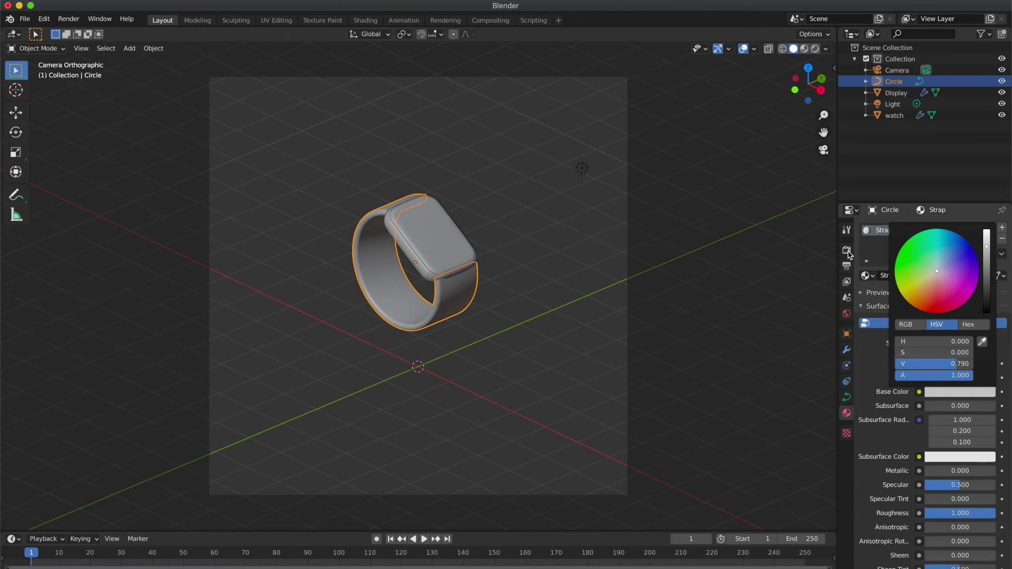
left_click(757, 232)
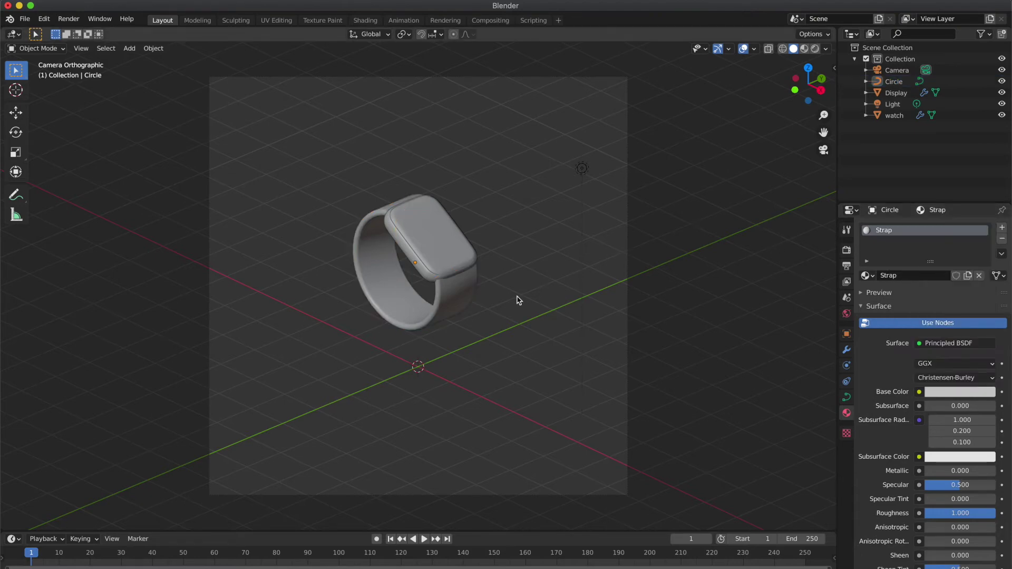
scroll(519, 301, "down", 4)
key("shift+a")
Add a plane mesh and scale it up about 18× as a floor under the watch
mouse_move(518, 294)
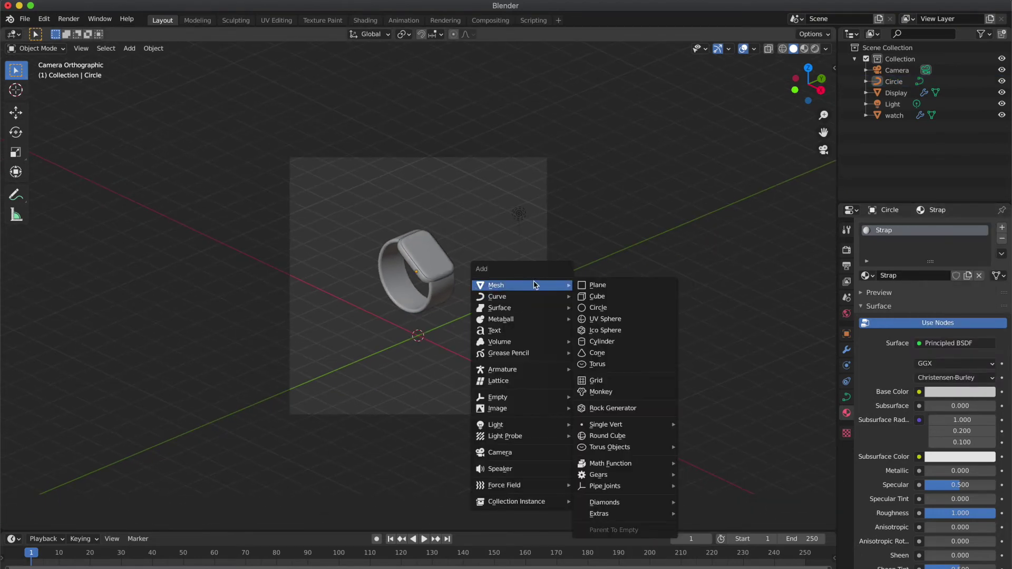
left_click(605, 285)
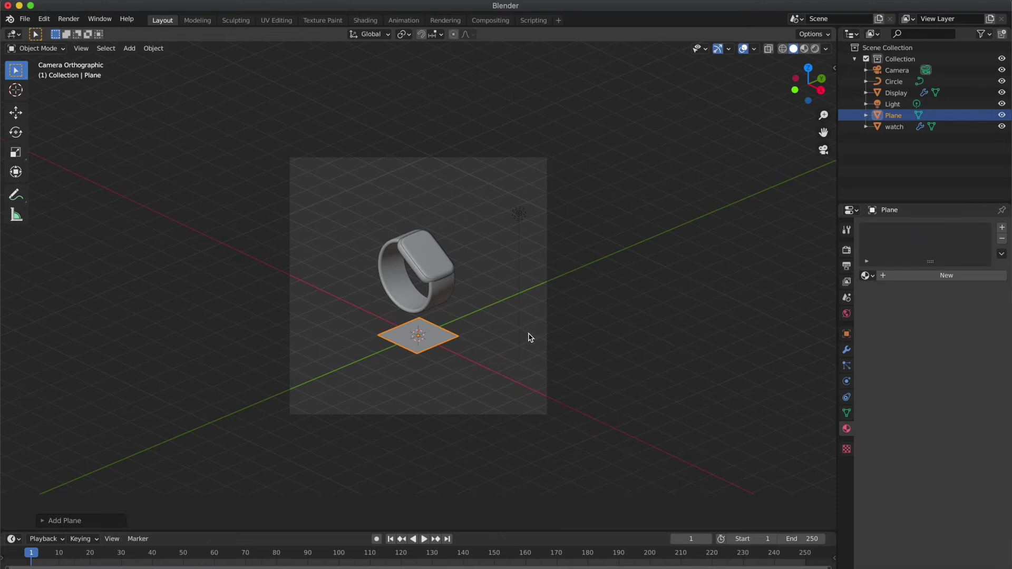
key("s")
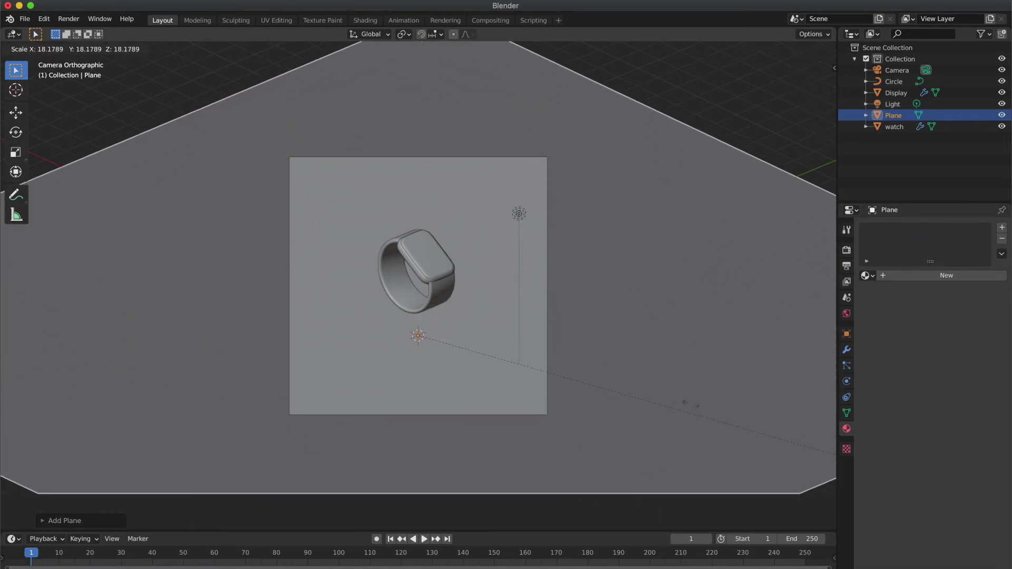
left_click(751, 422)
left_click(713, 79)
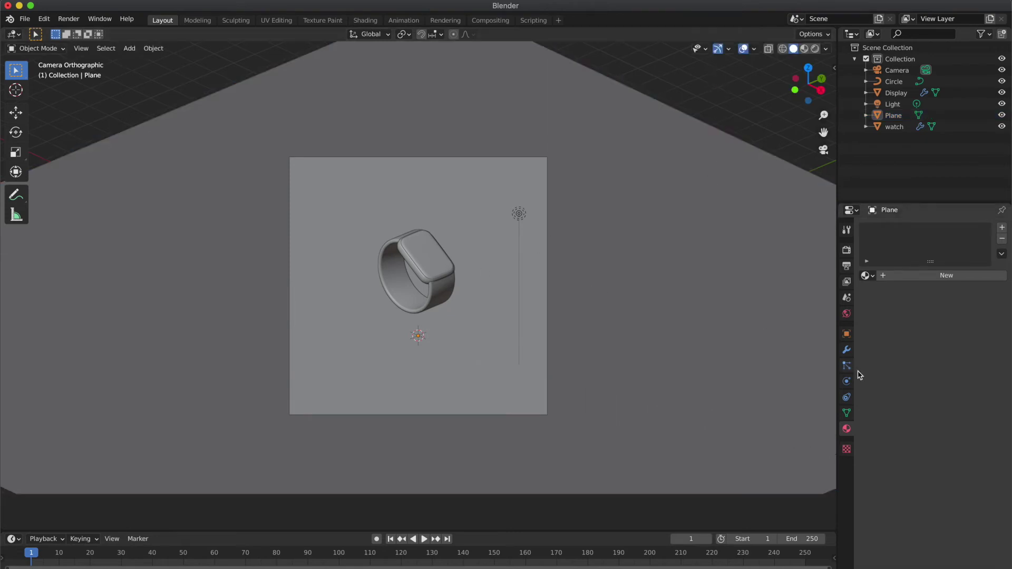
Raise the camera's Shift Y to 0.24 so the watch sits lower in frame
left_click(896, 70)
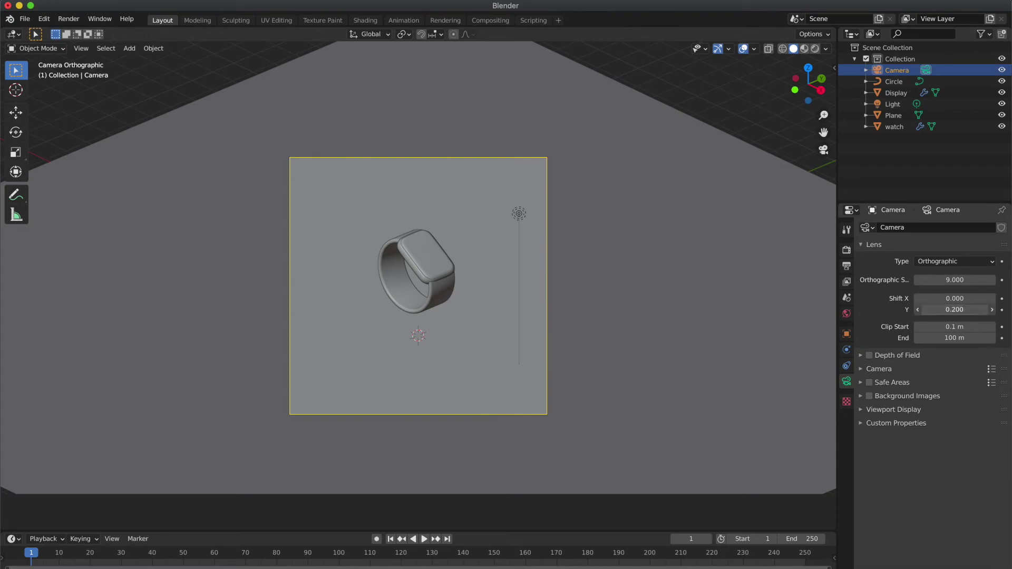
left_click_drag(954, 310, 967, 309)
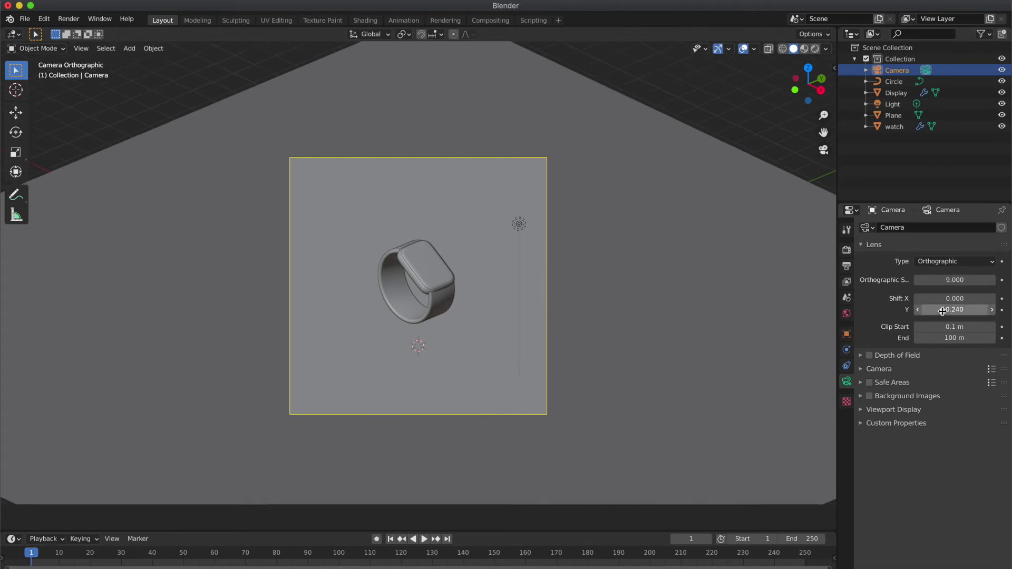
left_click(720, 126)
left_click(894, 114)
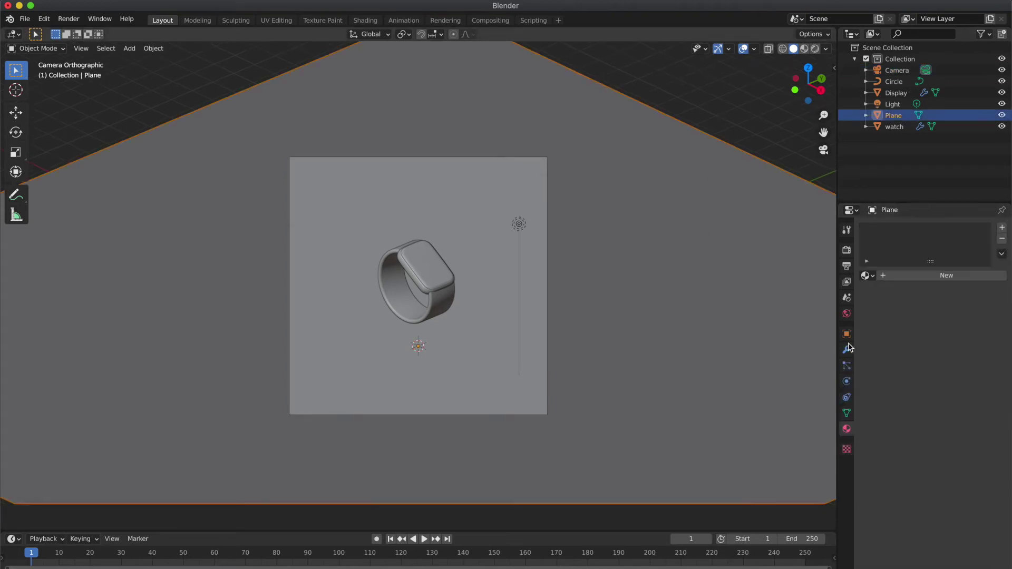
Add a new material to the ground plane and rename Material.001 to 'Plane'
left_click(923, 275)
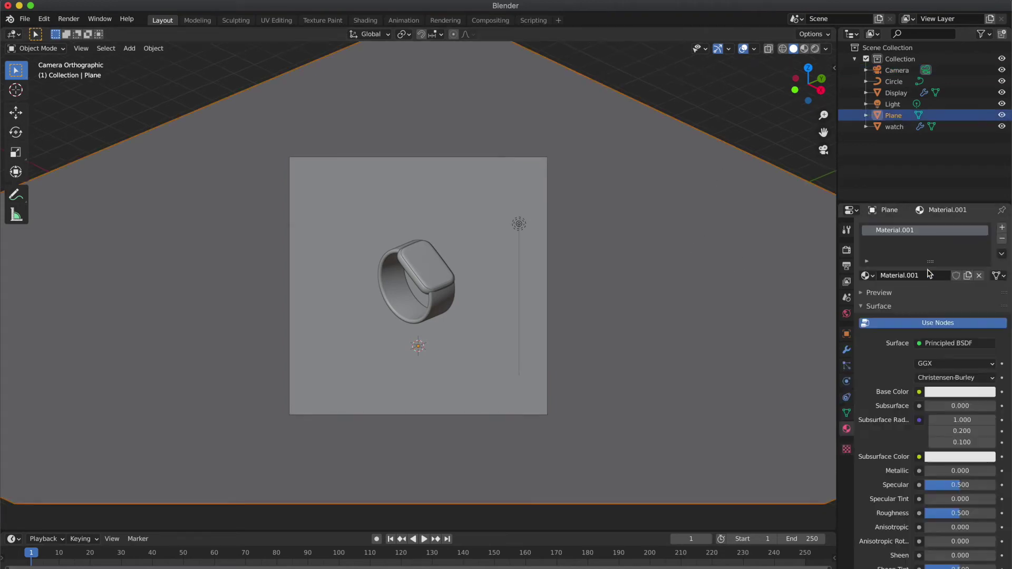
double_click(912, 230)
type("Plane")
key("Return")
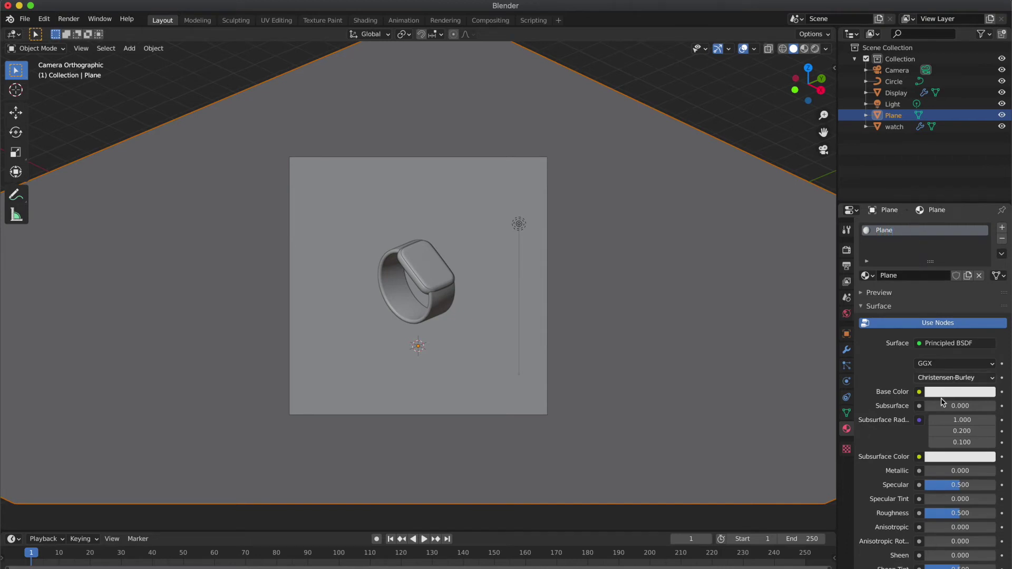
Switch the viewport to Rendered shading and raise the light straight up along Z
left_click(815, 49)
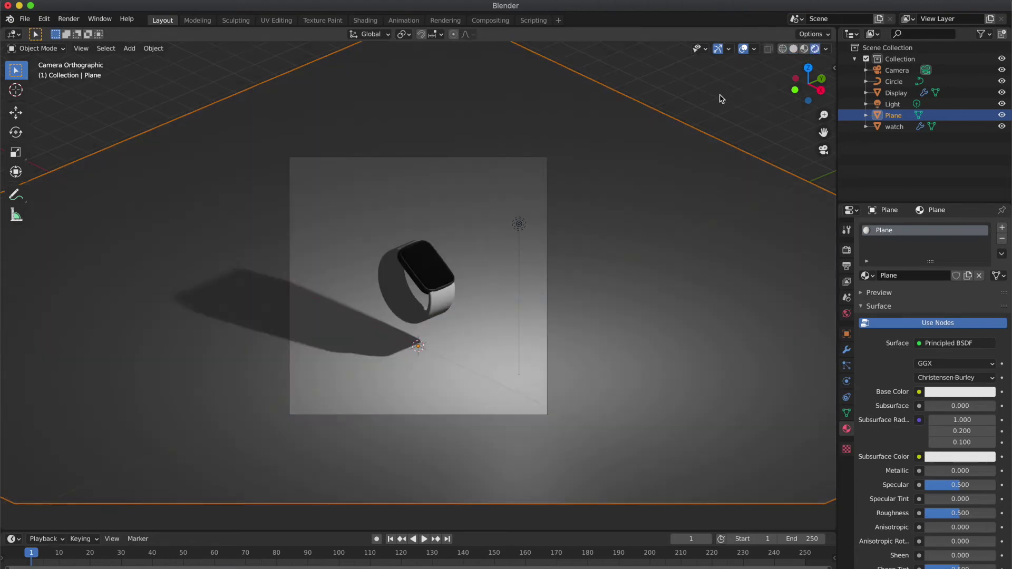
left_click(519, 225)
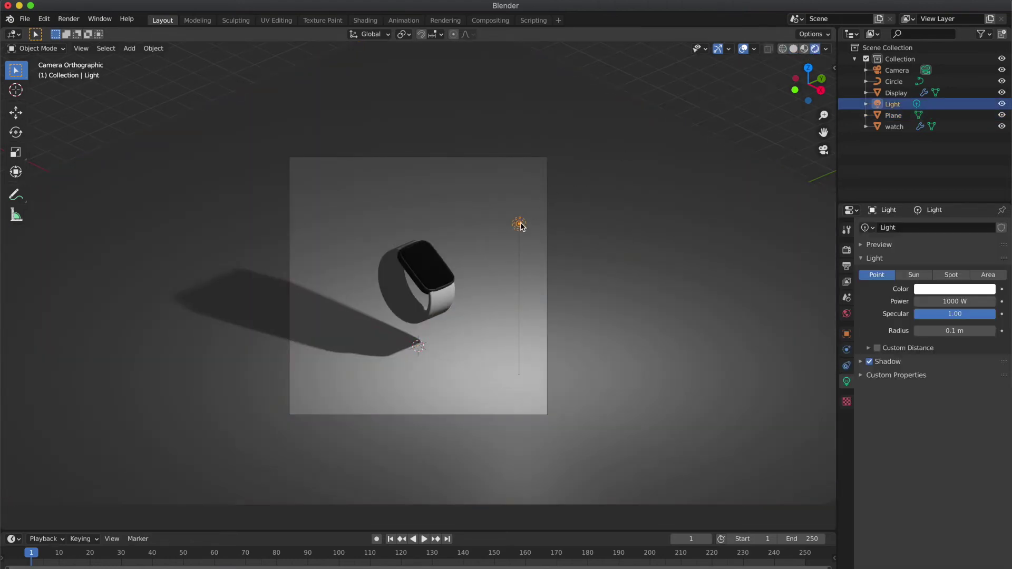
key("g")
key("z")
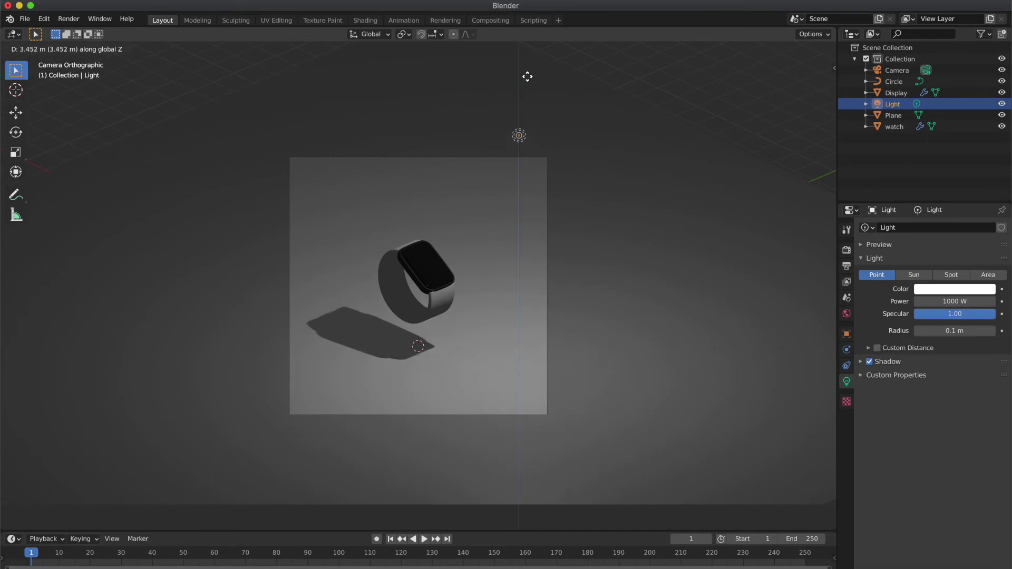
left_click(529, 79)
Set the ground plane's Base Color to a deep red
left_click(620, 239)
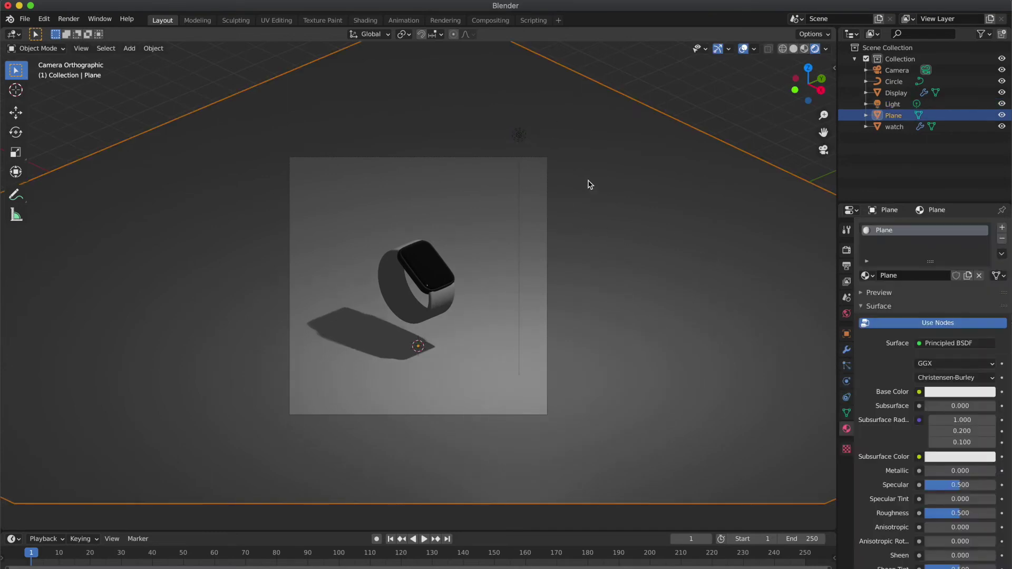
left_click(954, 392)
left_click(934, 301)
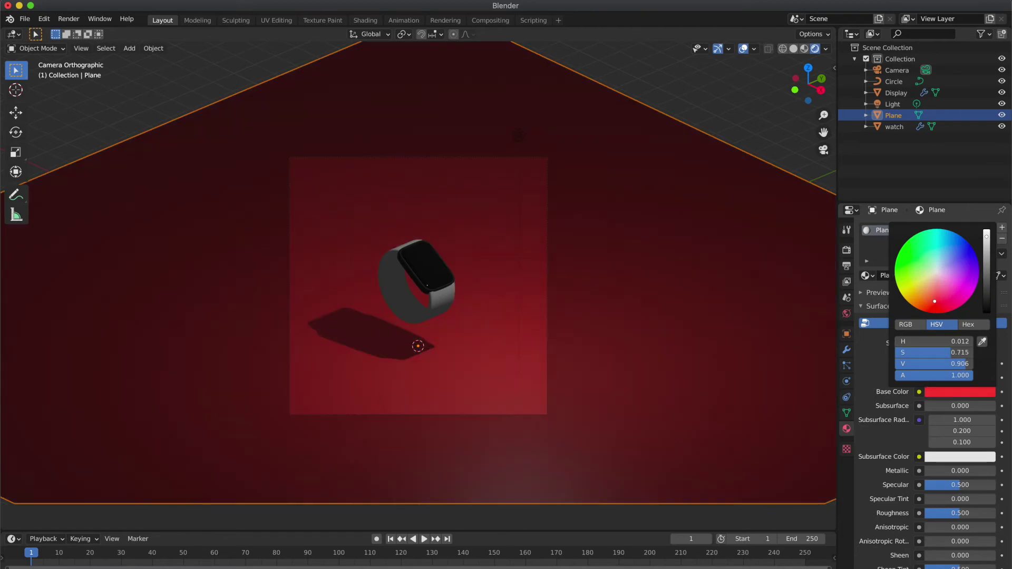
left_click_drag(935, 301, 936, 302)
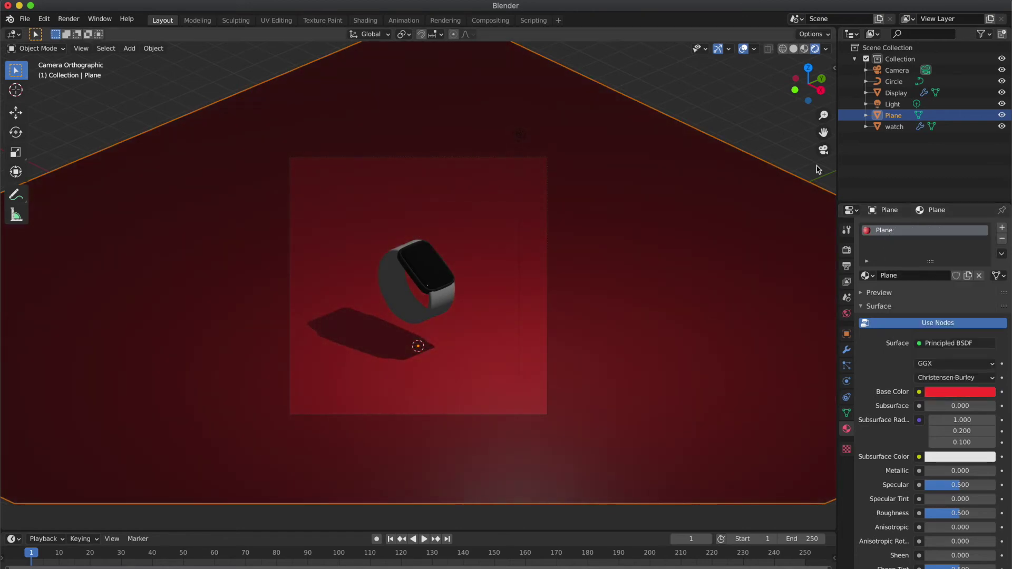
left_click(769, 139)
Change the point light's Power from 1000 W to 6000 W
left_click(519, 137)
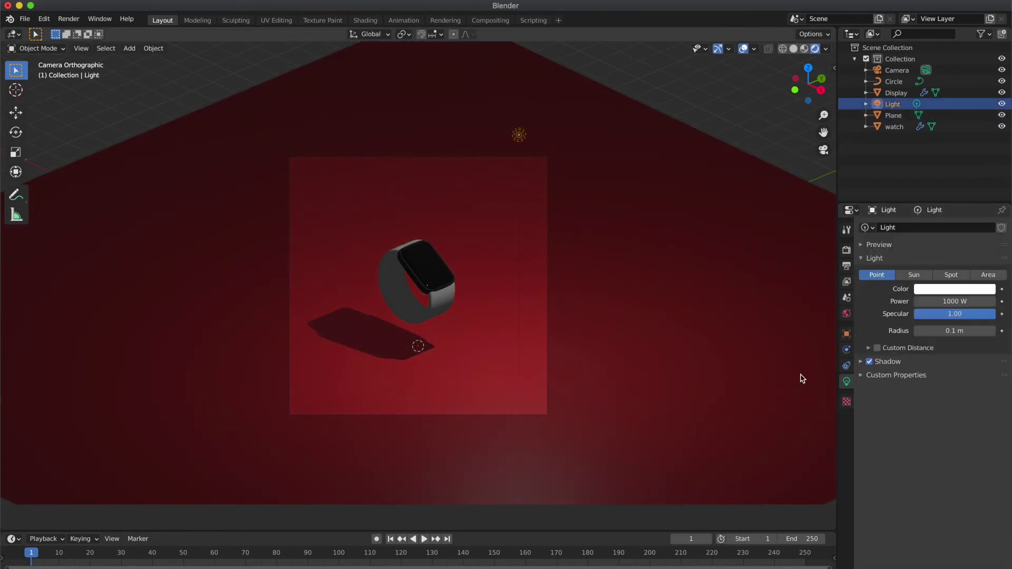
left_click(938, 301)
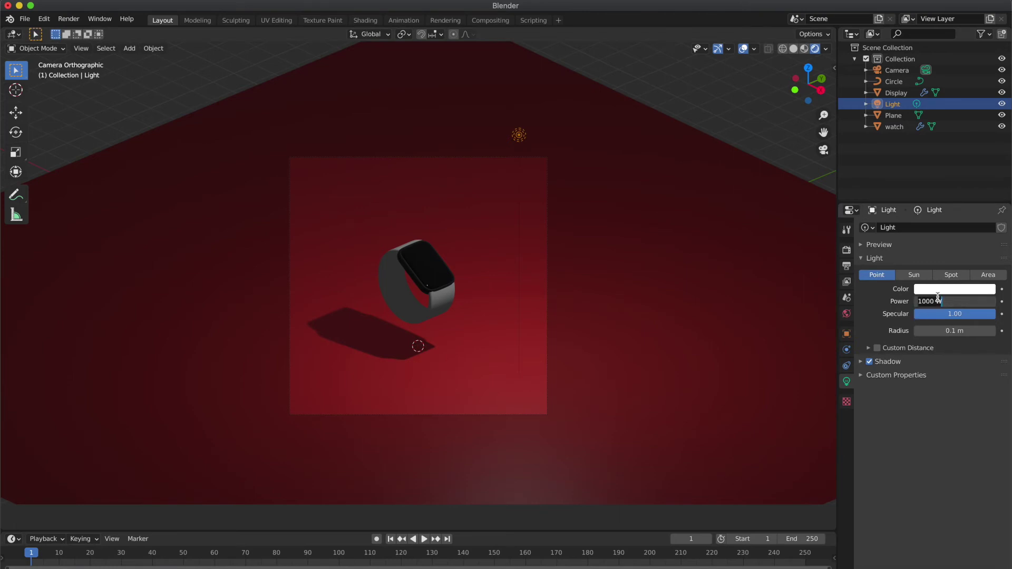
type("6")
key("Return")
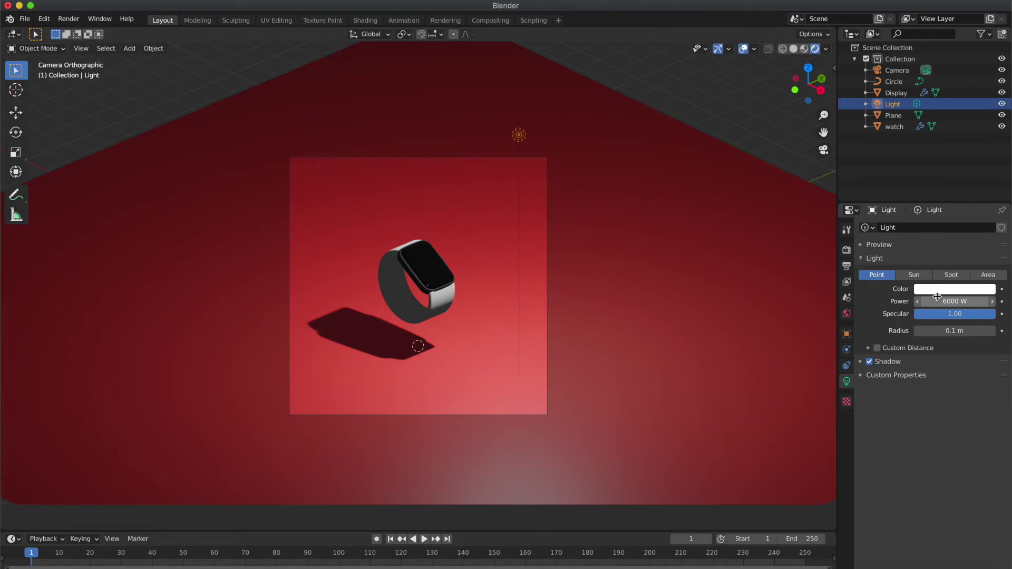
From top view, slide the light sideways so it hangs directly over the watch
left_click(808, 68)
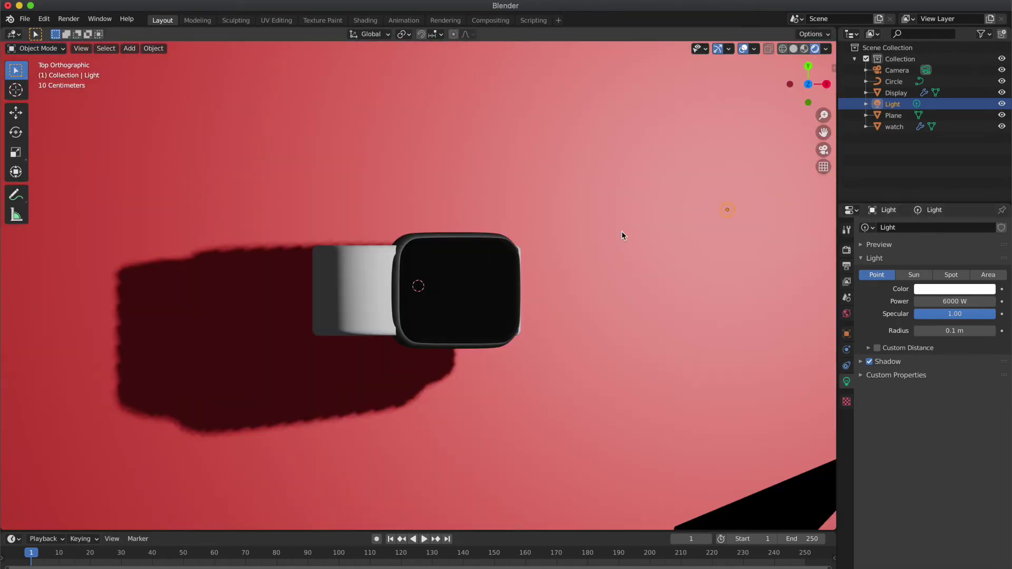
scroll(558, 264, "down", 6)
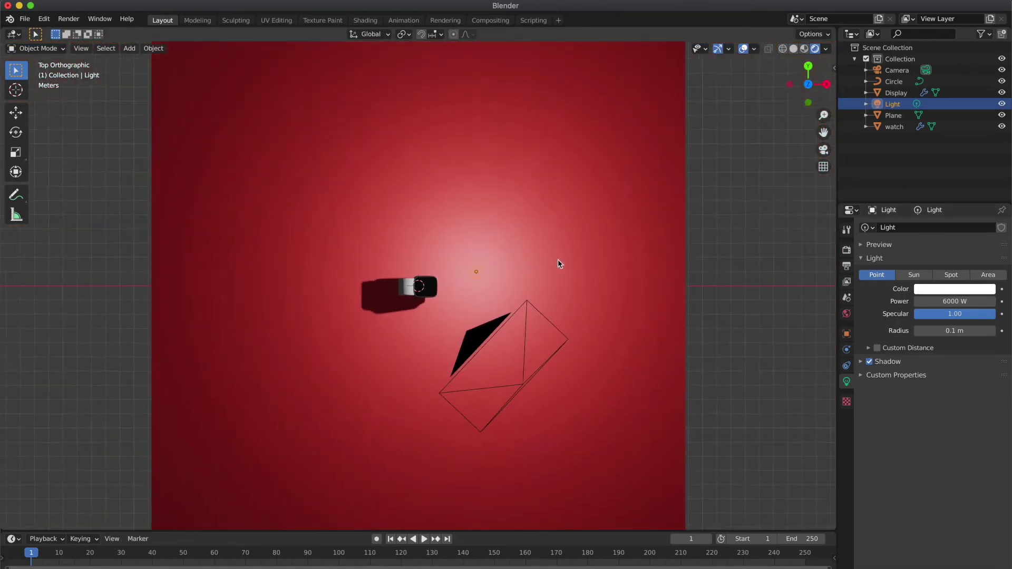
scroll(557, 260, "down", 1)
key("g")
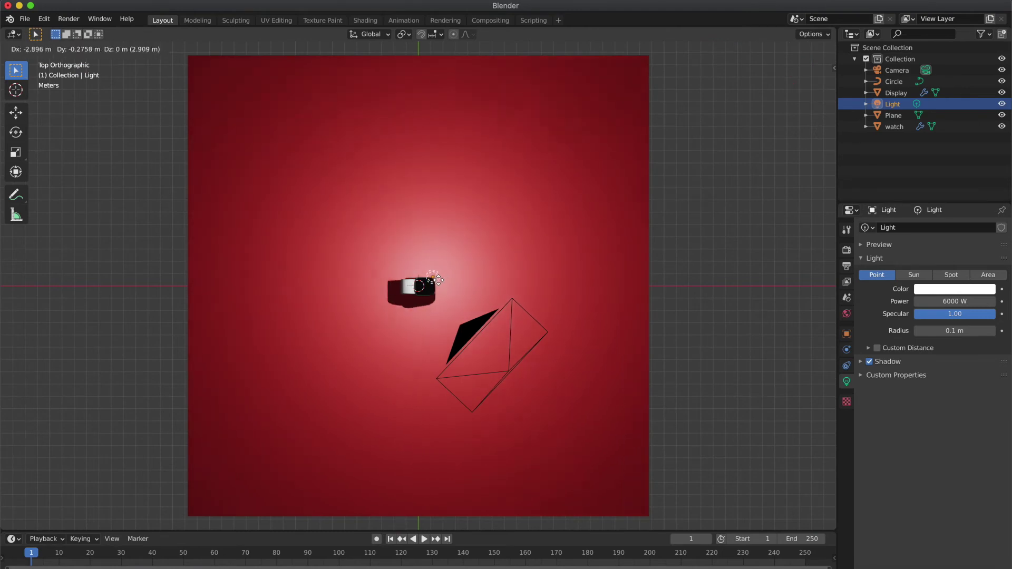
left_click(430, 288)
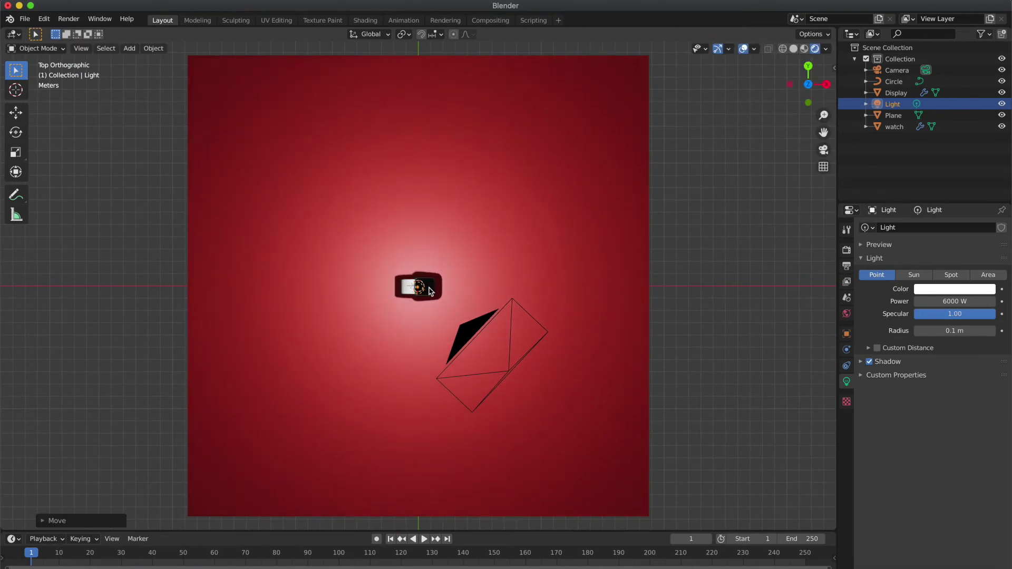
middle_click_drag(505, 273, 643, 214)
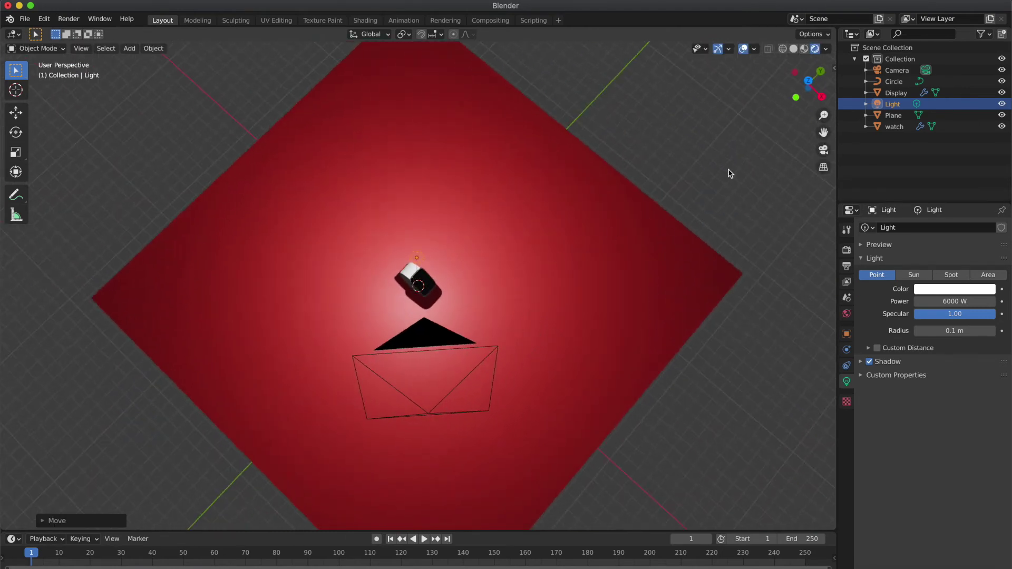
left_click(808, 81)
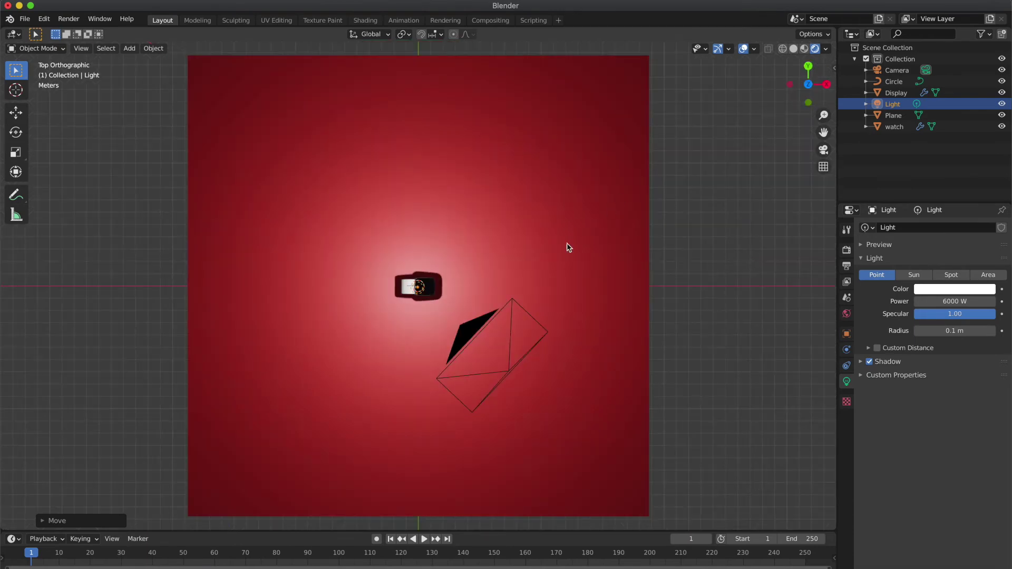
key("shift+d")
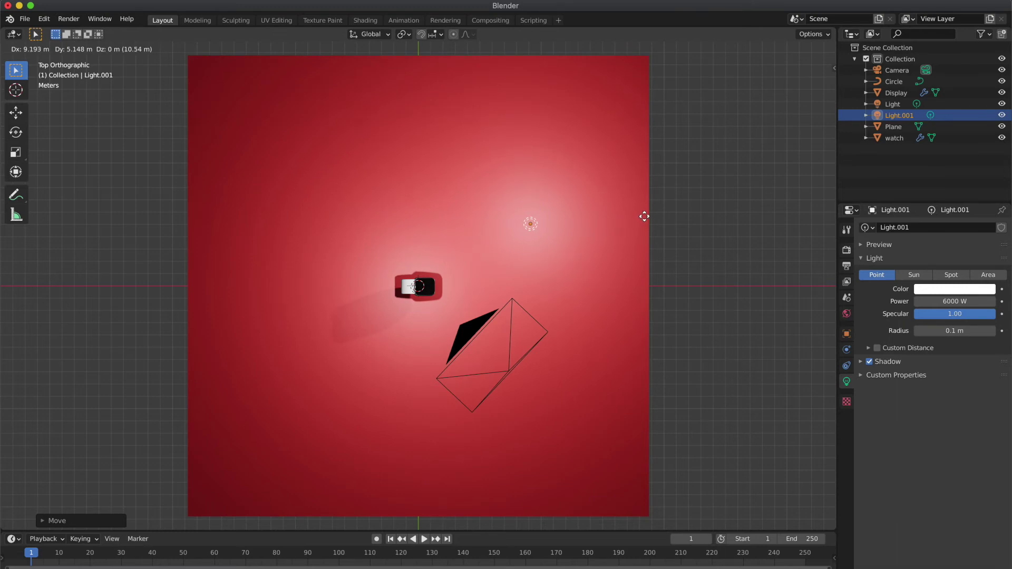
Place the duplicated light, Light.001, near the plane's right edge and view through the camera
left_click(761, 199)
scroll(761, 200, "down", 10)
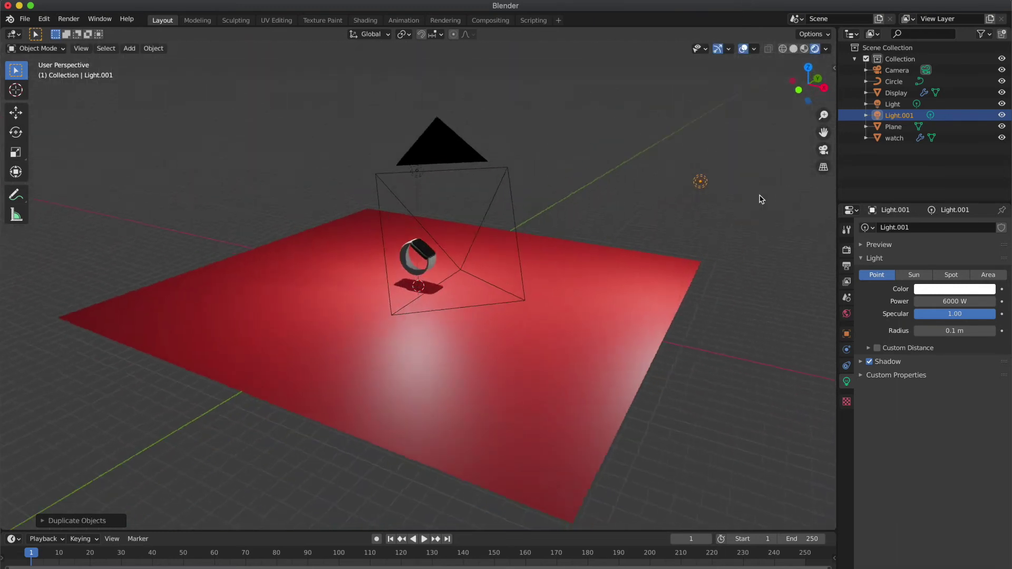
key("g")
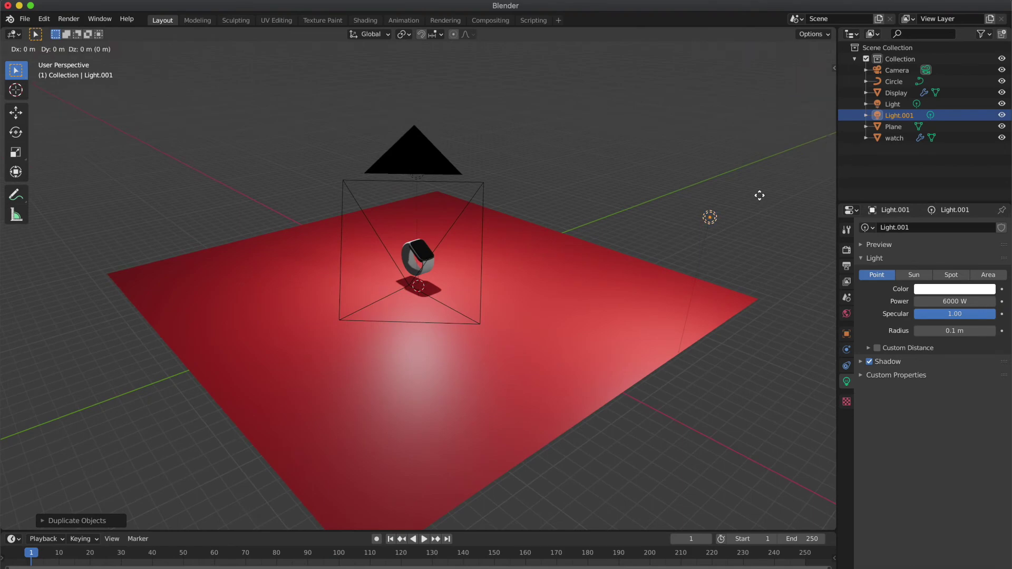
left_click(688, 170)
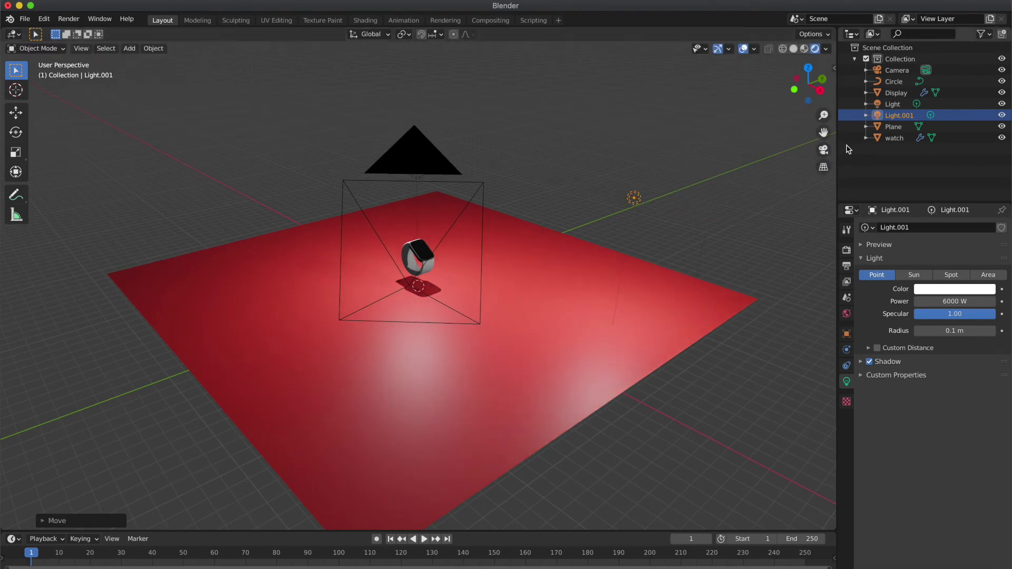
left_click(823, 150)
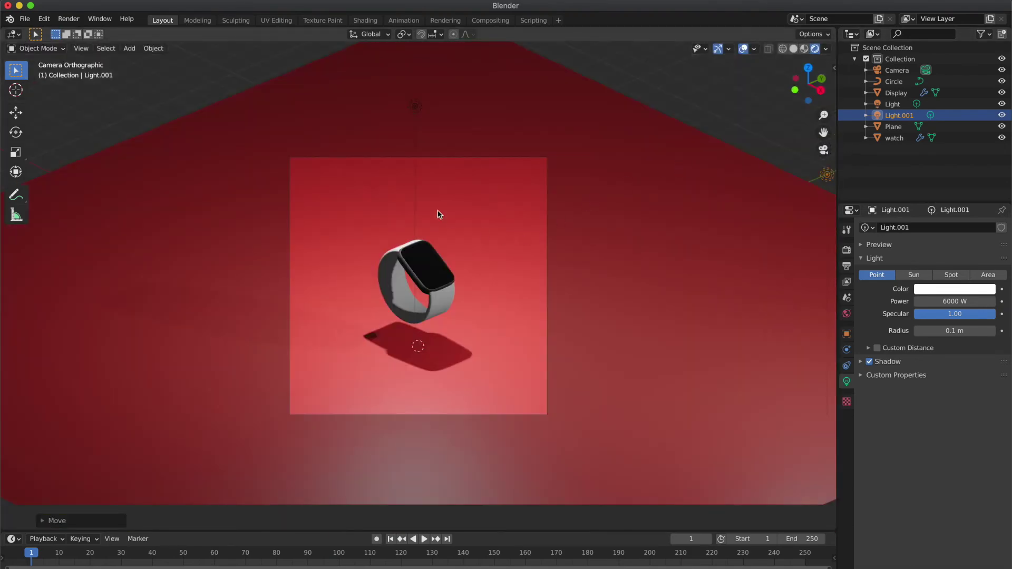
left_click(415, 112)
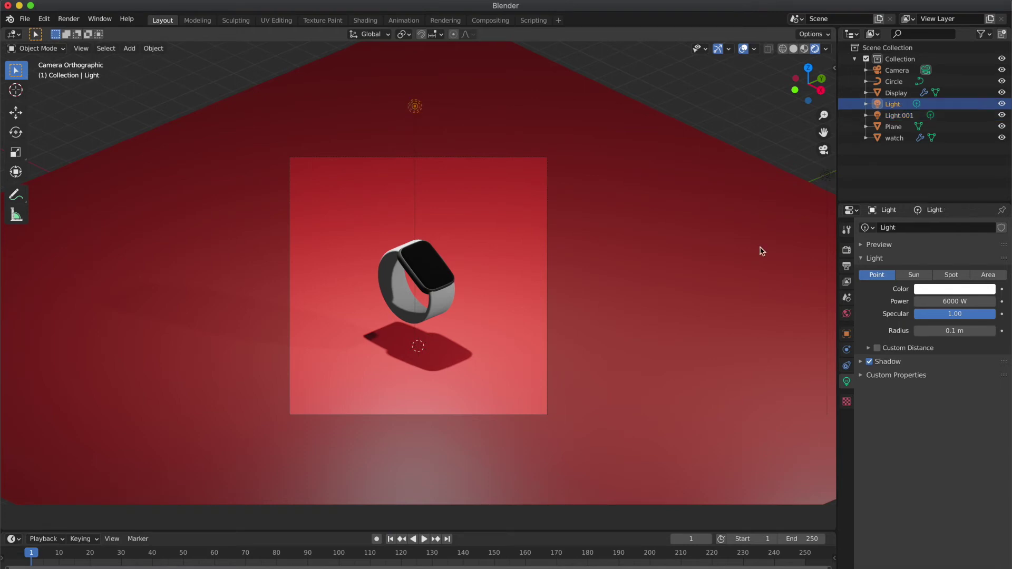
Give the main light a 6 m radius and 10000 W power
left_click(949, 330)
type("6")
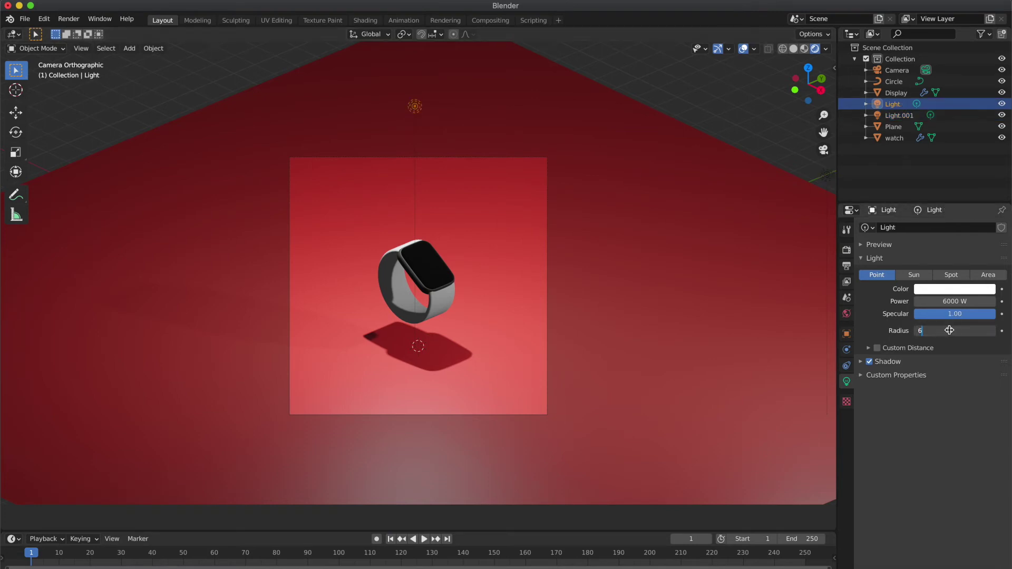
key("Return")
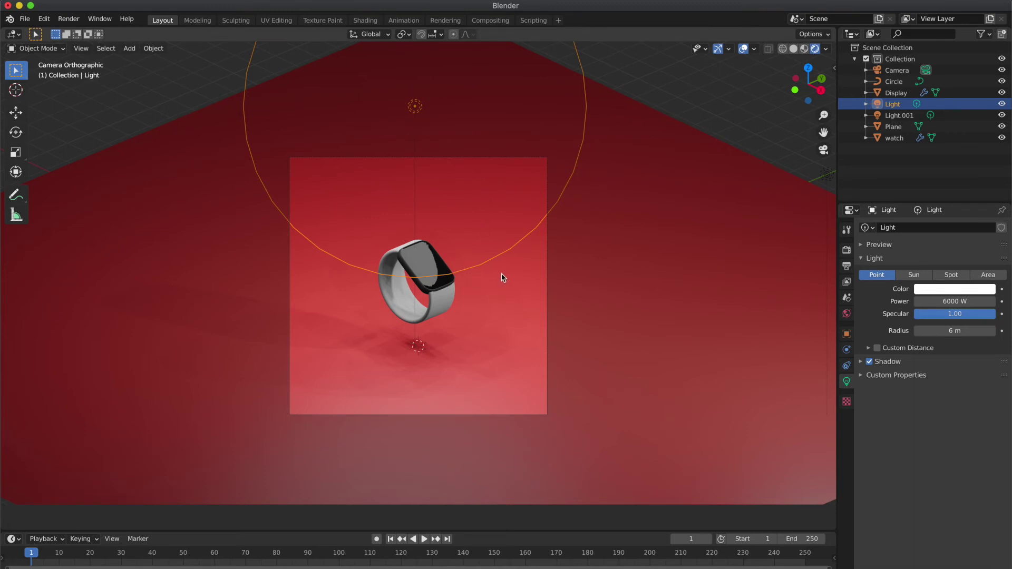
left_click(751, 200)
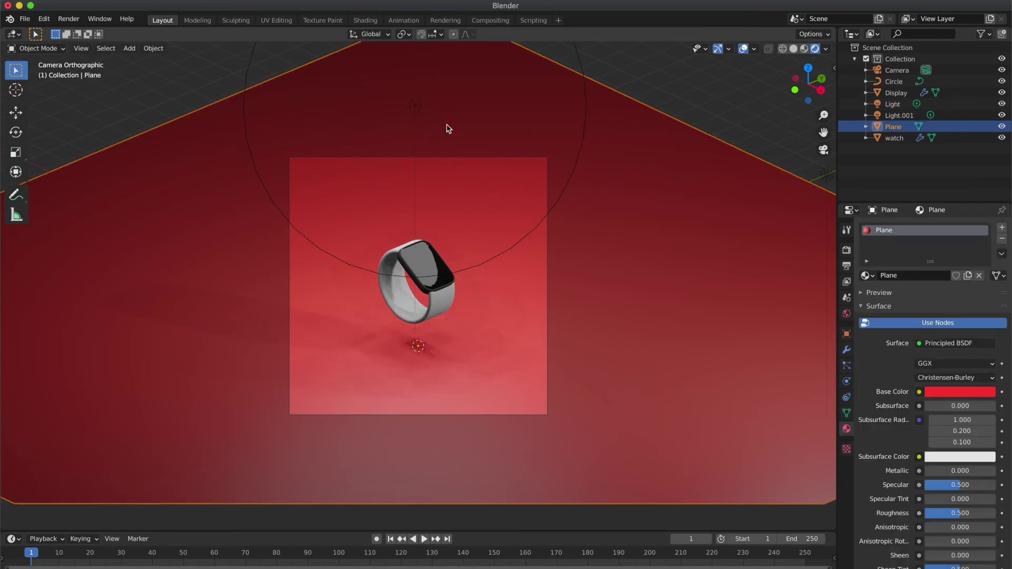
left_click(414, 108)
left_click(962, 299)
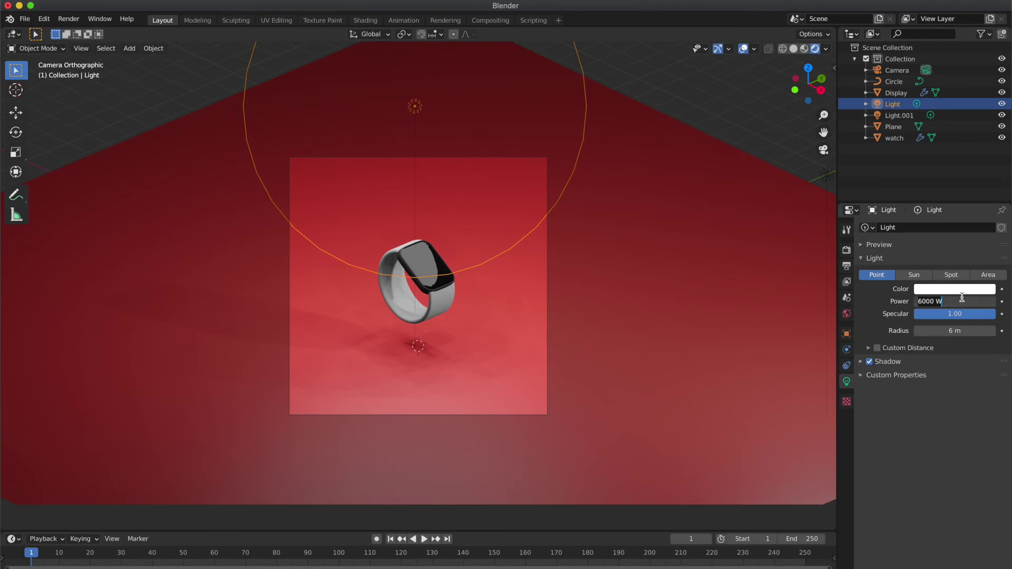
type("10000")
key("Return")
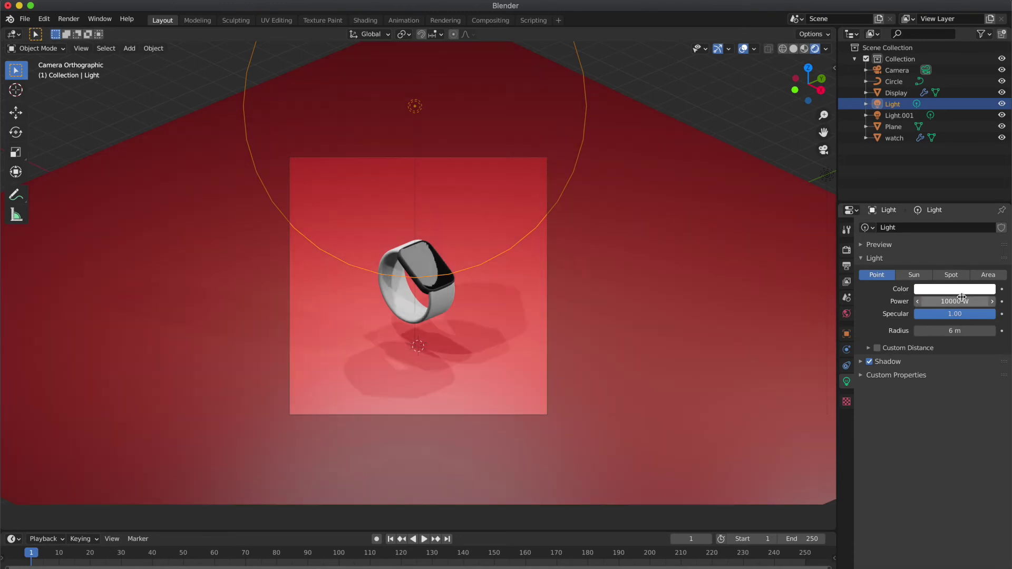
Brighten the ground plane's red base colour
left_click(740, 110)
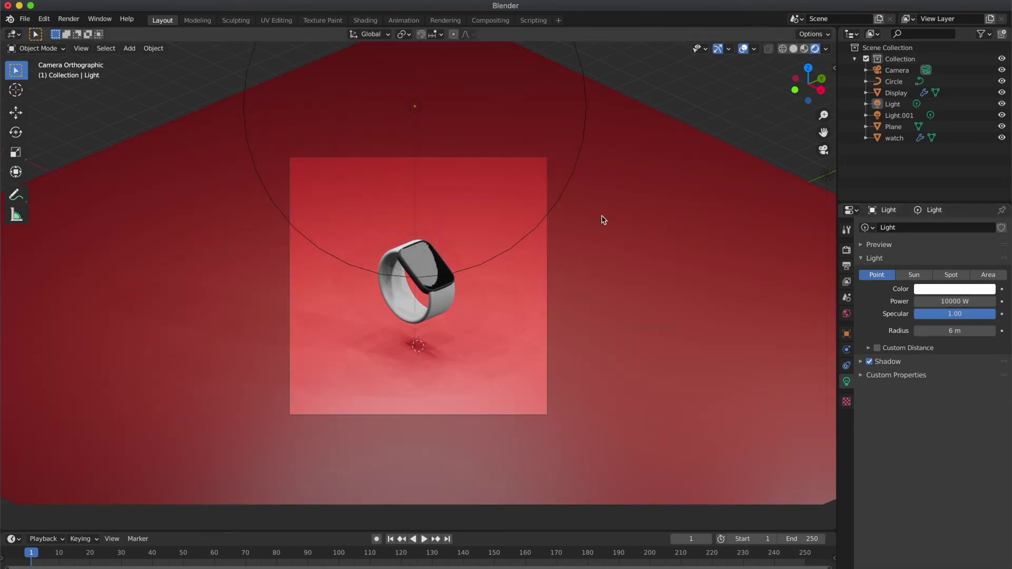
left_click(435, 312)
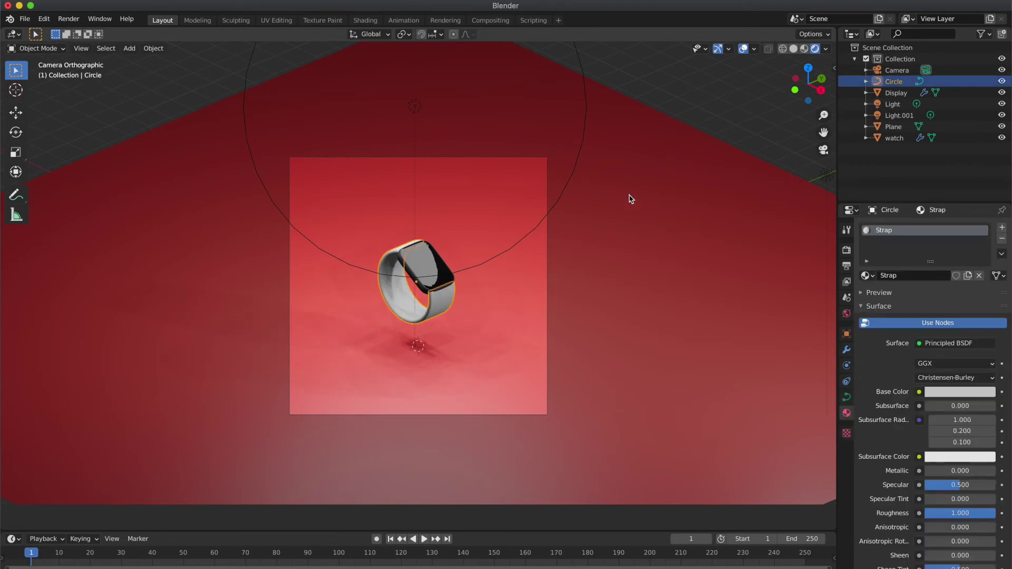
left_click(730, 99)
left_click(628, 217)
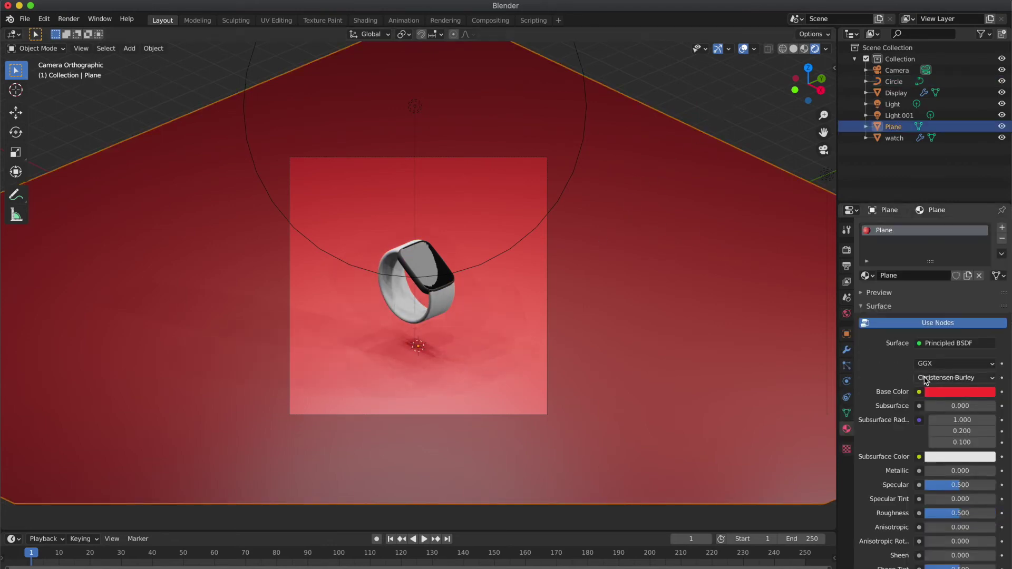
left_click(936, 392)
left_click_drag(986, 245, 986, 230)
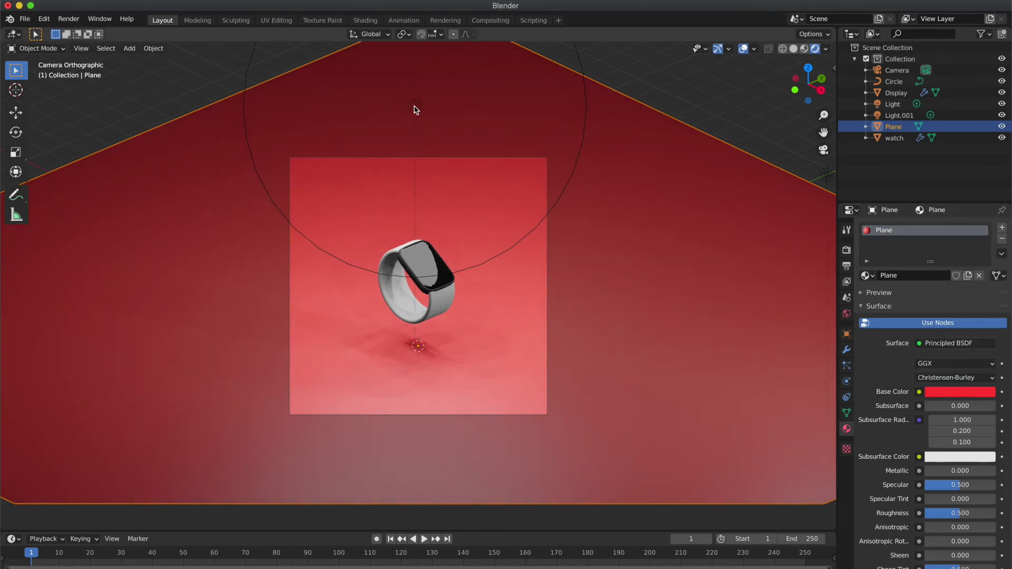
Lower the main point light's power to 8000 W
left_click(416, 107)
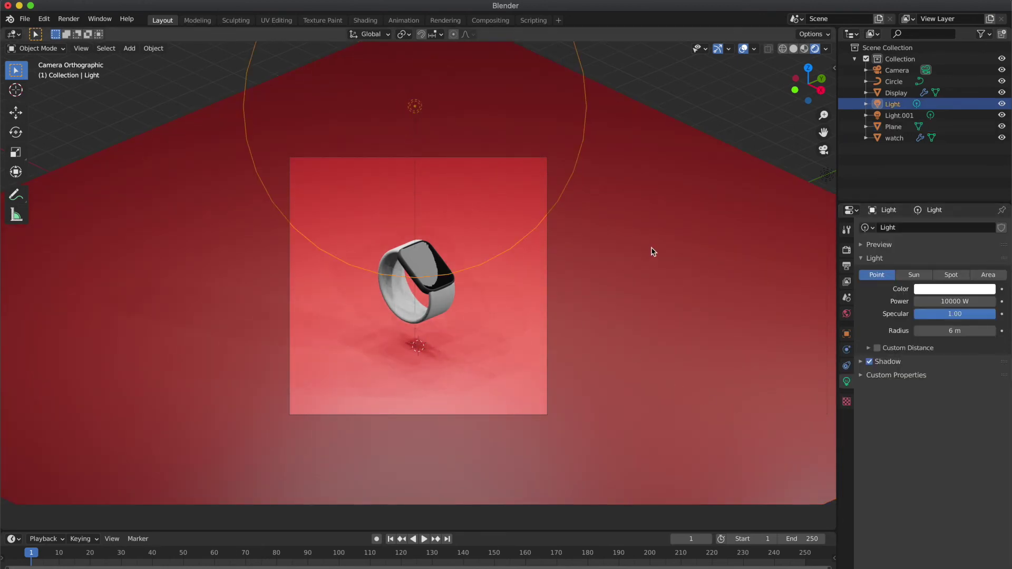
left_click(952, 300)
left_click(953, 301)
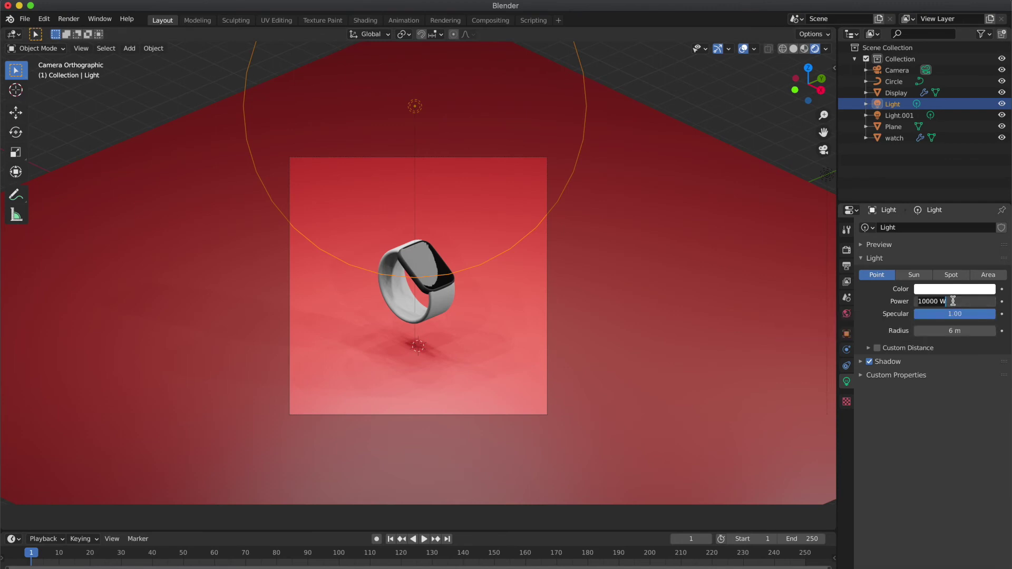
type("8000")
key("Return")
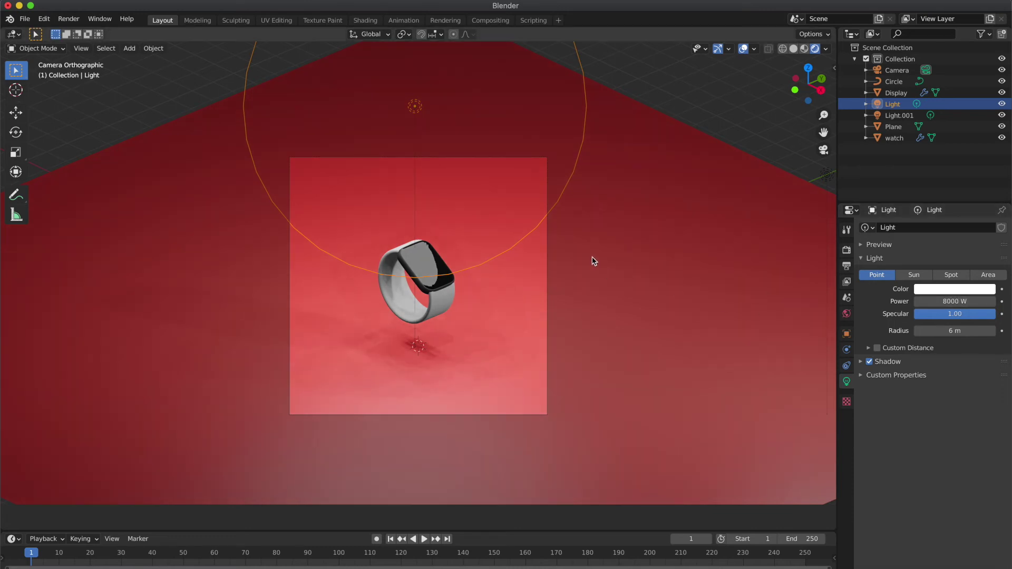
scroll(593, 260, "down", 2)
Toggle Light.001's visibility to compare, then set its power to 3000 W
left_click(899, 115)
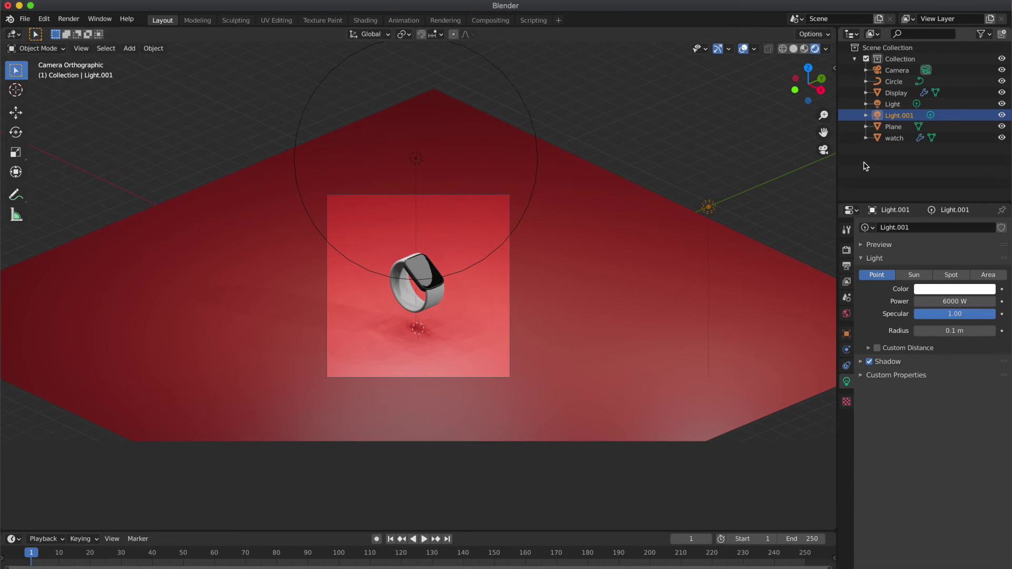
left_click(1002, 115)
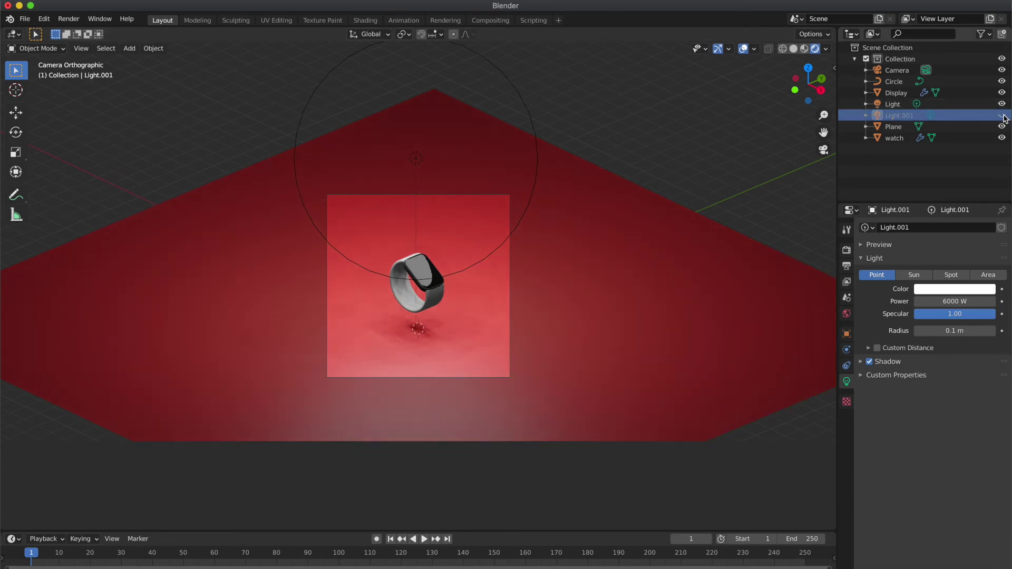
left_click(1002, 114)
left_click(979, 300)
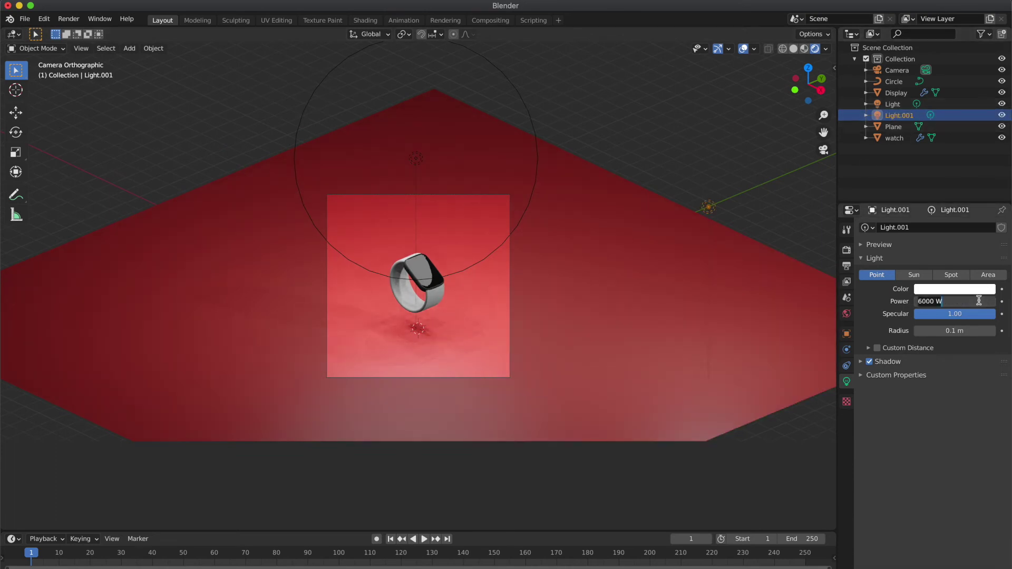
type("2000")
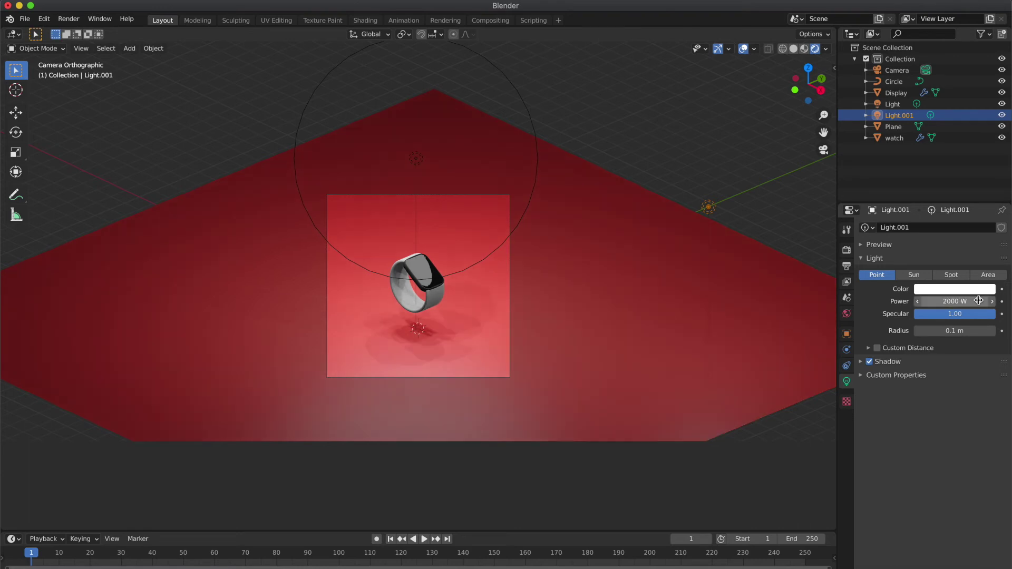
type(" W")
key("ctrl+a")
type("4")
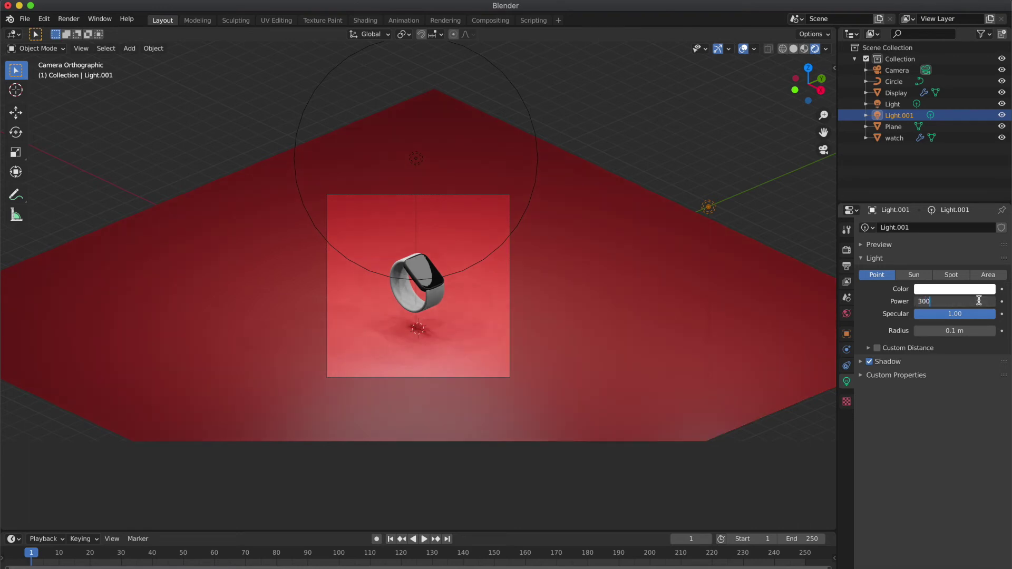
key("Return")
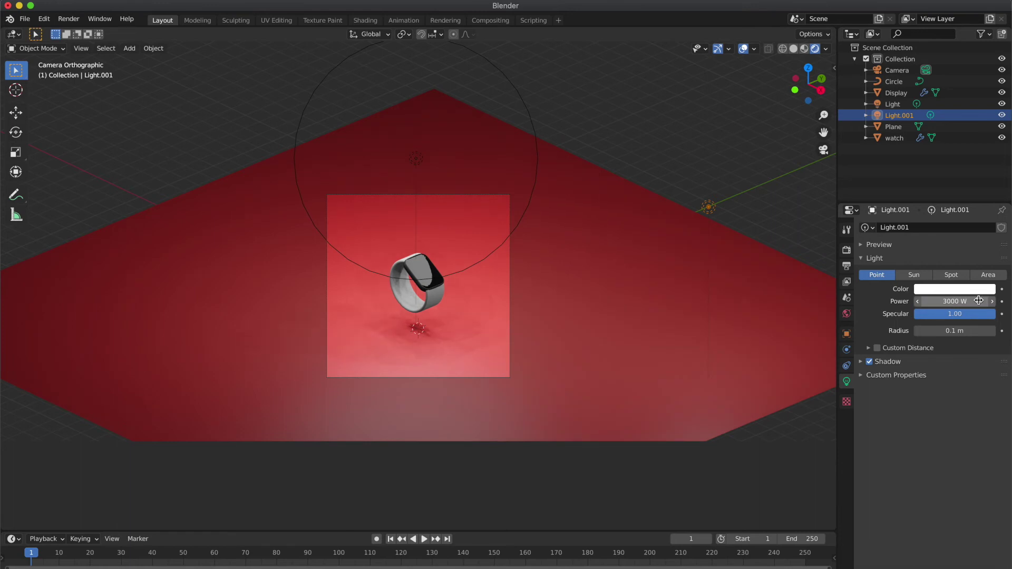
left_click(741, 133)
left_click(415, 160)
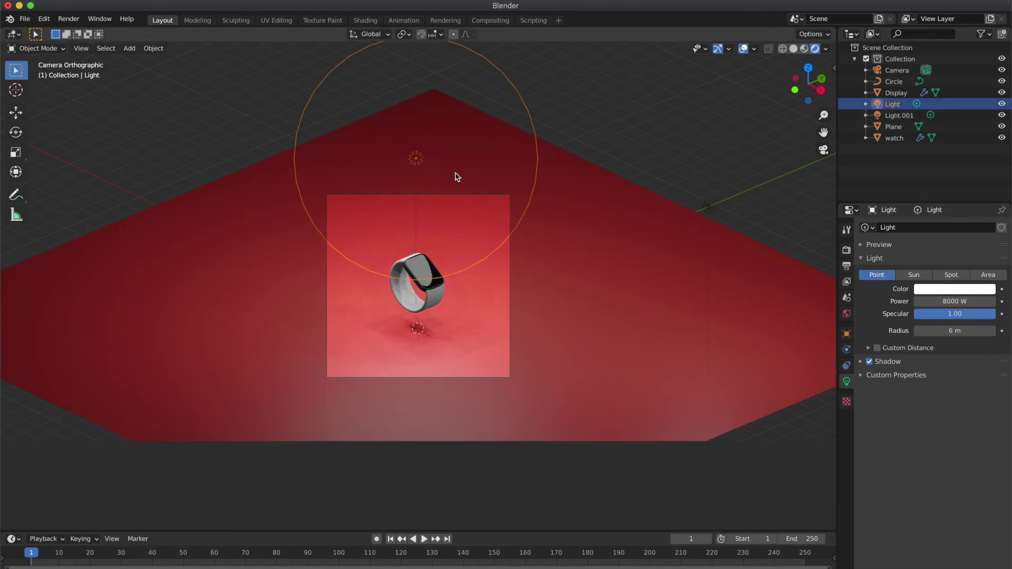
Slide the main point light about 4.9 m along X so the shadow falls sideways
key("g")
key("x")
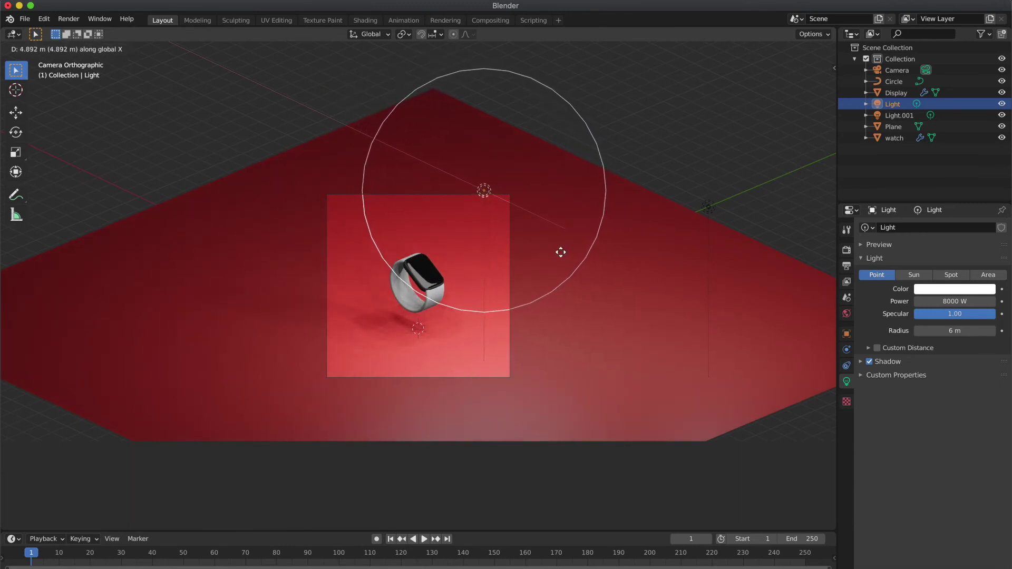
left_click(561, 253)
left_click(654, 249)
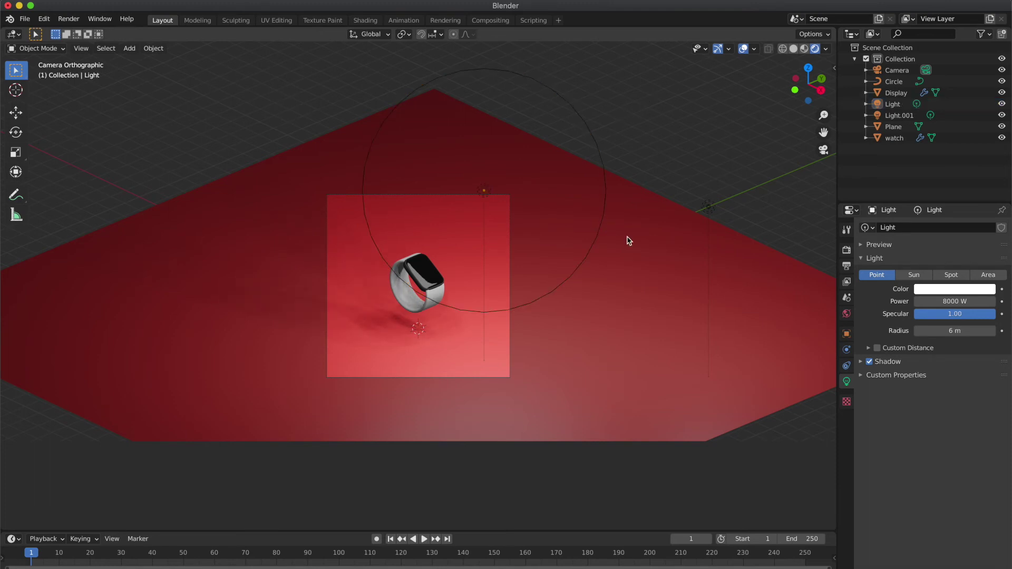
left_click(847, 429)
left_click(968, 393)
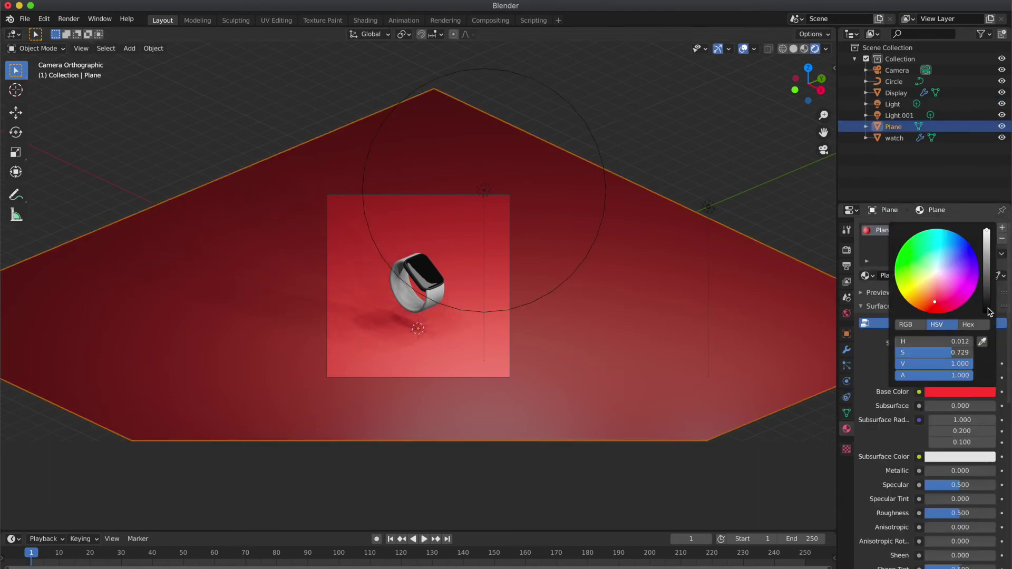
Deepen the plane's red and raise the strap colour's value from 0.790 to 0.923
left_click_drag(942, 306, 936, 305)
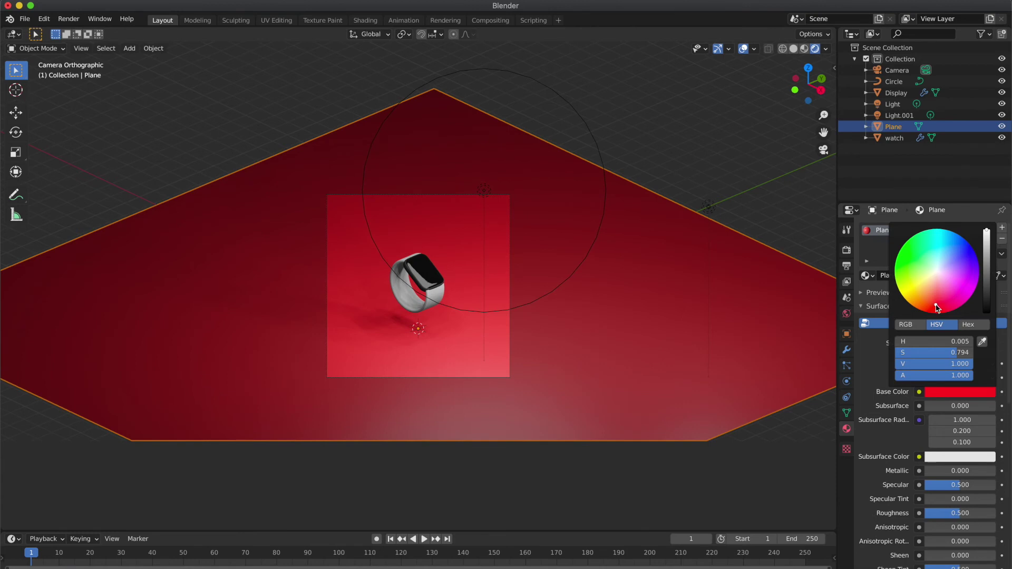
left_click(636, 148)
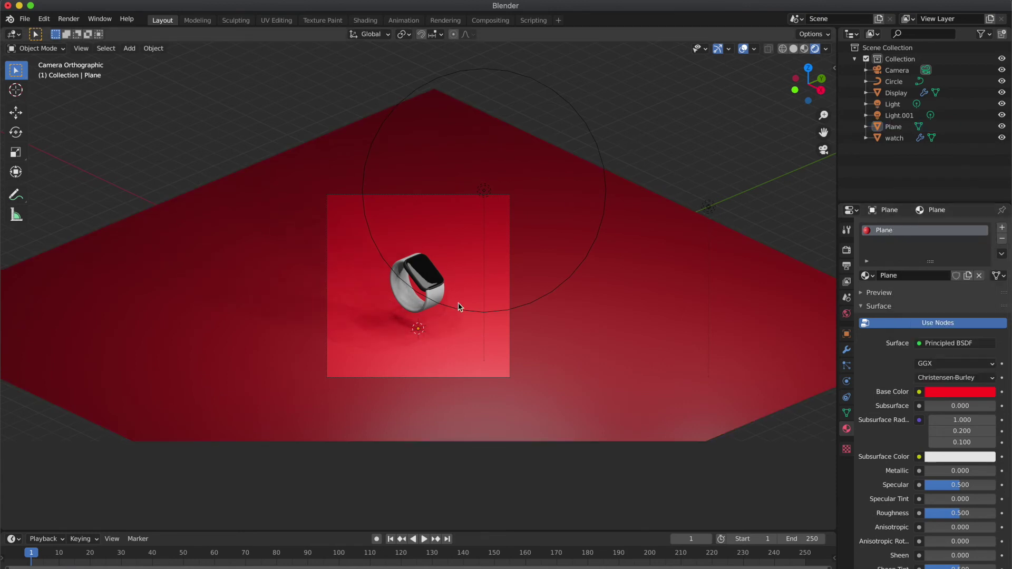
left_click(428, 307)
left_click(943, 392)
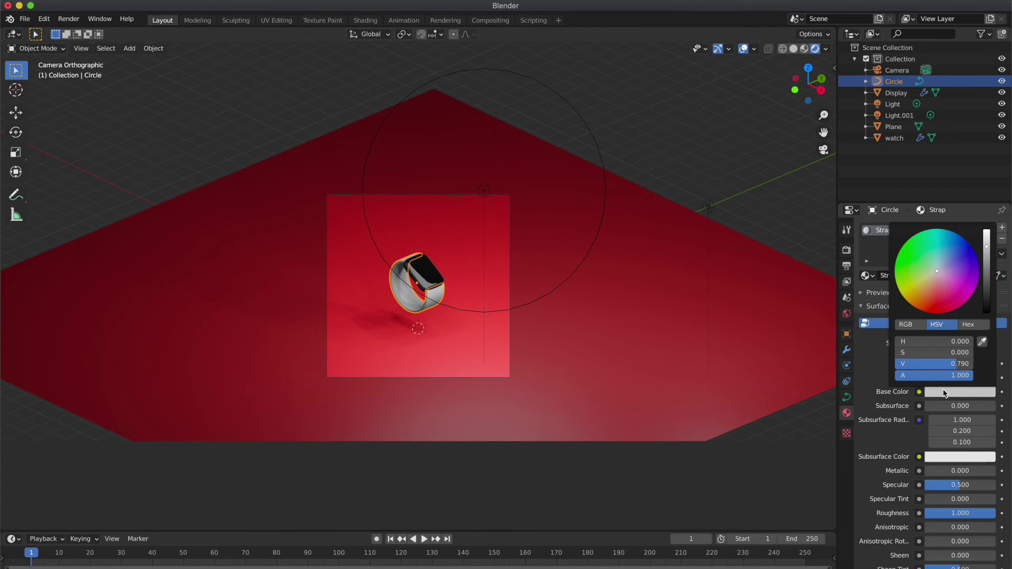
left_click_drag(988, 249, 986, 233)
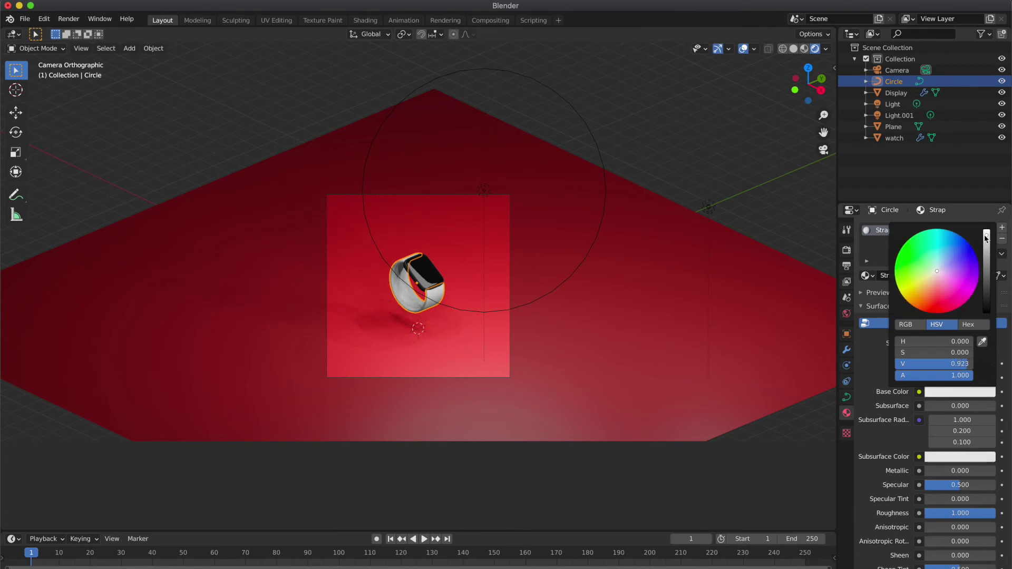
left_click(773, 181)
scroll(661, 183, "up", 3)
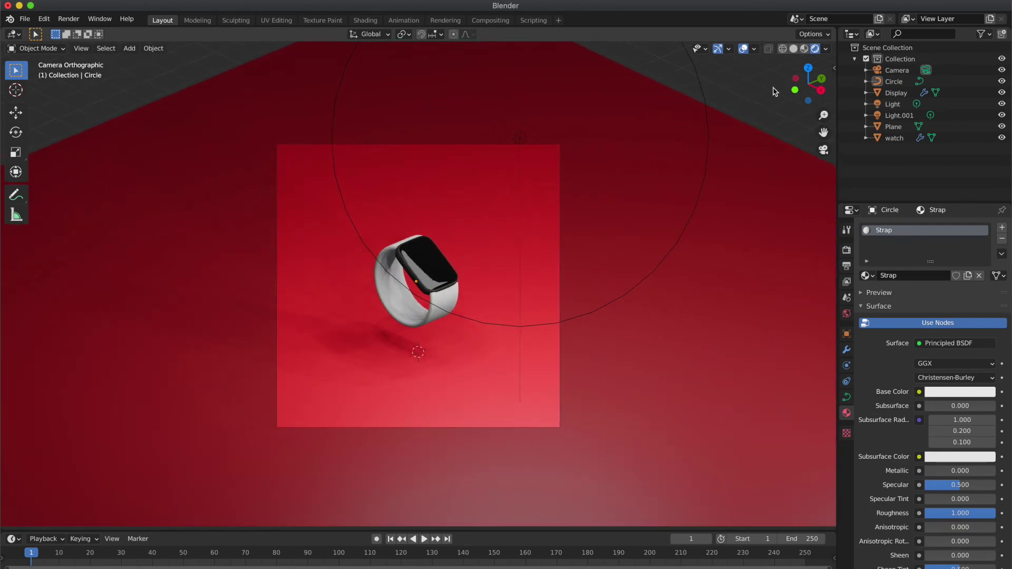
In top view, select the Display and the watch body together
left_click(808, 68)
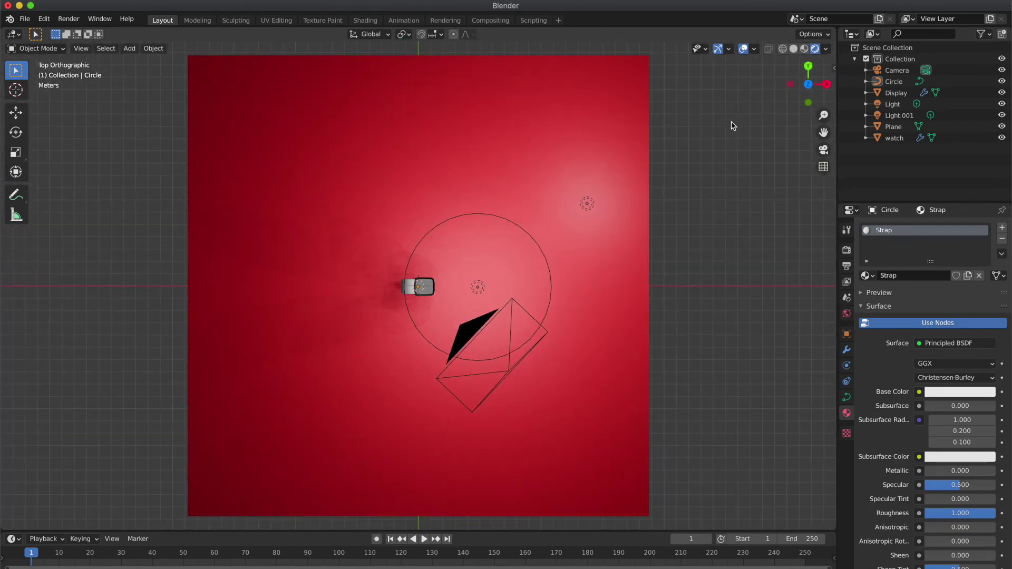
scroll(422, 313, "up", 6)
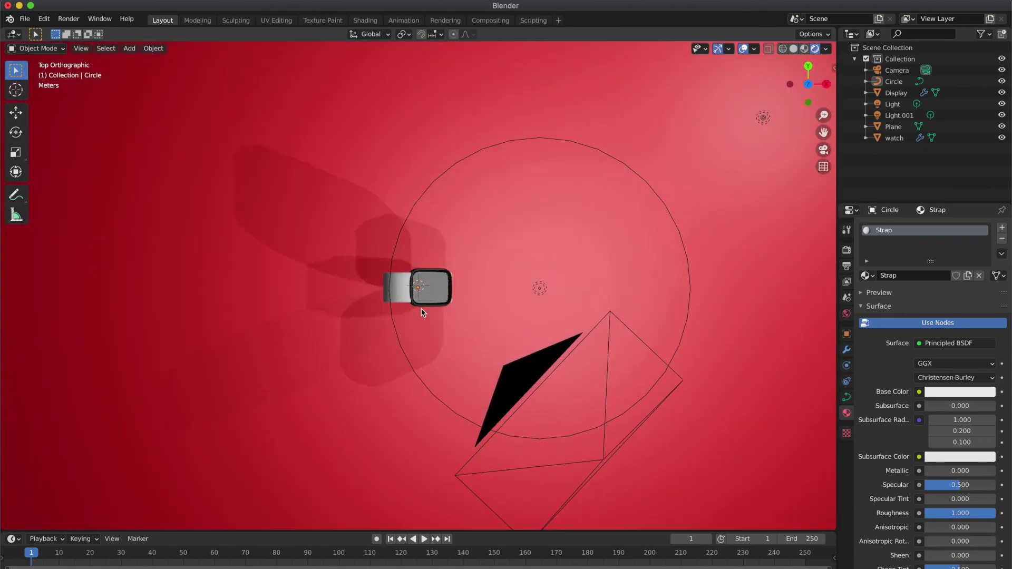
scroll(422, 313, "left", 3)
scroll(422, 313, "left", 5)
scroll(422, 313, "down", 6)
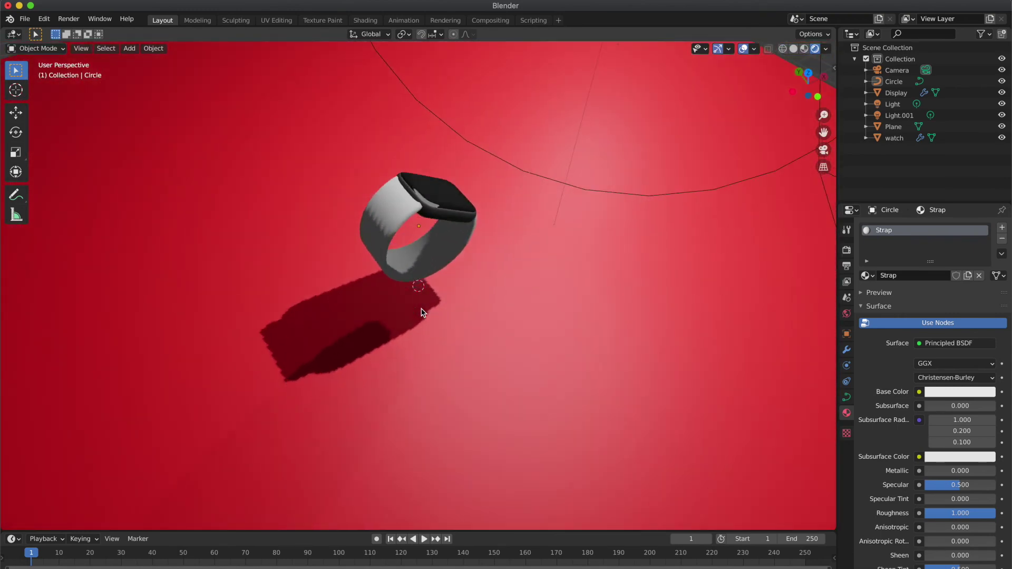
scroll(422, 312, "right", 10)
scroll(421, 312, "up", 10)
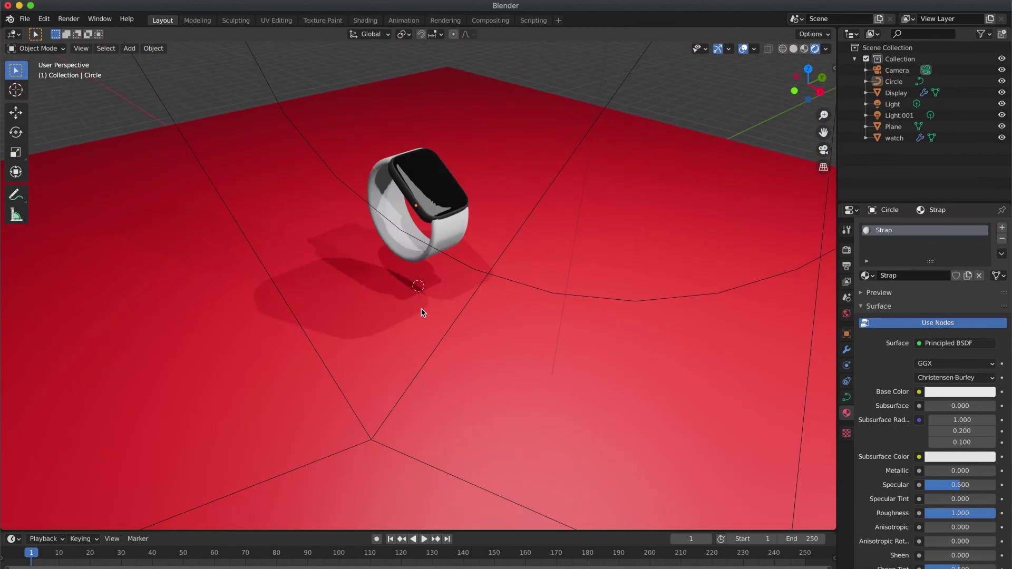
scroll(421, 312, "down", 10)
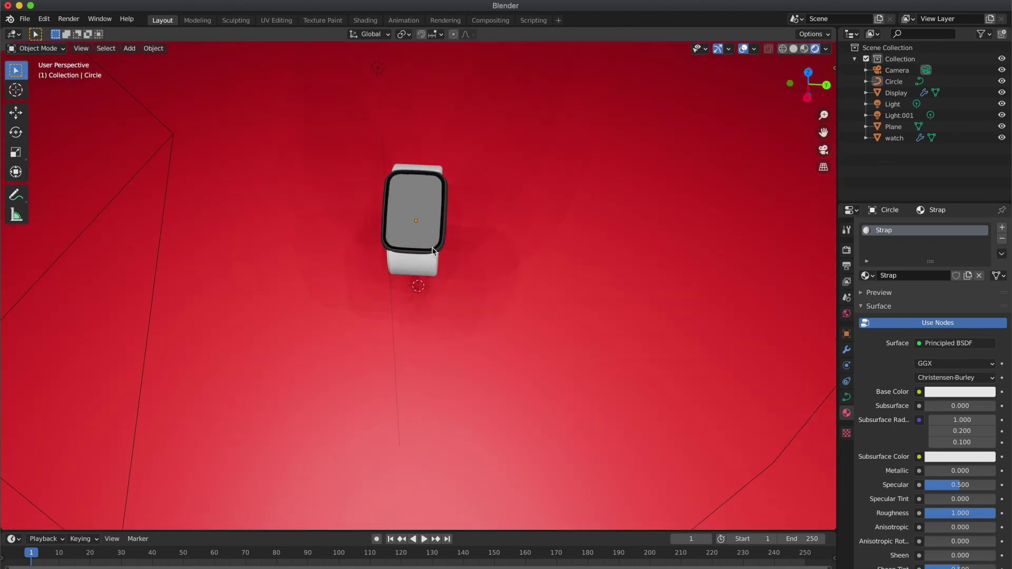
left_click(430, 215)
scroll(451, 211, "up", 10)
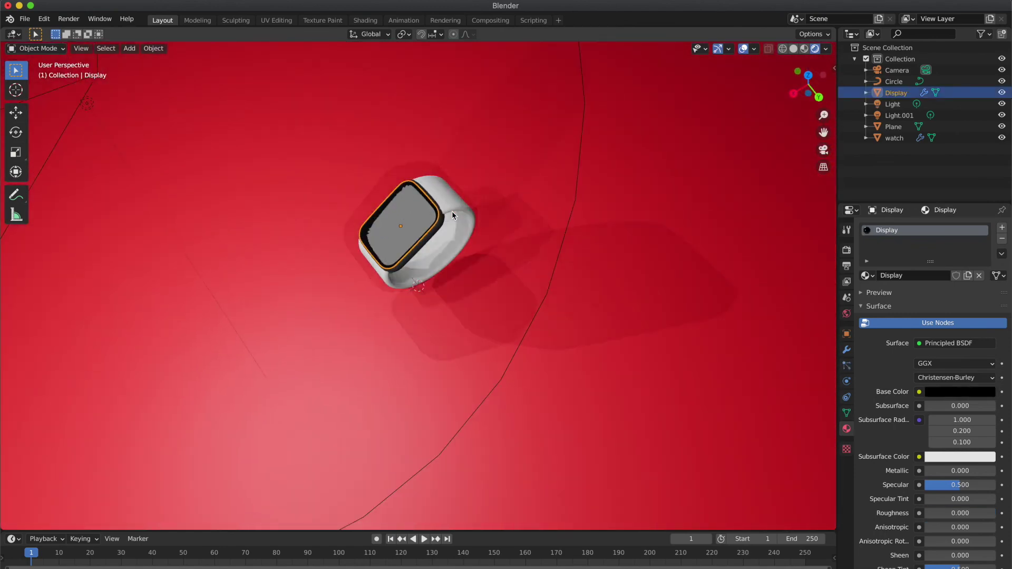
left_click(424, 215, "shift")
scroll(425, 215, "left", 10)
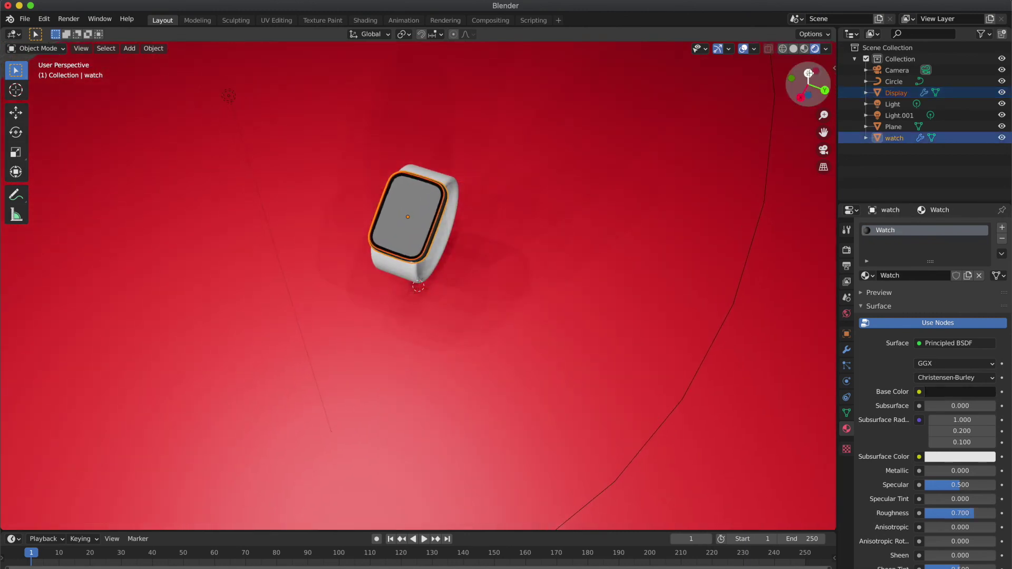
Scale the watch about 1.05× along Y, then return to camera view
left_click(808, 73)
key("s")
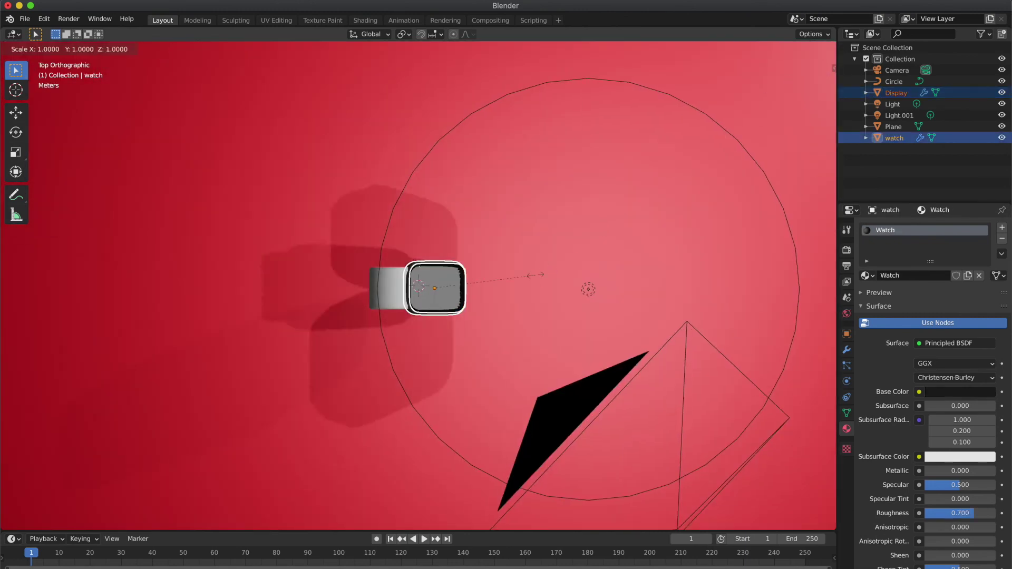
key("x")
key("y")
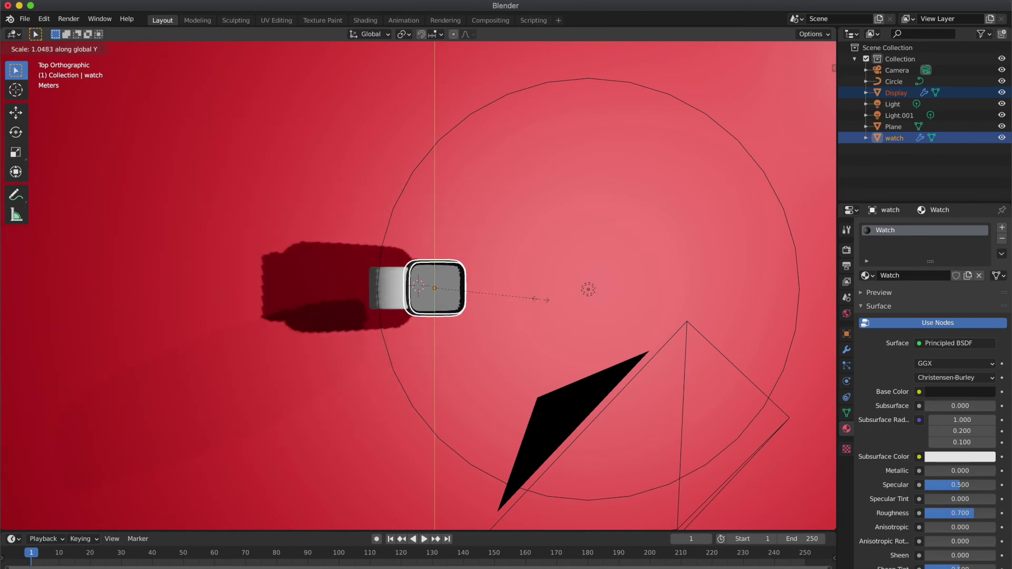
left_click(540, 298)
middle_click_drag(540, 299, 540, 298)
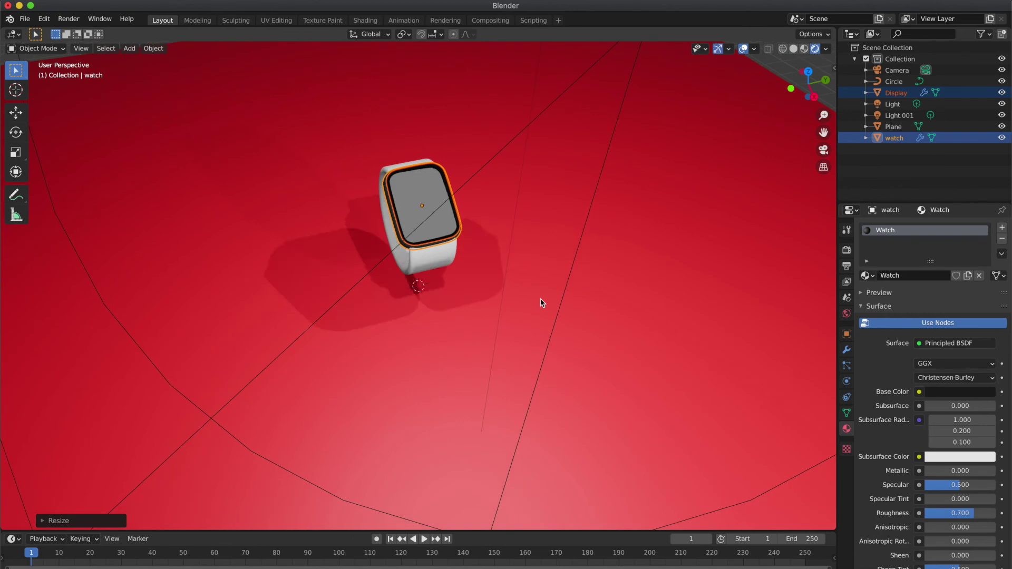
left_click(824, 150)
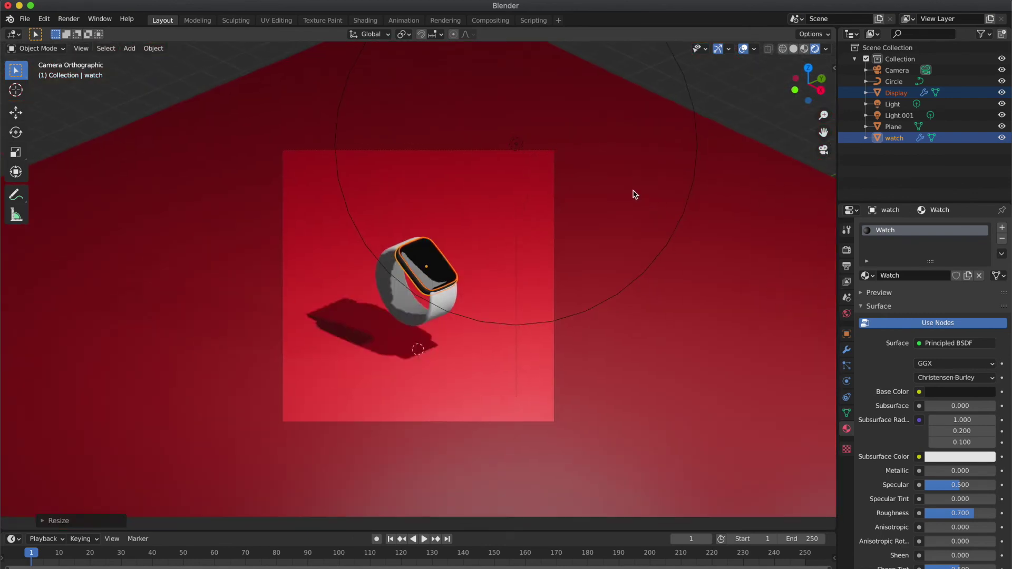
Deselect the watch, render a test image, then close it and show the Render Properties
left_click(746, 100)
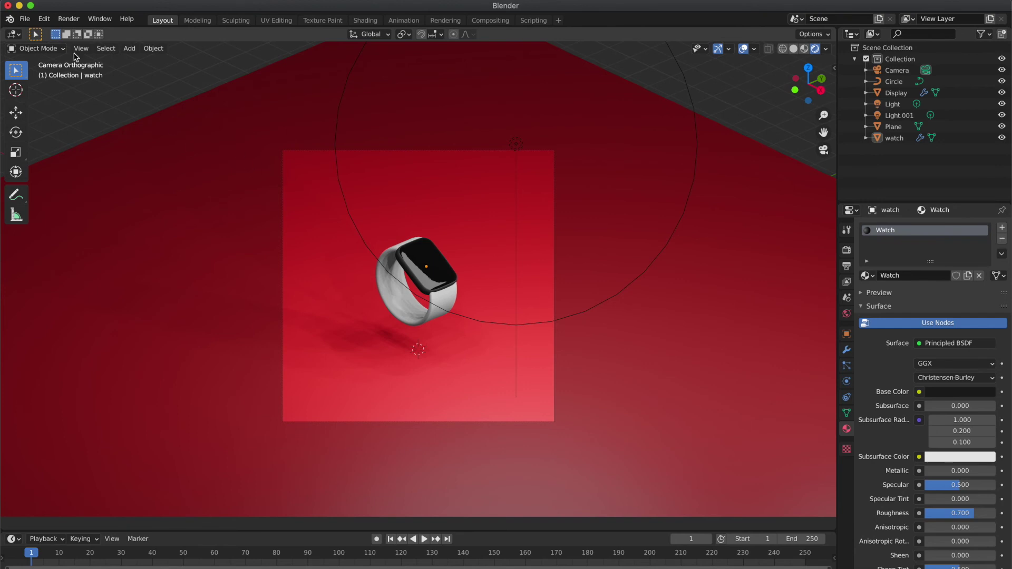
left_click(69, 18)
left_click(79, 32)
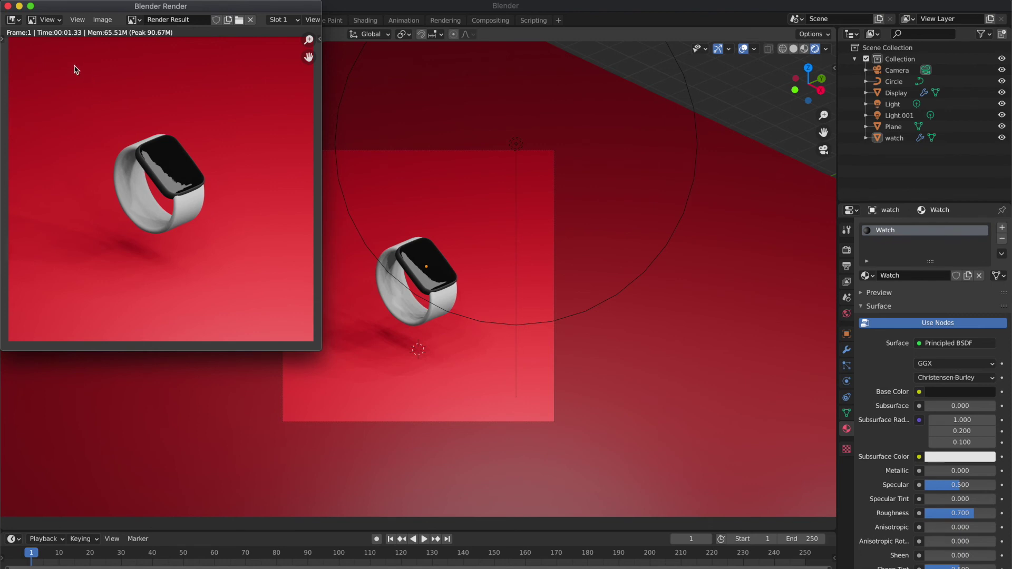
left_click(8, 6)
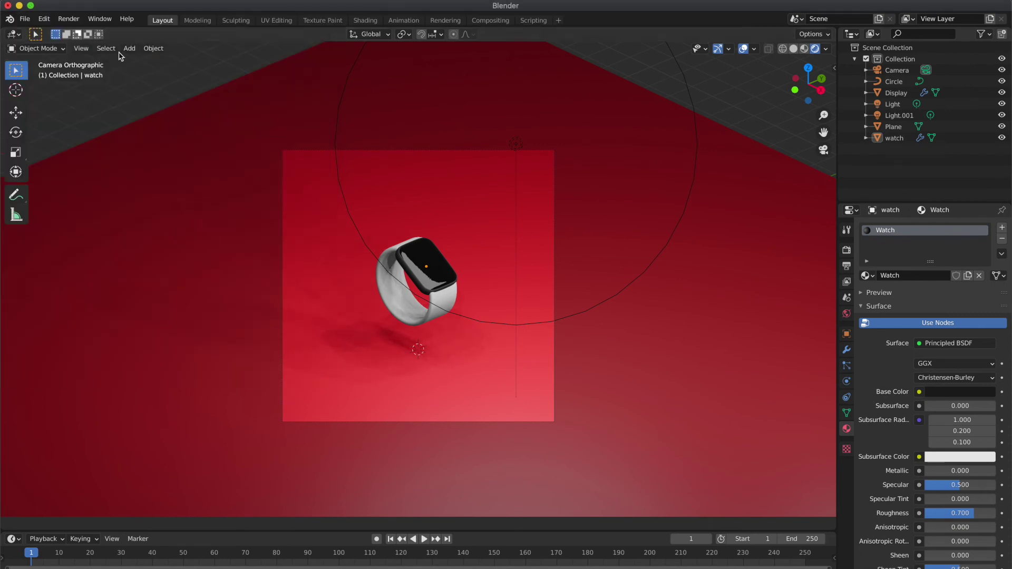
left_click(847, 250)
Switch to Cycles with adaptive sampling and render and viewport denoising, then use Material Preview
left_click(963, 227)
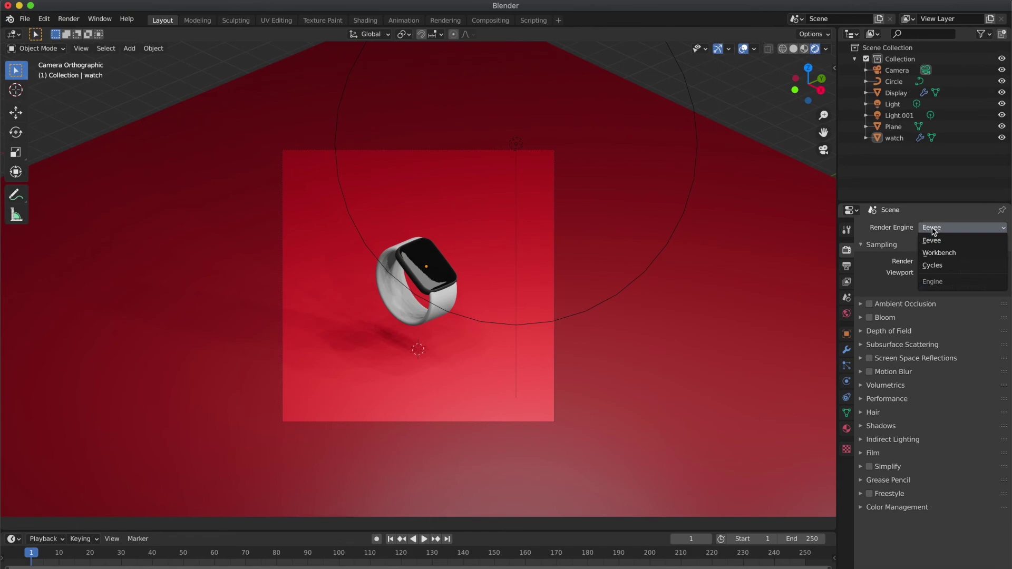
left_click(944, 265)
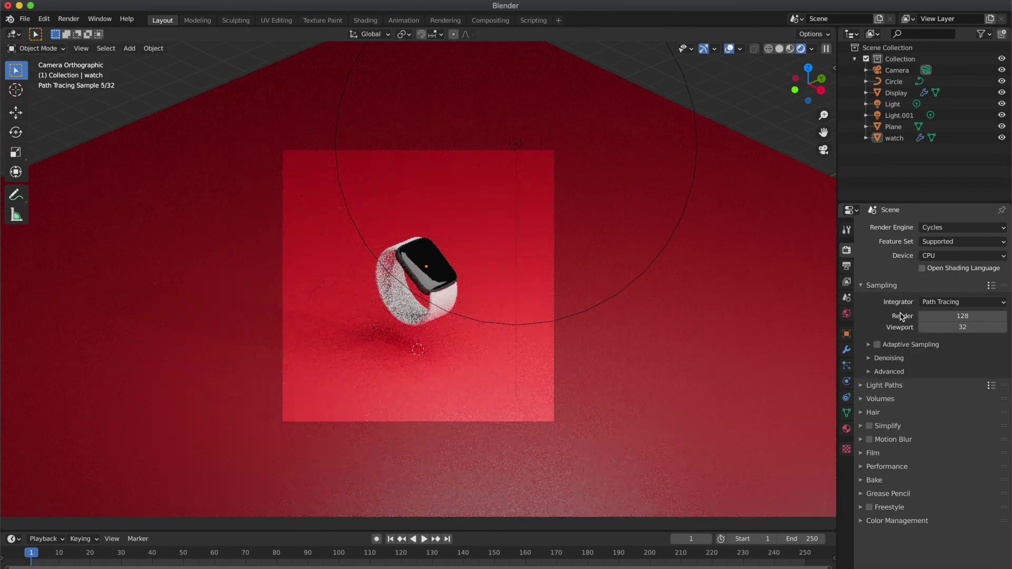
left_click(877, 345)
left_click(871, 358)
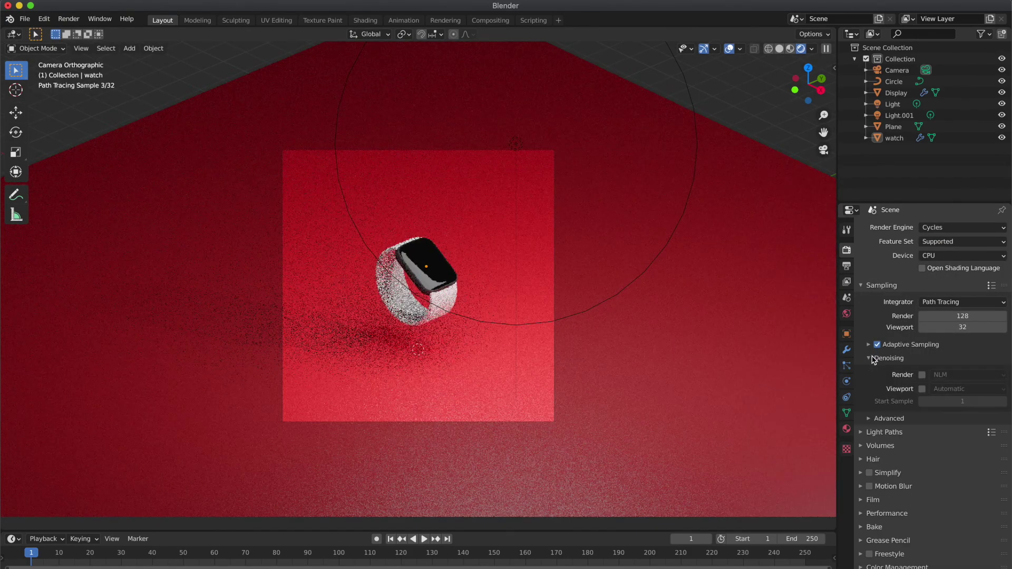
left_click(922, 375)
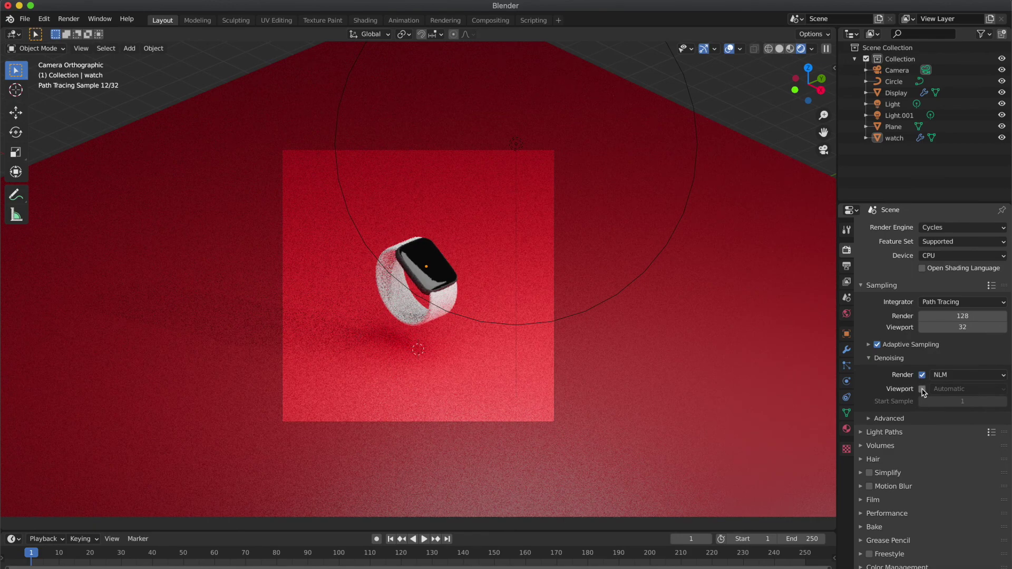
left_click(922, 389)
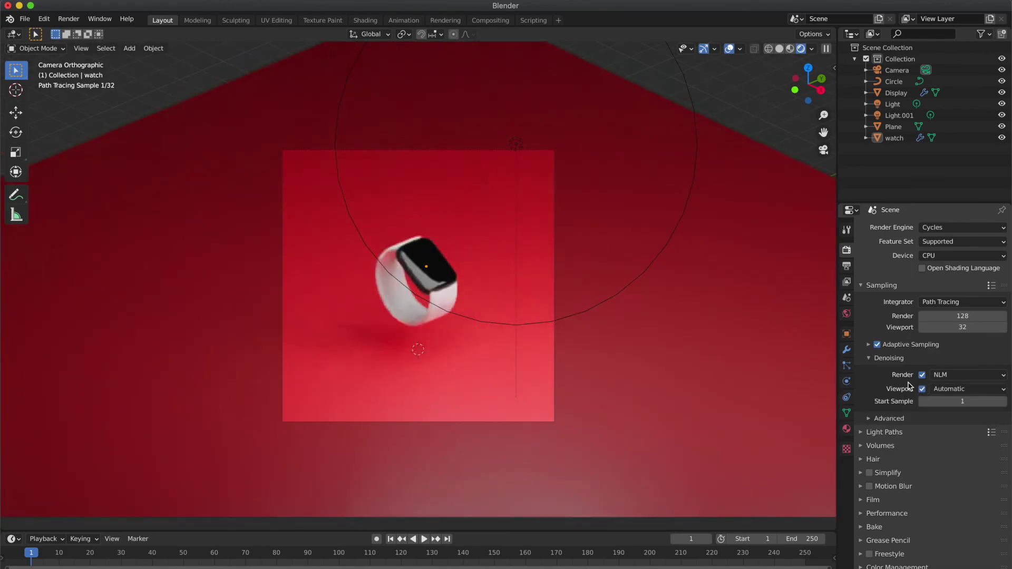
left_click(790, 49)
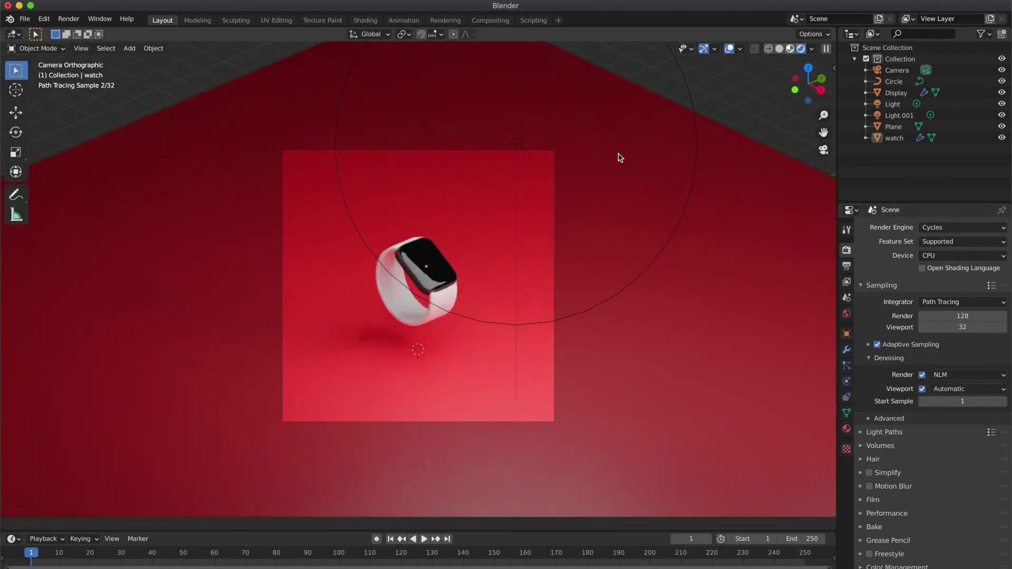
left_click(431, 290)
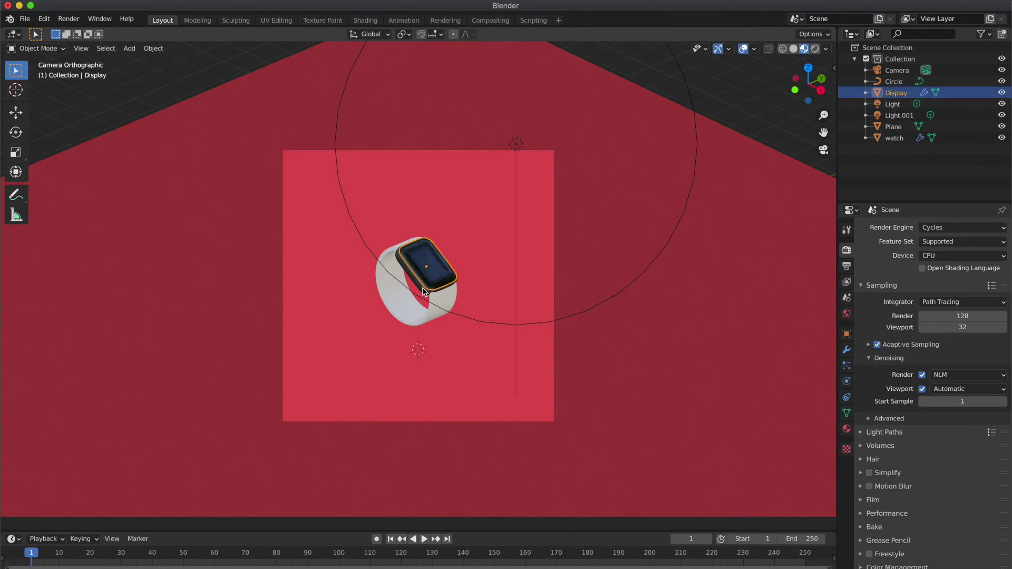
Select the watch's display, body and circle together, with the circle as the active object
left_click(423, 292, "shift")
left_click(441, 309, "shift")
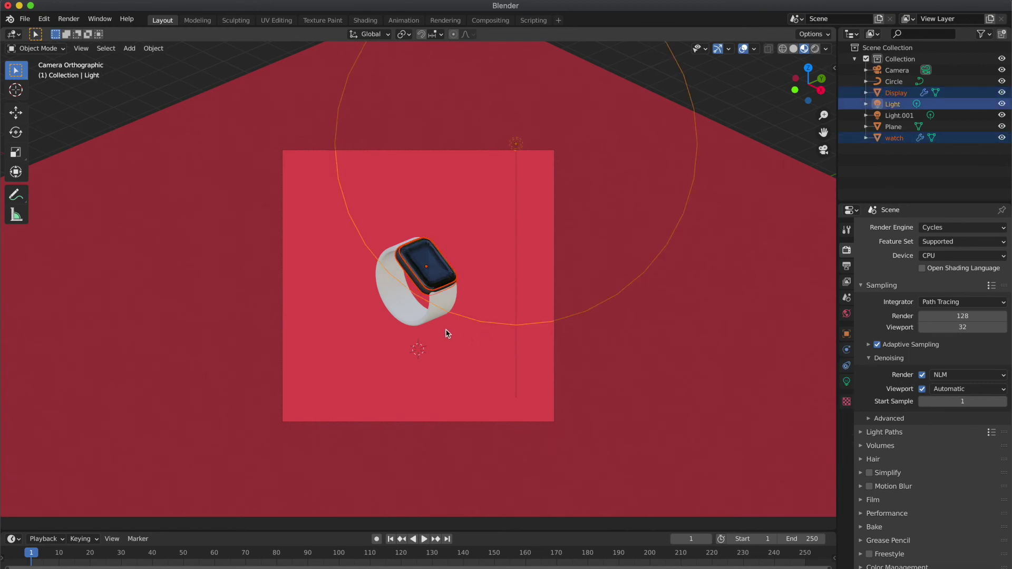
left_click(432, 318, "shift")
left_click(518, 147, "shift")
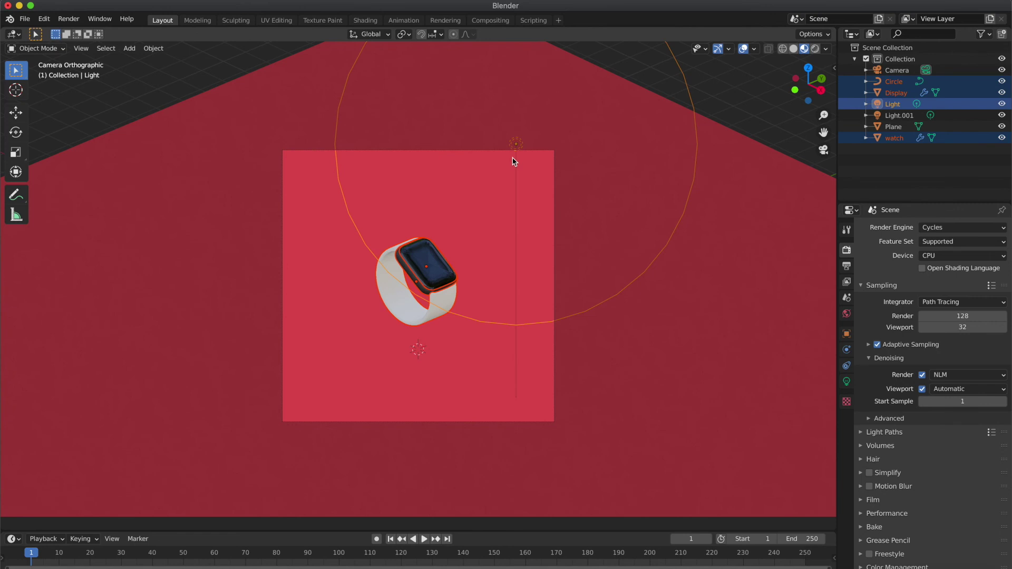
left_click(517, 315, "shift")
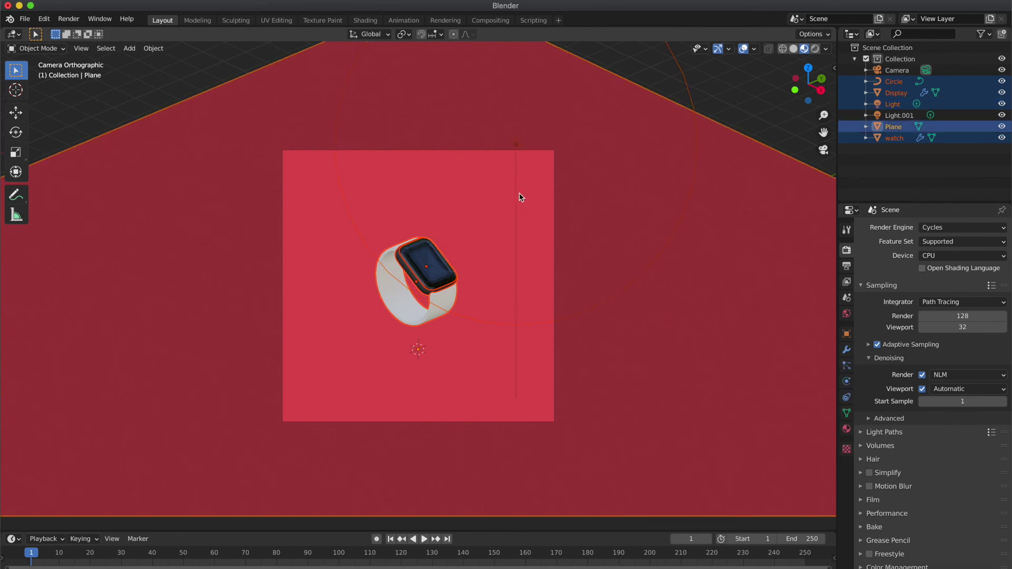
left_click(553, 121, "shift")
left_click(516, 142, "shift")
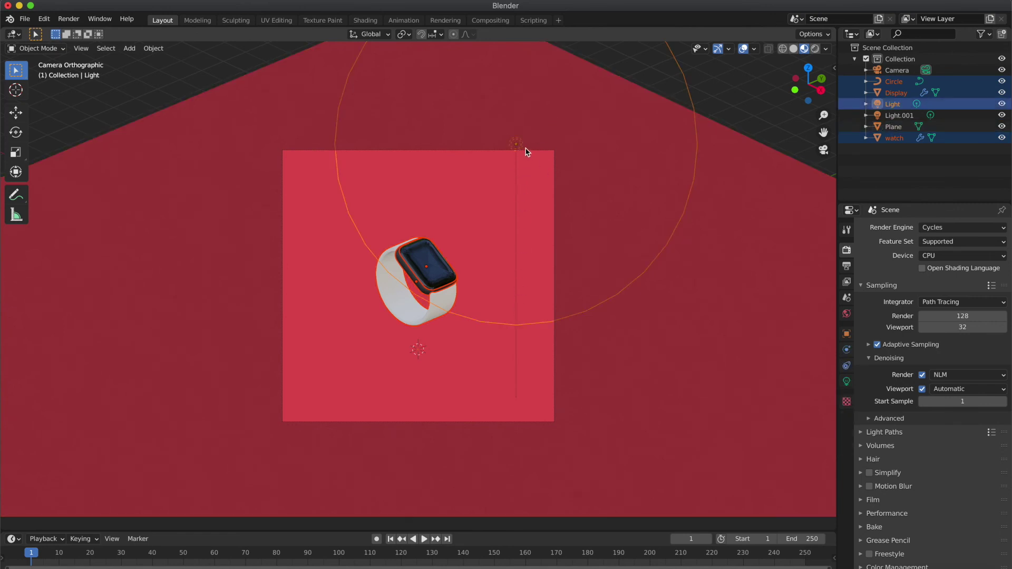
left_click(520, 150, "shift")
left_click(562, 131, "shift")
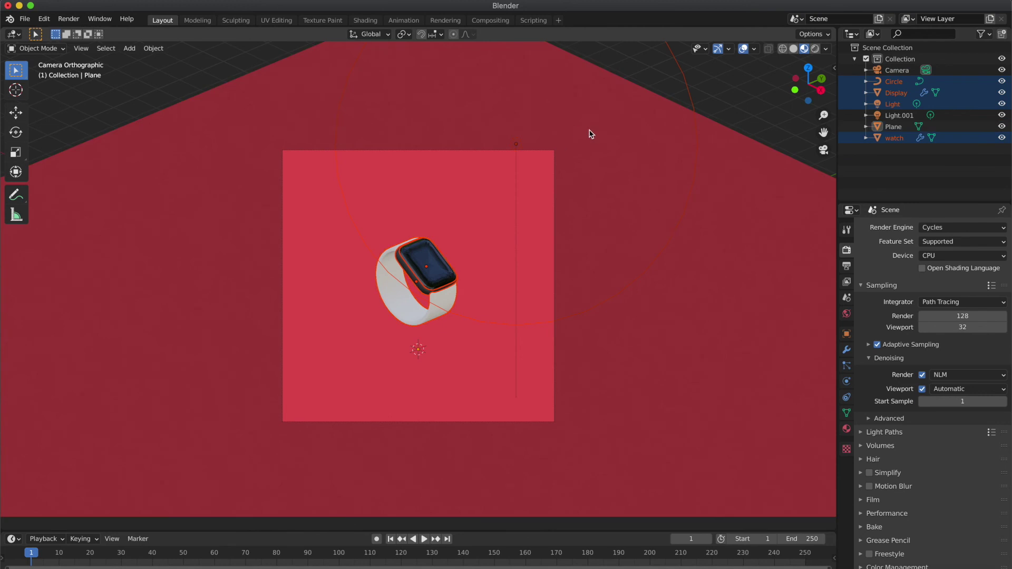
left_click(590, 132, "shift")
left_click(589, 131, "shift")
left_click(518, 144, "shift")
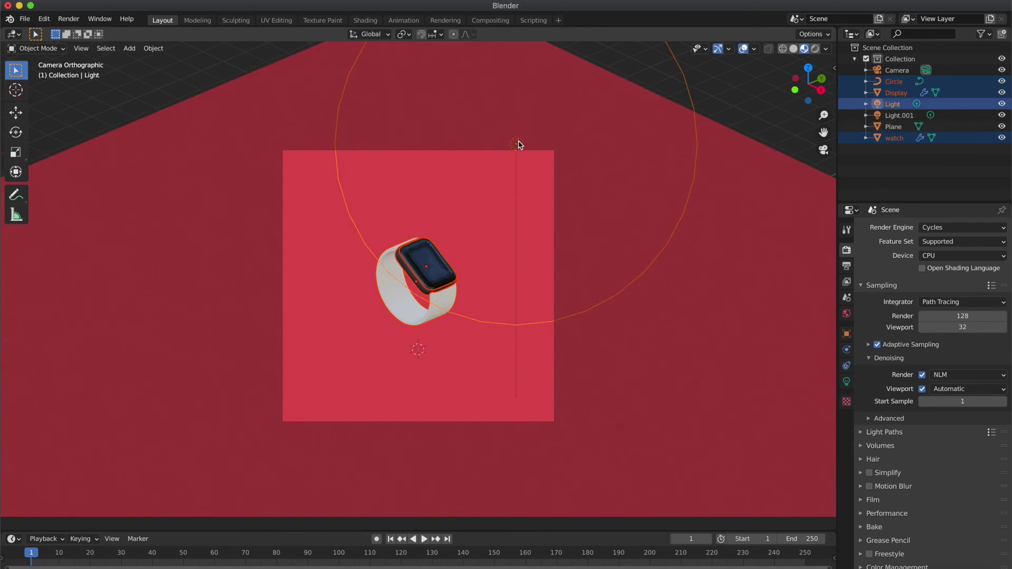
left_click(519, 145, "shift")
left_click(519, 145, "shift")
left_click(519, 148, "shift")
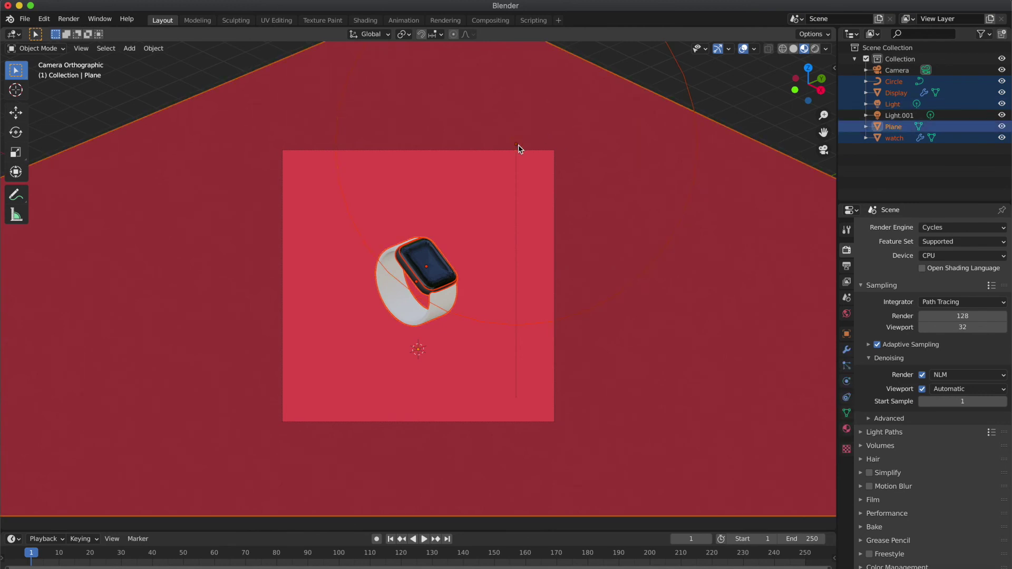
left_click(557, 127)
left_click(441, 265)
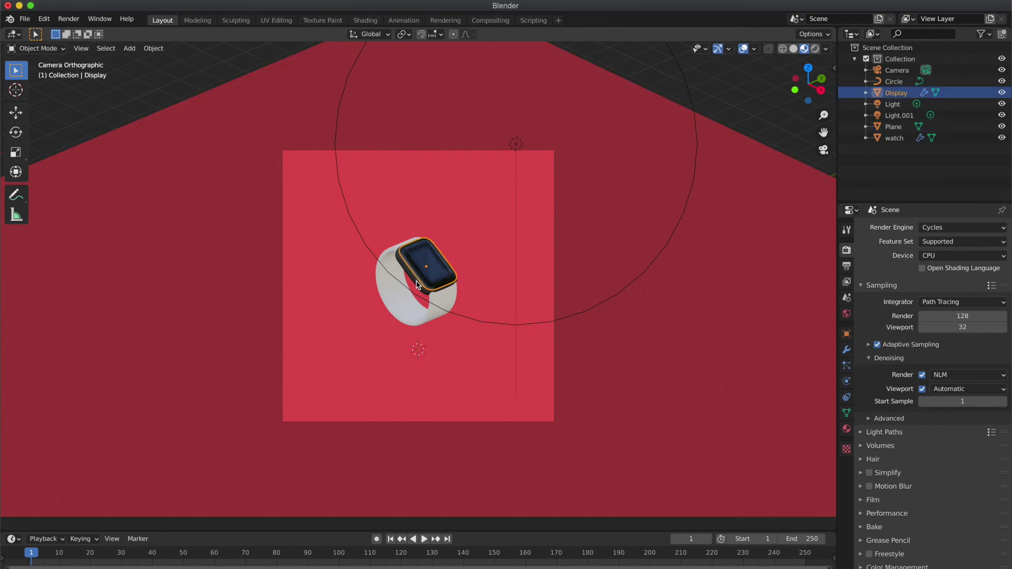
left_click(384, 286, "shift")
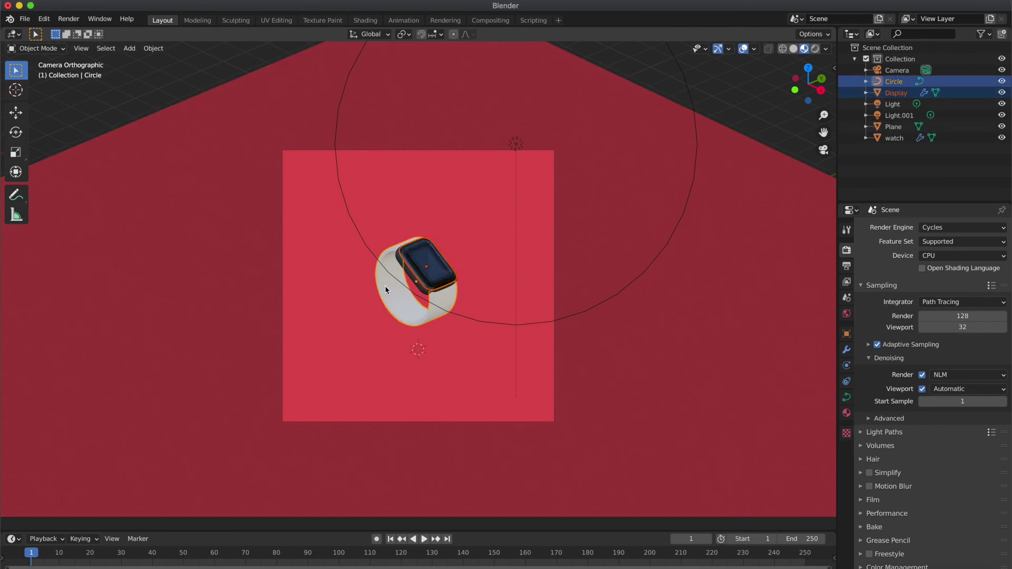
left_click(414, 279, "shift")
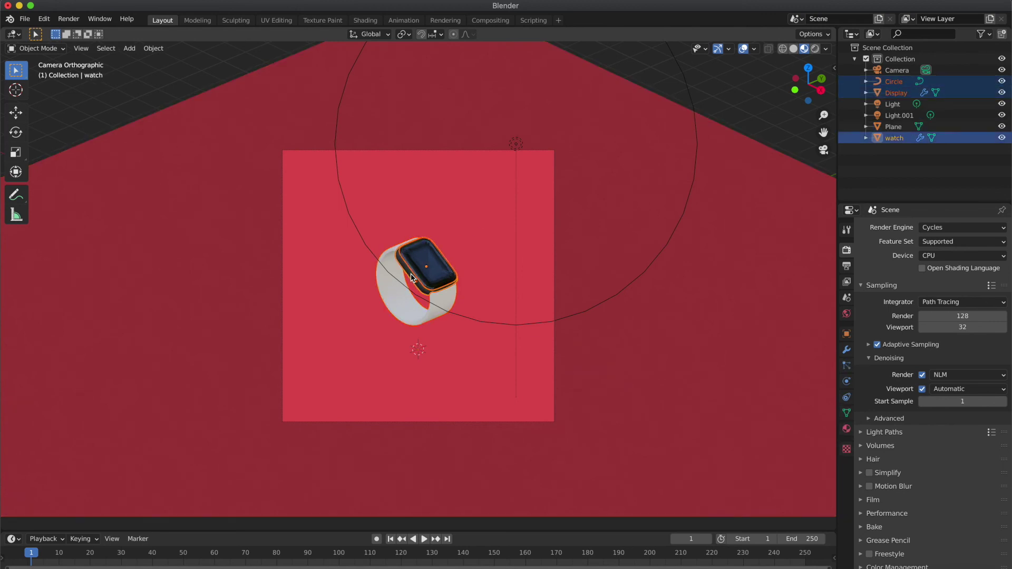
left_click(413, 320, "shift")
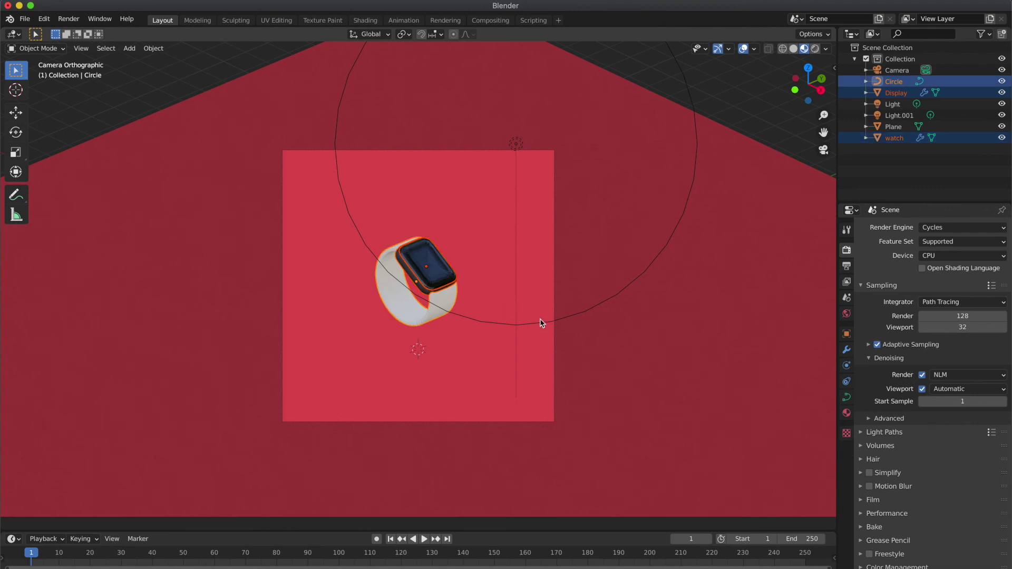
Scale the selected watch parts up to about 1.11 and deselect everything
key("s")
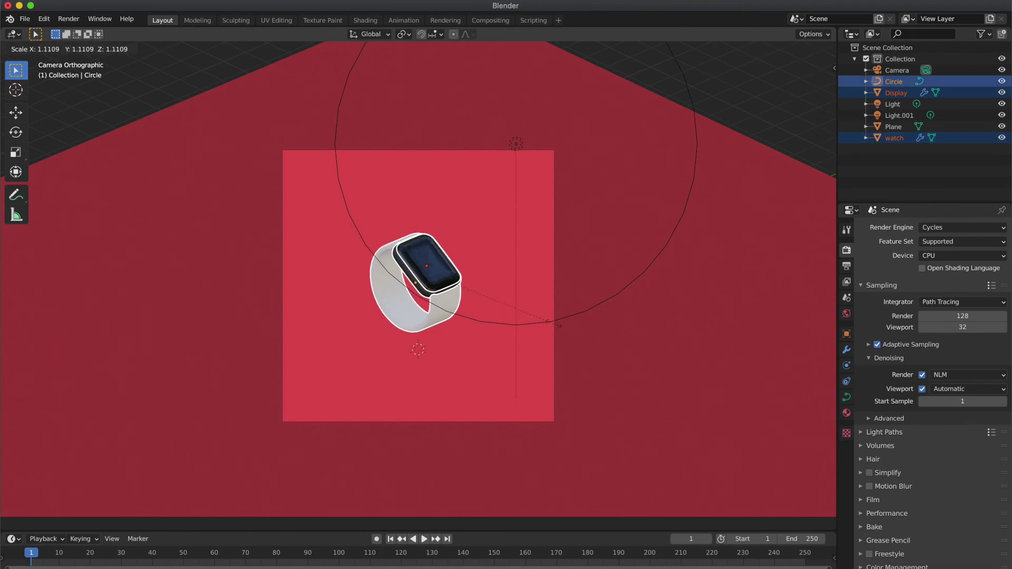
left_click(556, 326)
left_click(727, 92)
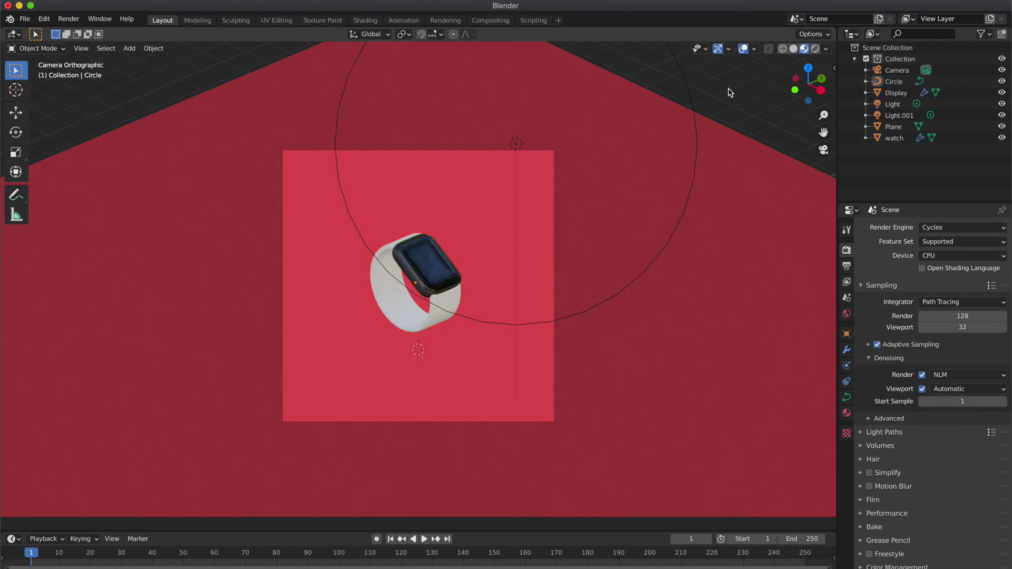
Switch to Solid shading, check the point light's settings, and render the final image
left_click(793, 49)
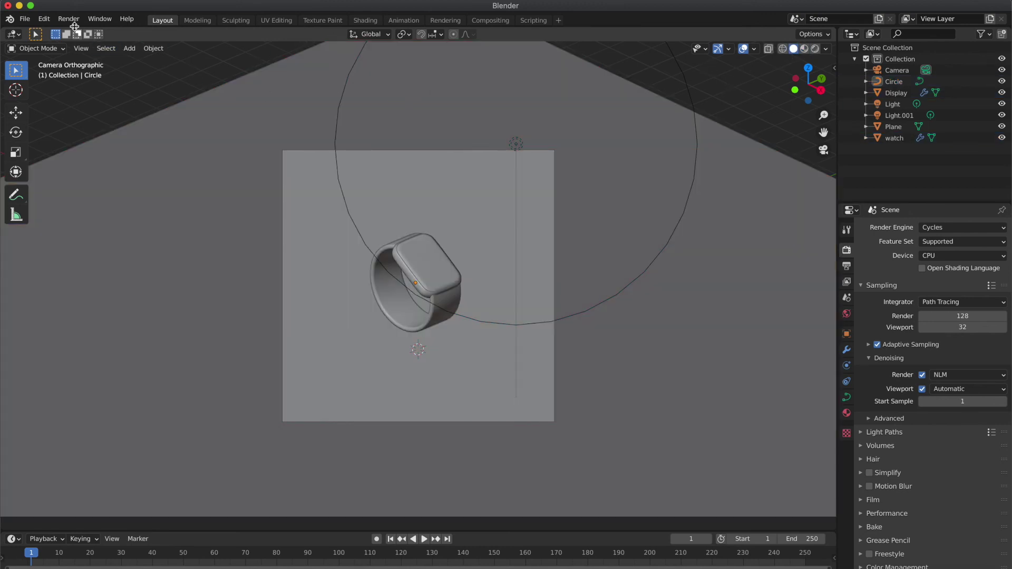
left_click(897, 105)
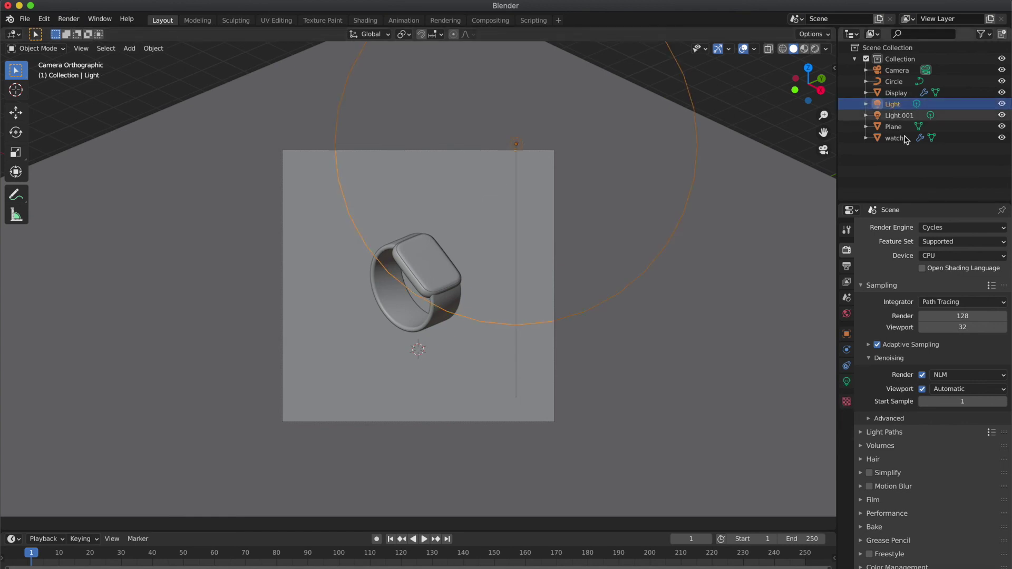
left_click(847, 382)
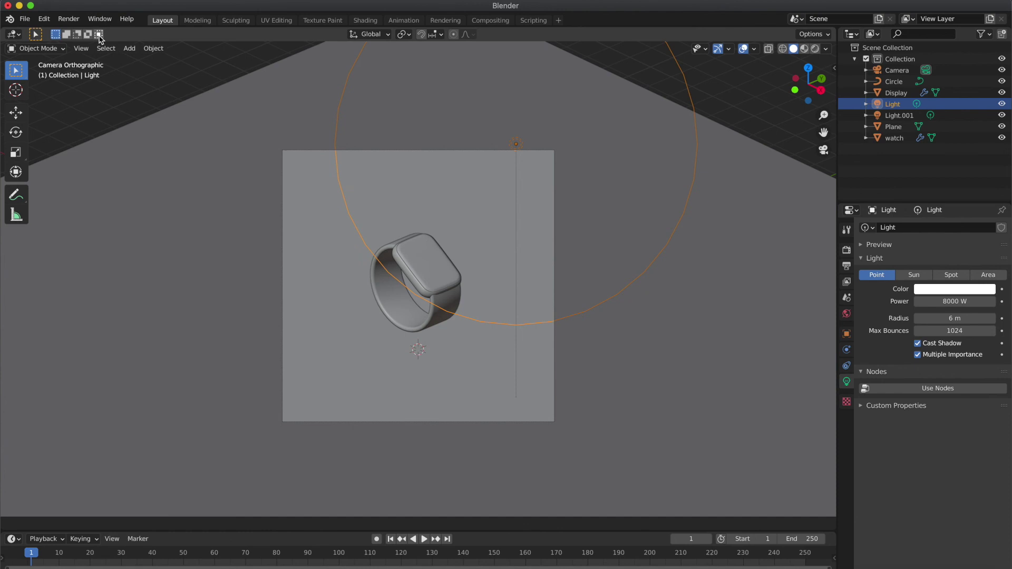
left_click(68, 19)
left_click(79, 30)
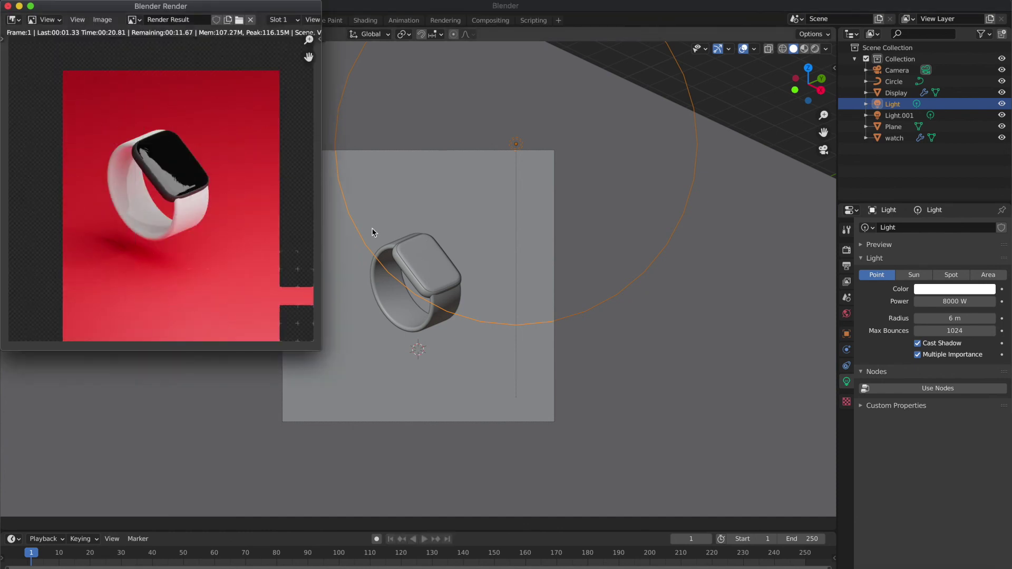
Show the finished Cycles render of the watch full-screen and zoom in on it
left_click(30, 6)
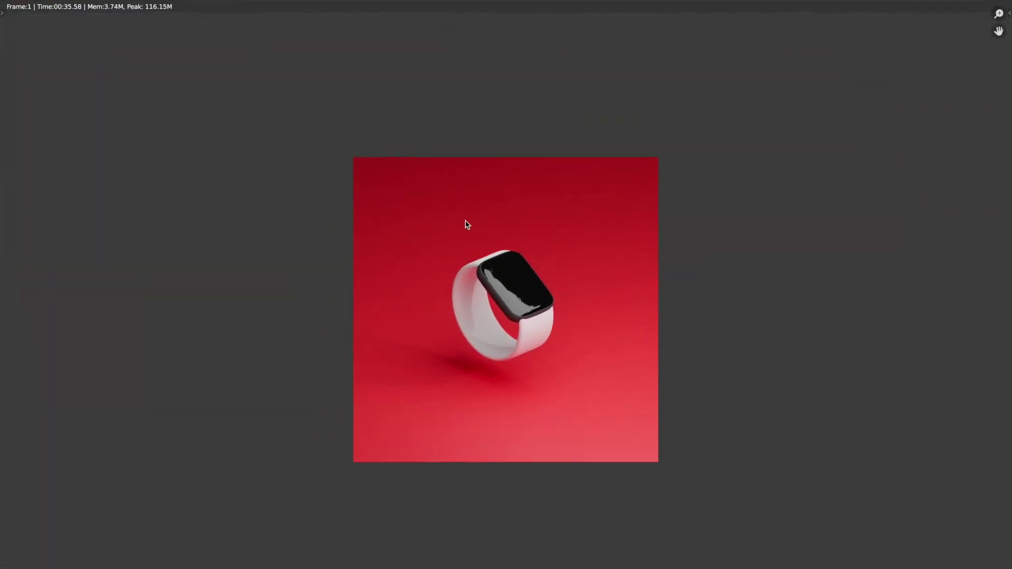
scroll(554, 279, "up", 3)
scroll(557, 279, "down", 1)
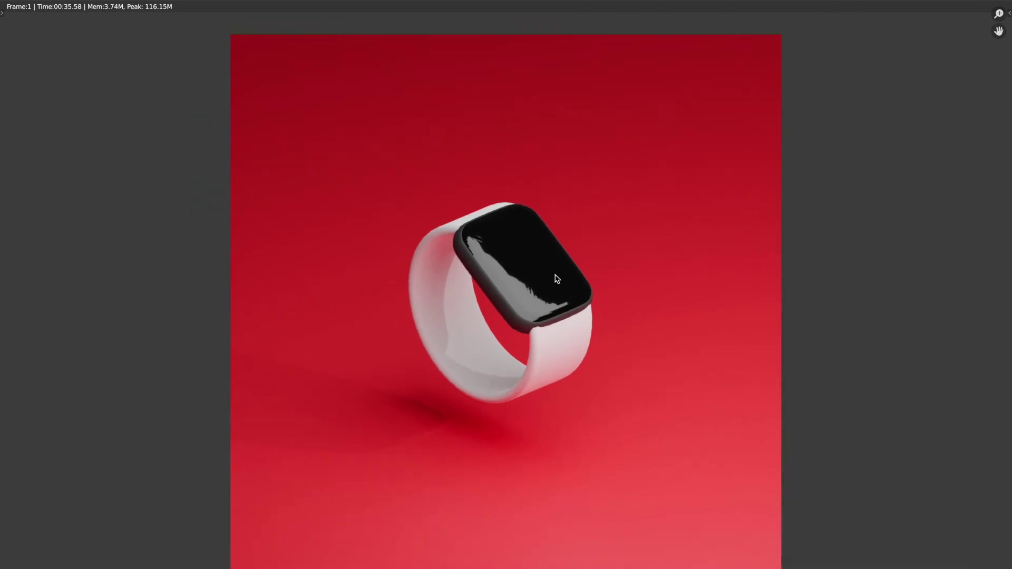